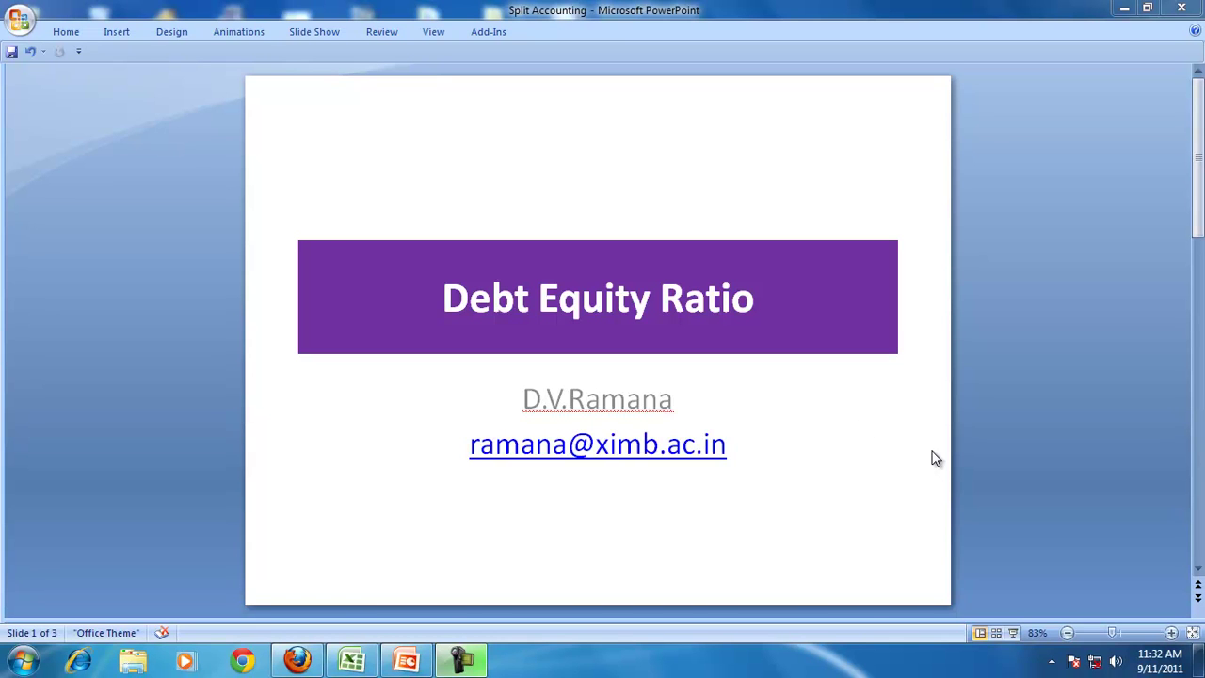
Step: Highlight the 'Debt Equity Ratio' title, then move to slide 2 and highlight its EPS bullet
click(446, 298)
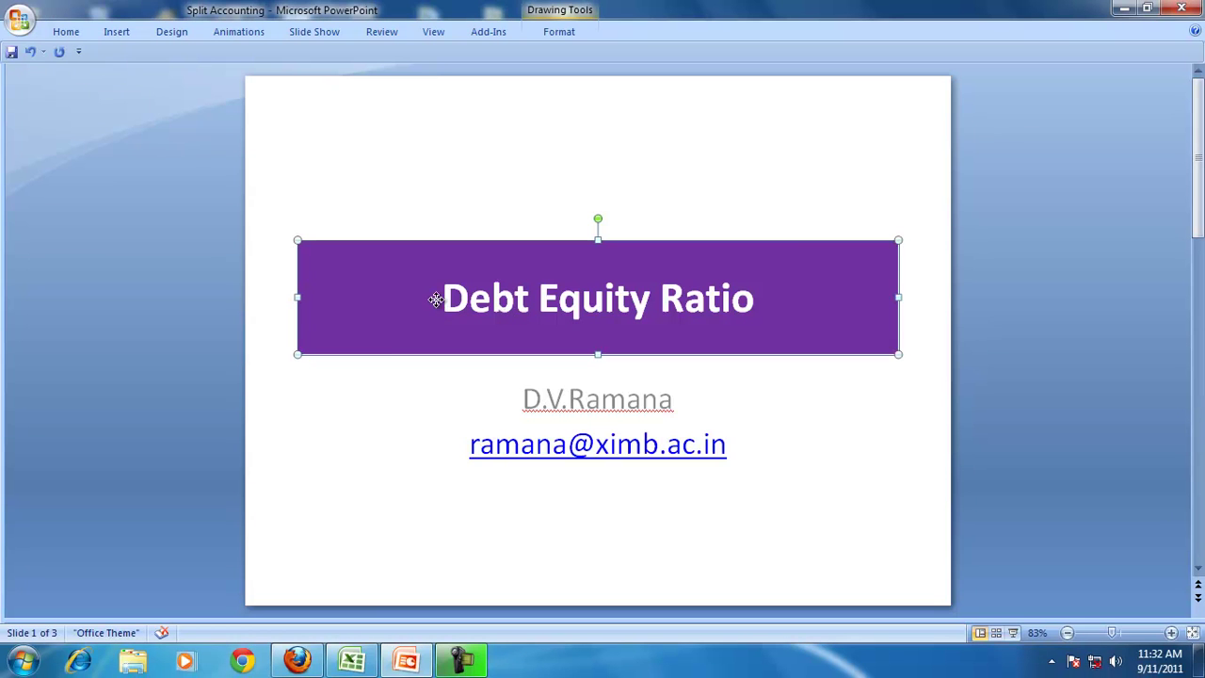
drag(446, 298, 708, 306)
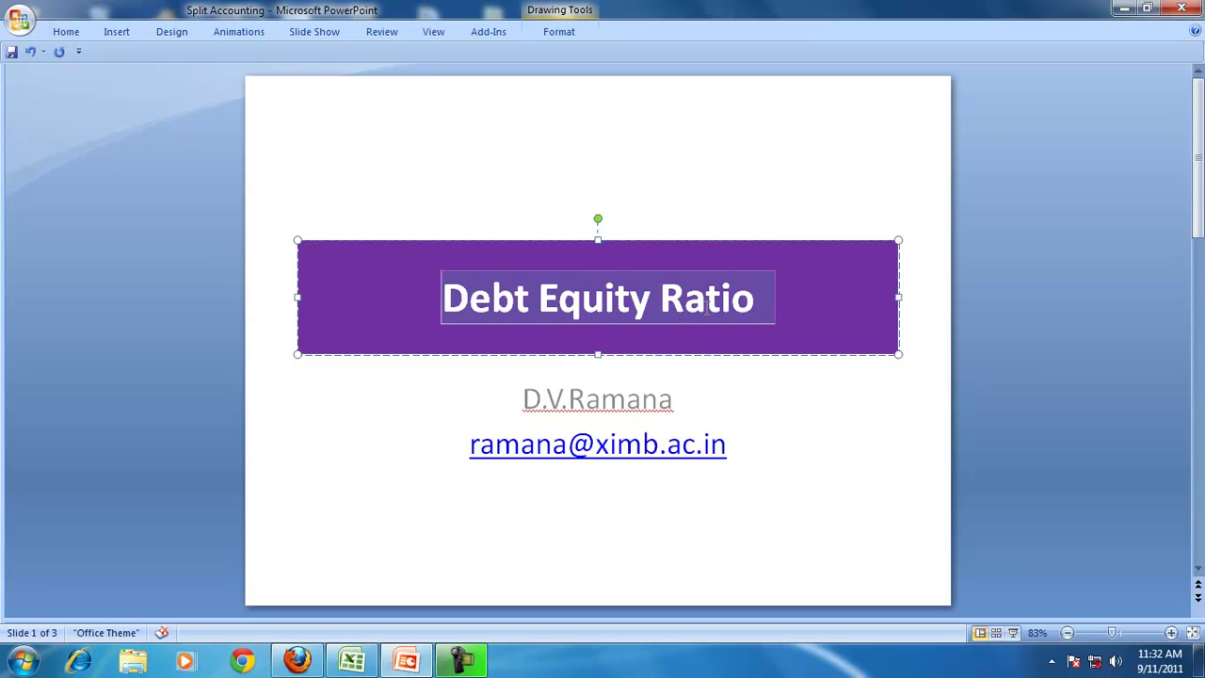
click(1199, 419)
drag(314, 228, 405, 233)
drag(316, 284, 702, 292)
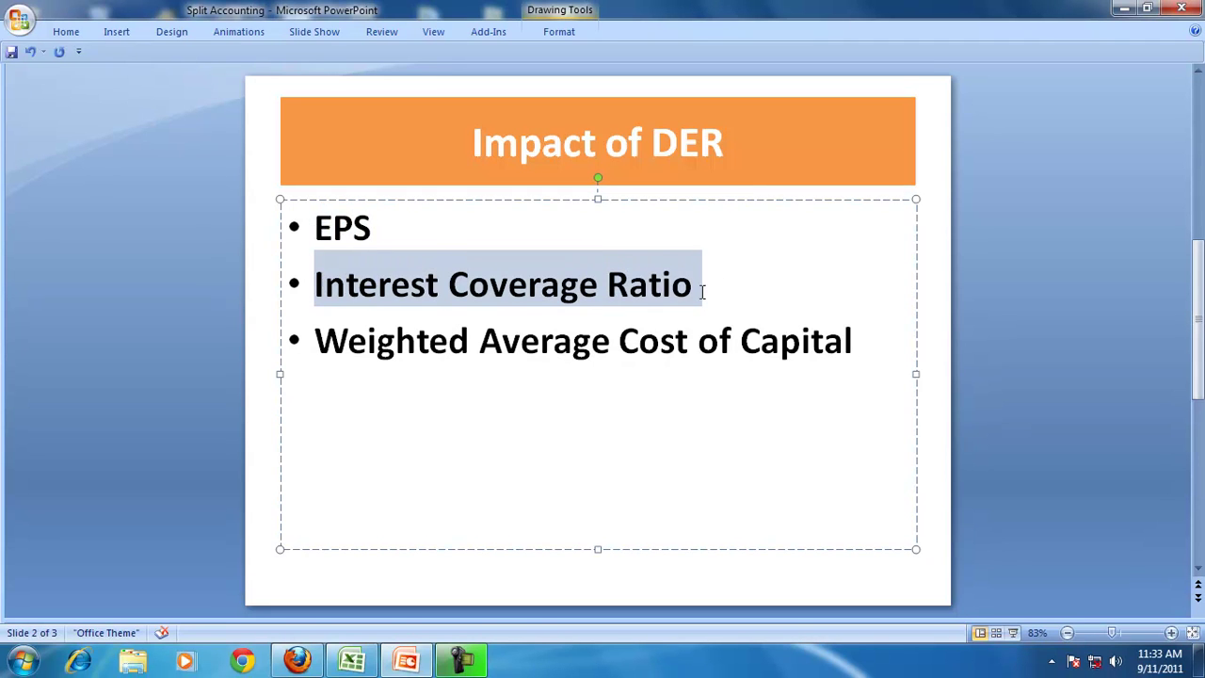
drag(318, 344, 783, 344)
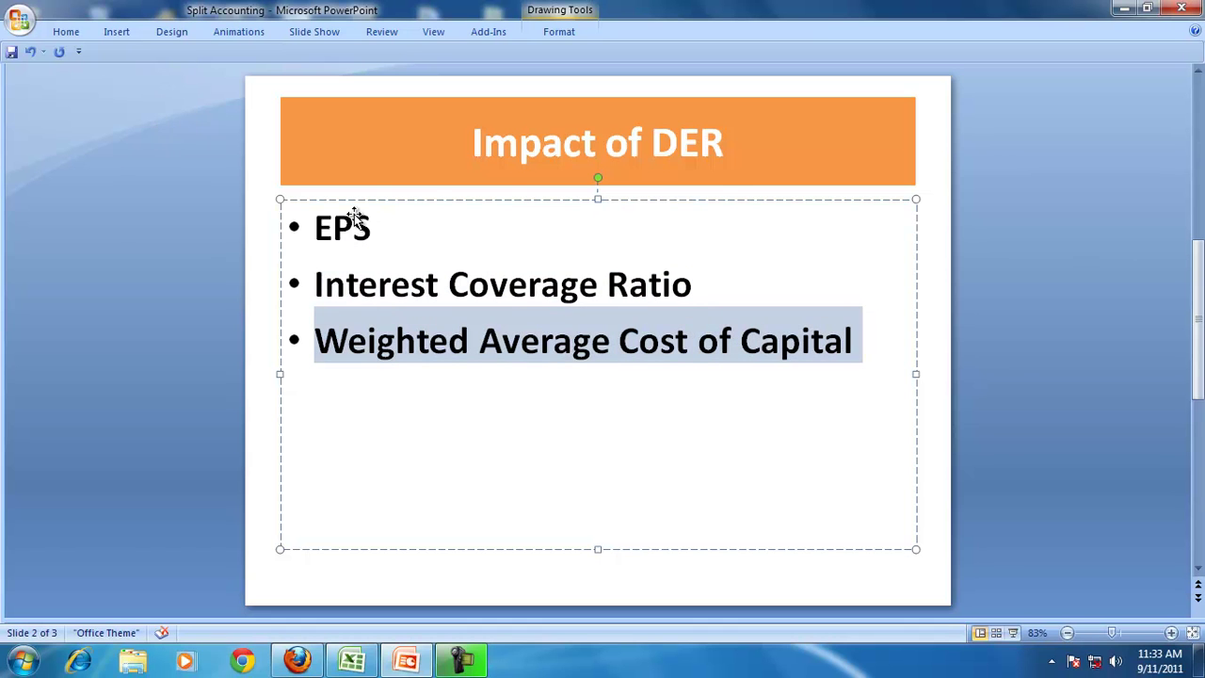
click(108, 35)
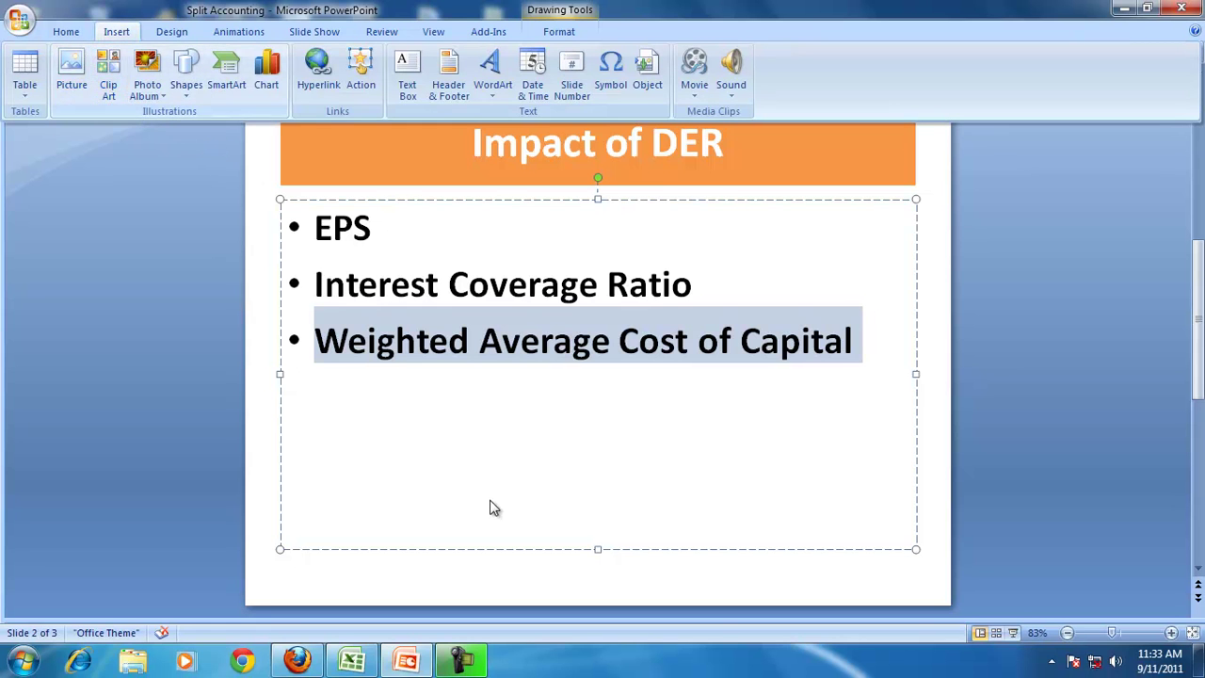
click(519, 443)
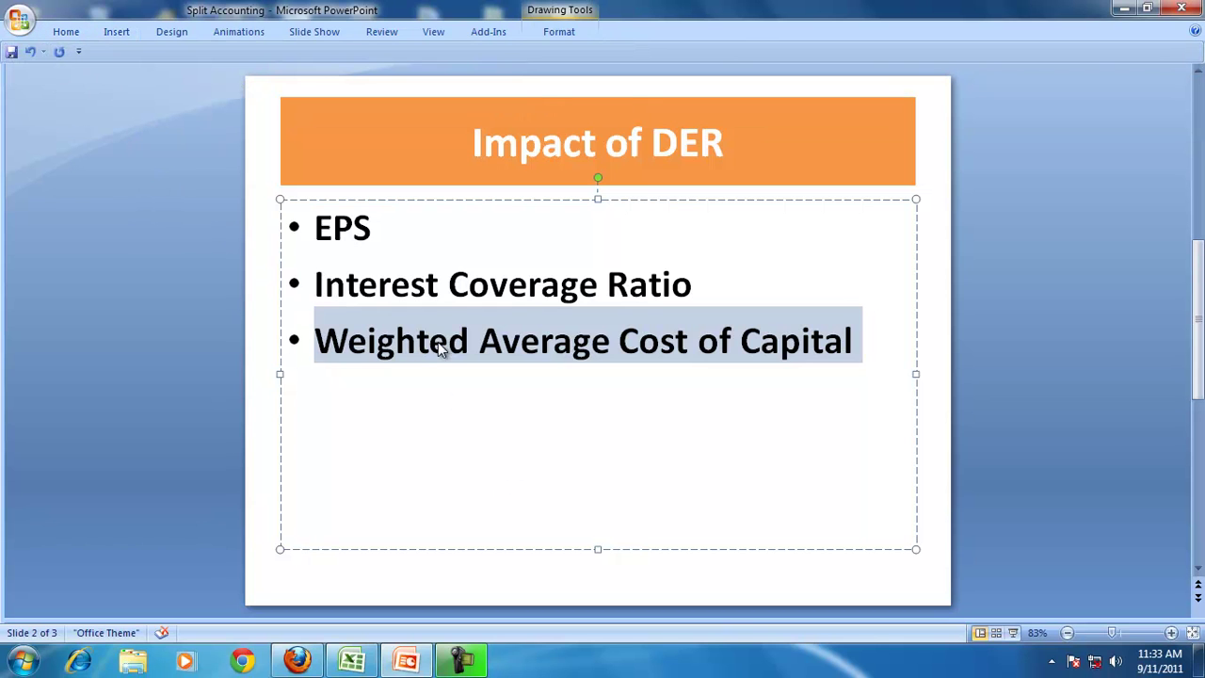
click(493, 429)
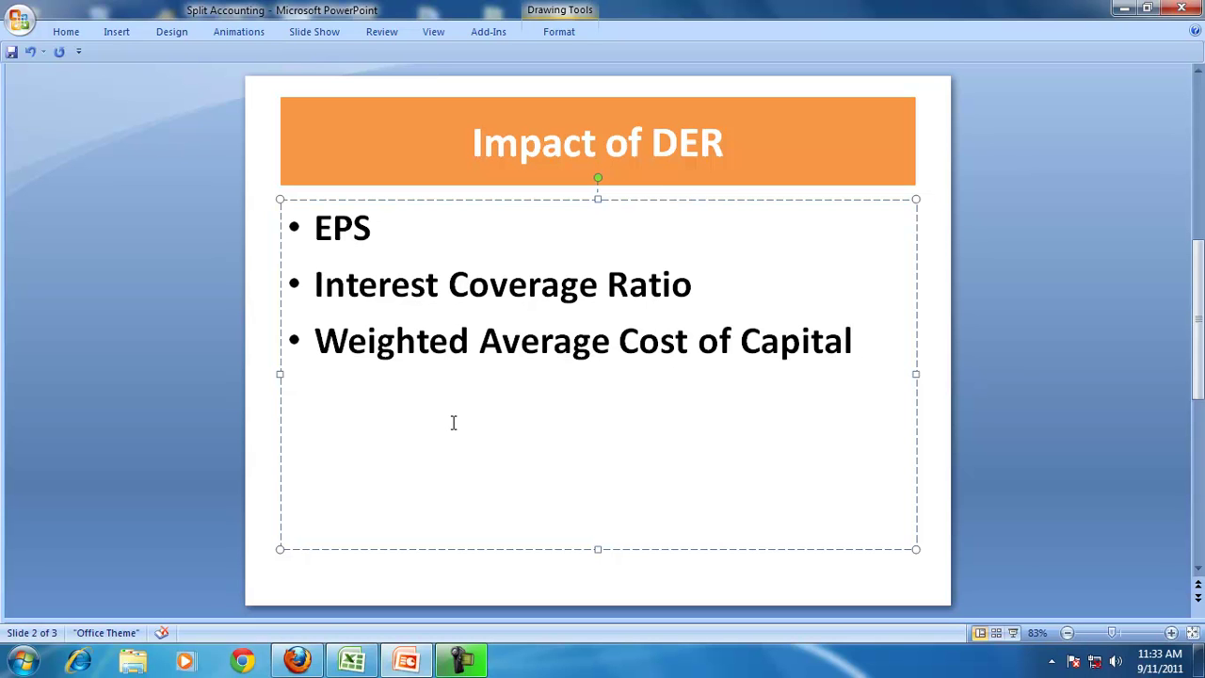
drag(314, 226, 376, 224)
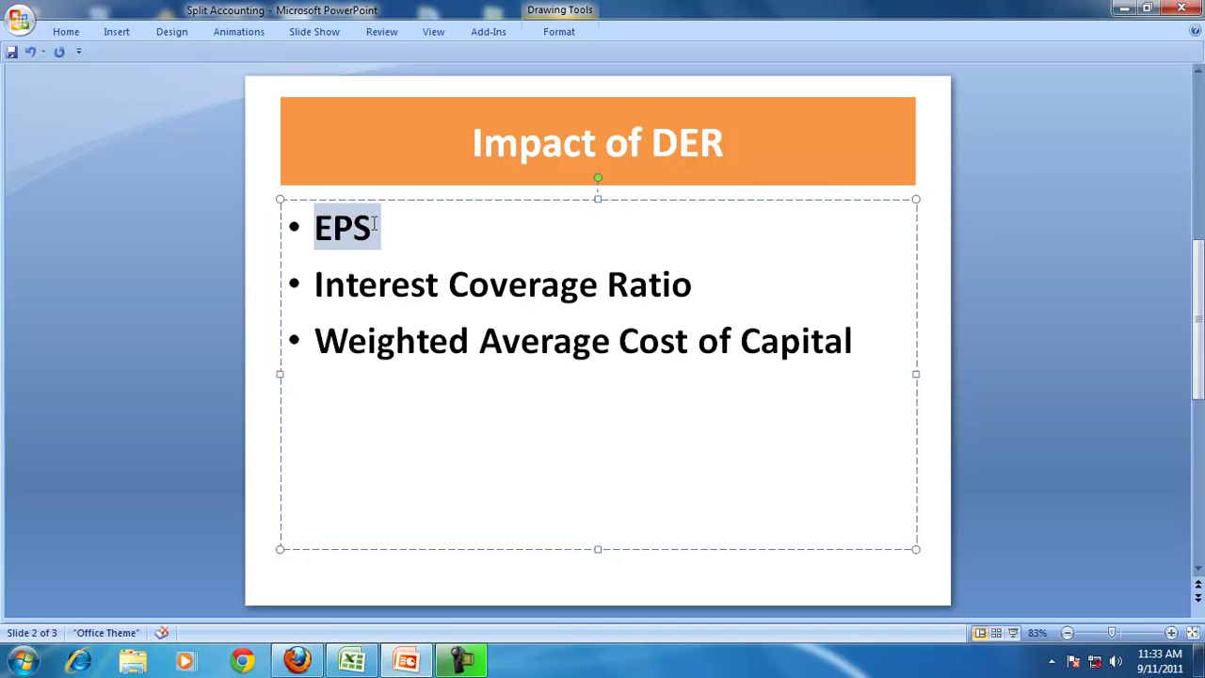
click(446, 382)
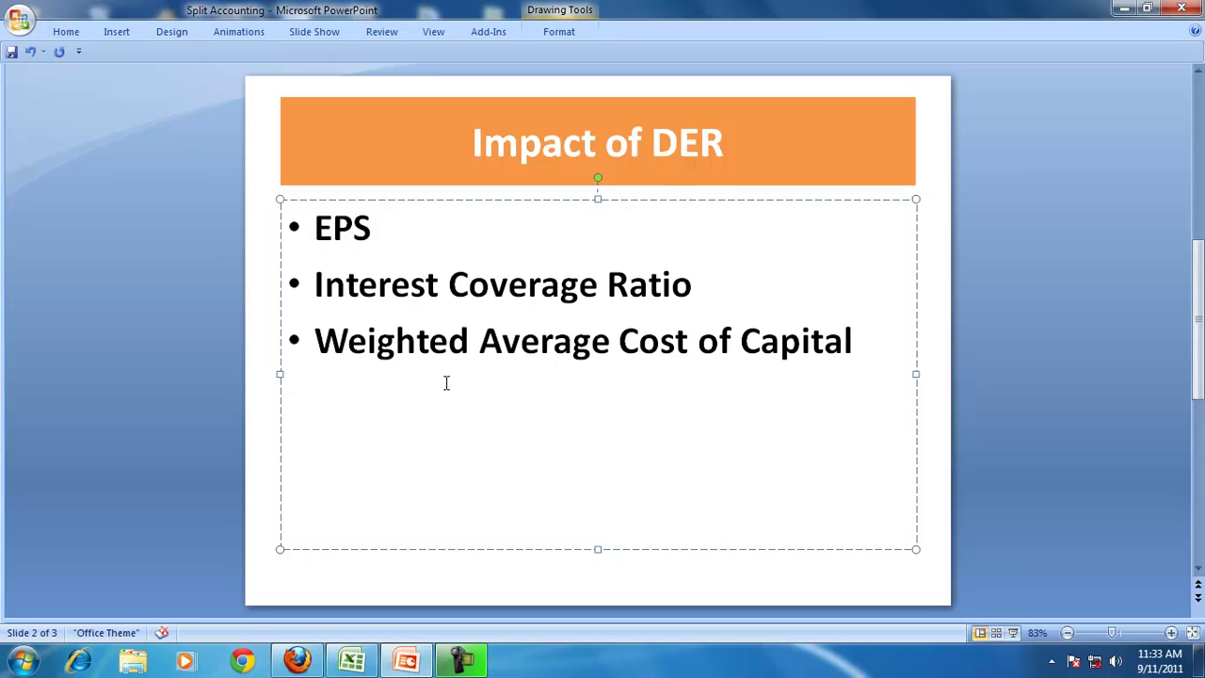
Step: Insert a new Title and Content slide
click(62, 32)
click(160, 89)
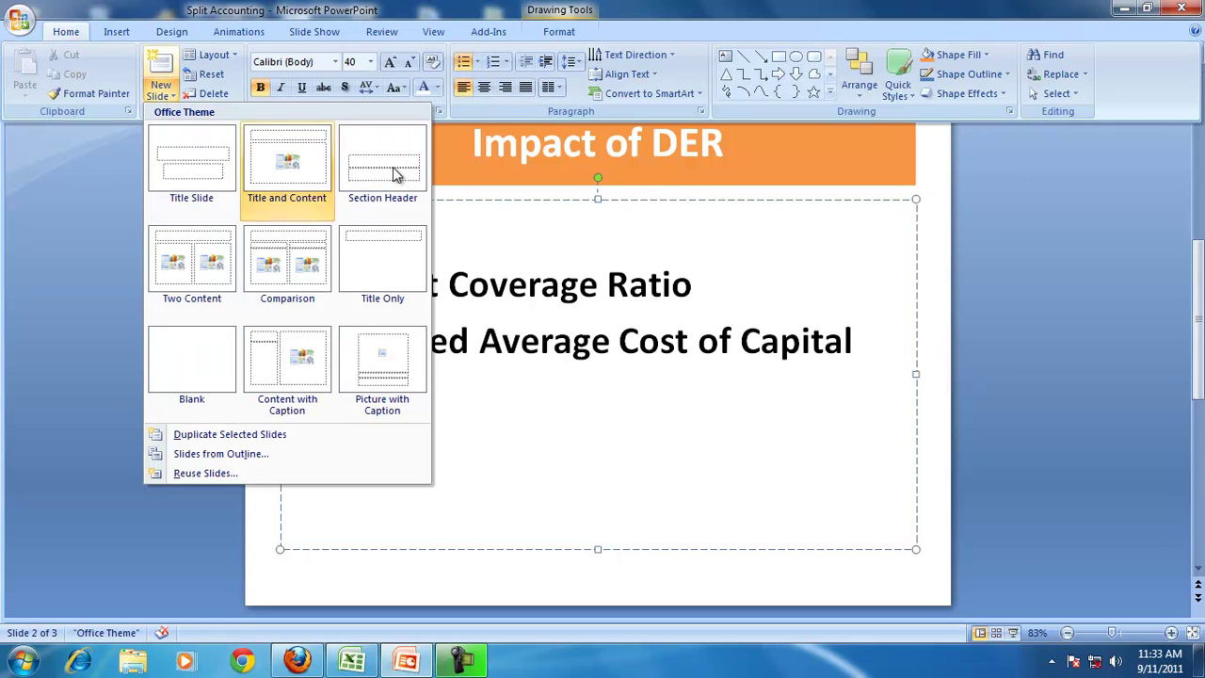
click(269, 175)
Step: Title the slide 'DER' and add the bullets 'DER = 1' and 'DER >1 DER'
click(489, 168)
text(DER)
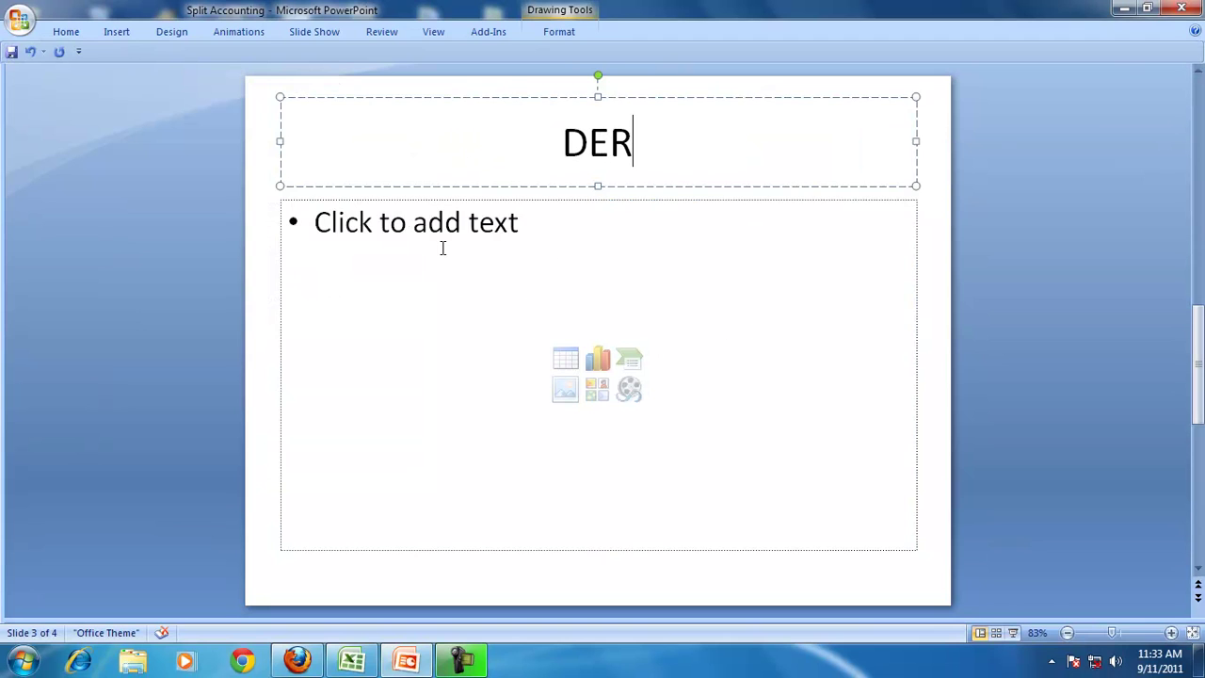
click(443, 248)
text(DER )
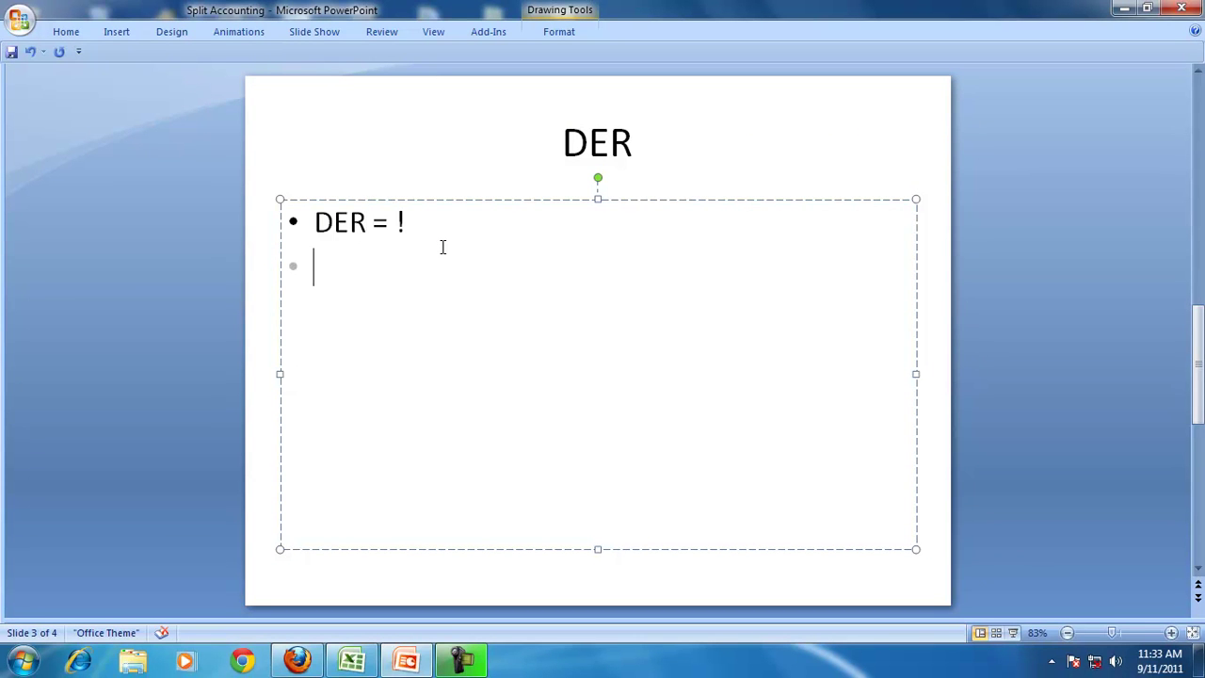
text(= 1)
key(Return)
text(DER)
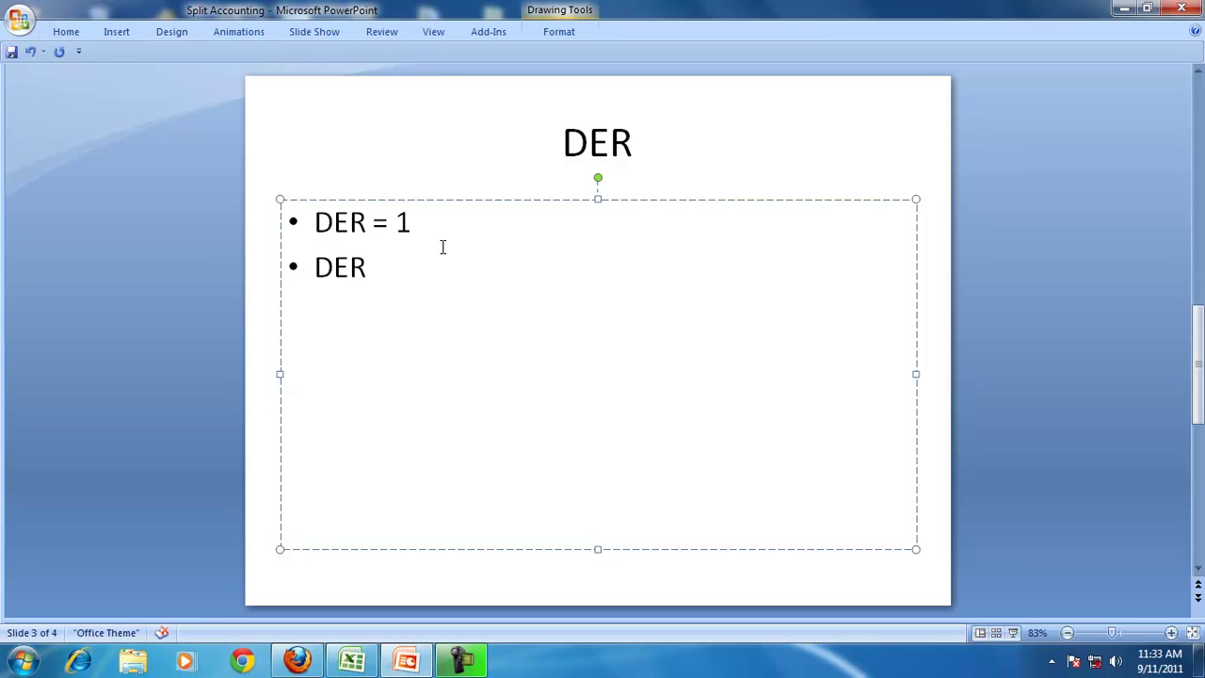
text( >1 )
text(DER < 1)
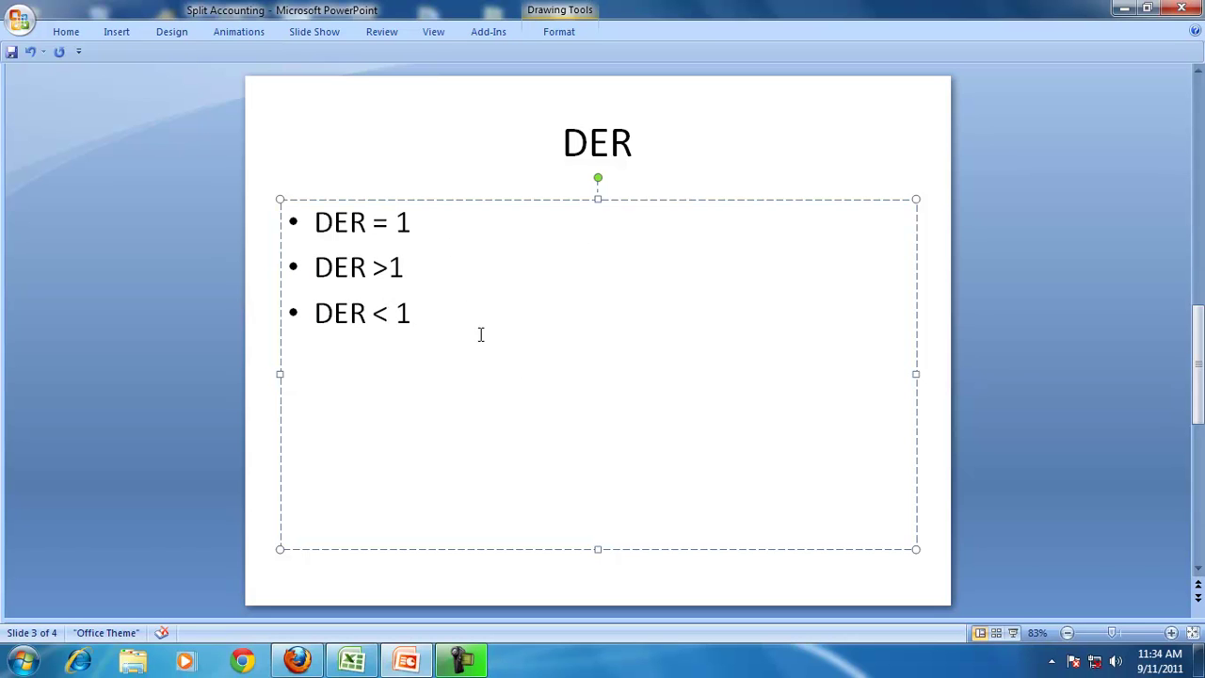
Step: Show Sheet1 of the DER_EPS_ICR workbook in Excel at 133% zoom
click(352, 660)
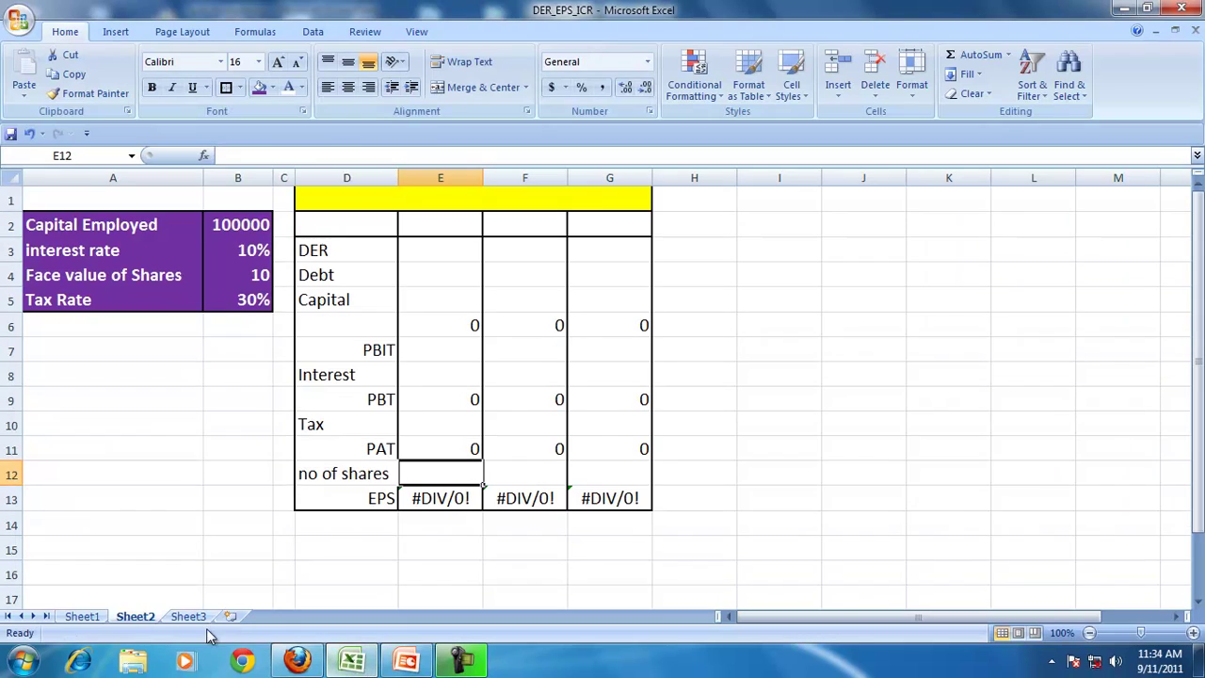
click(64, 617)
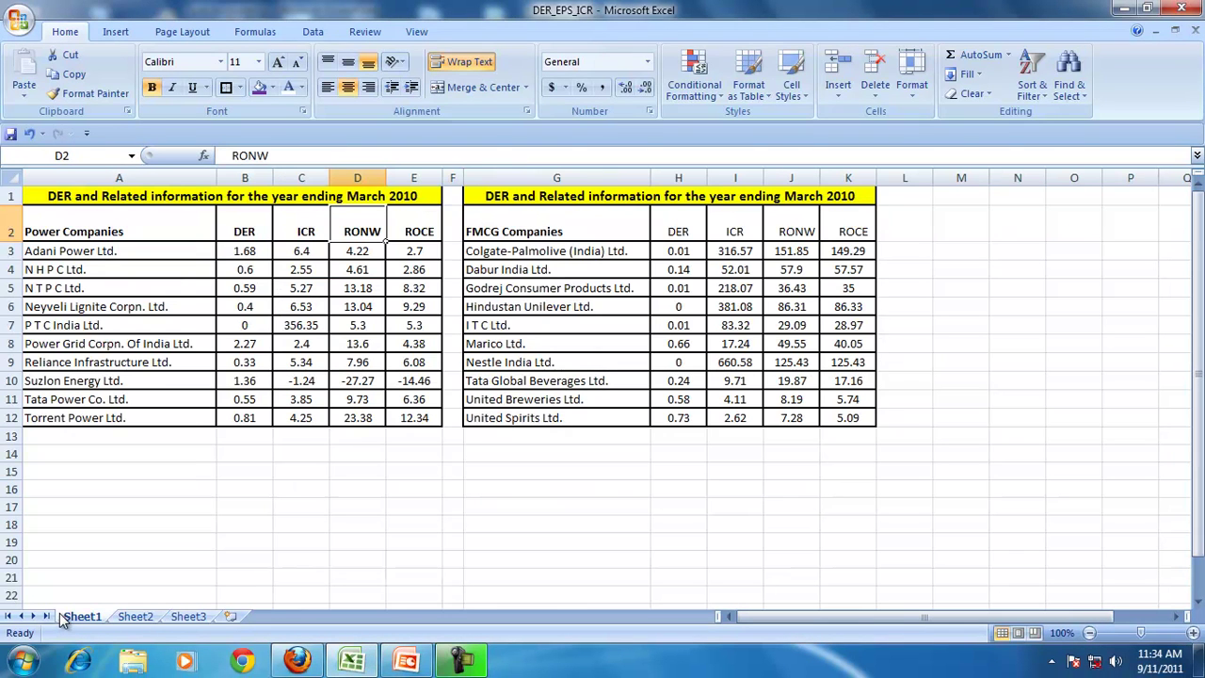
click(416, 31)
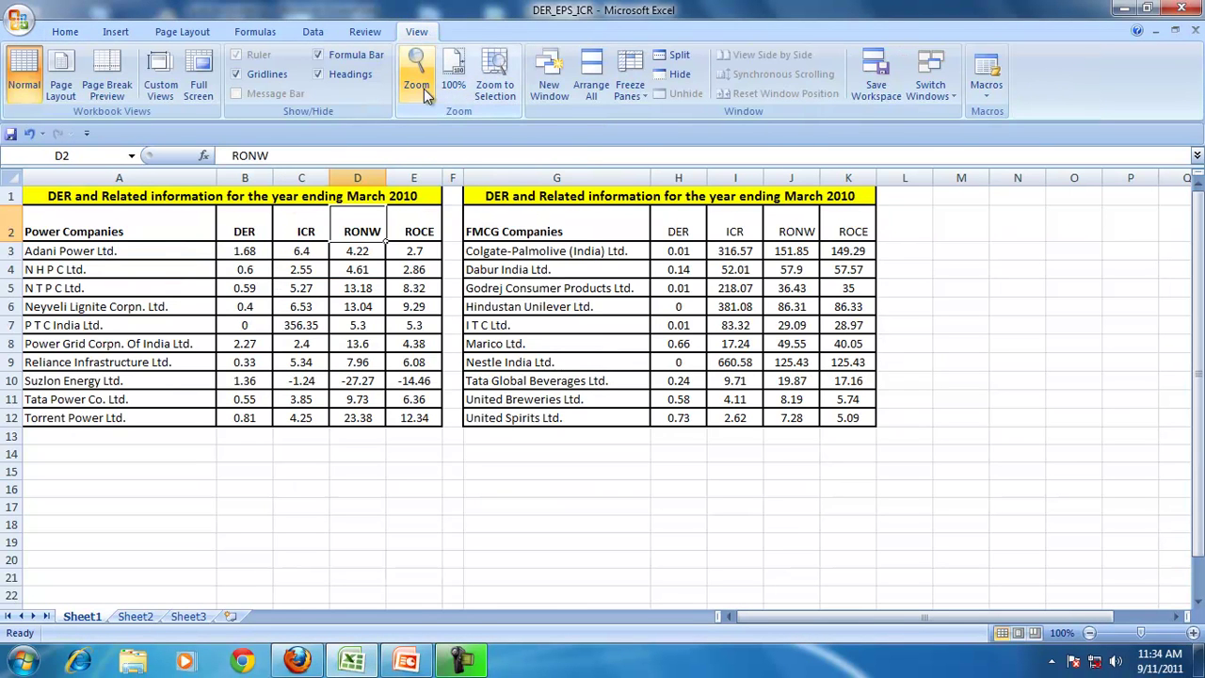
click(420, 83)
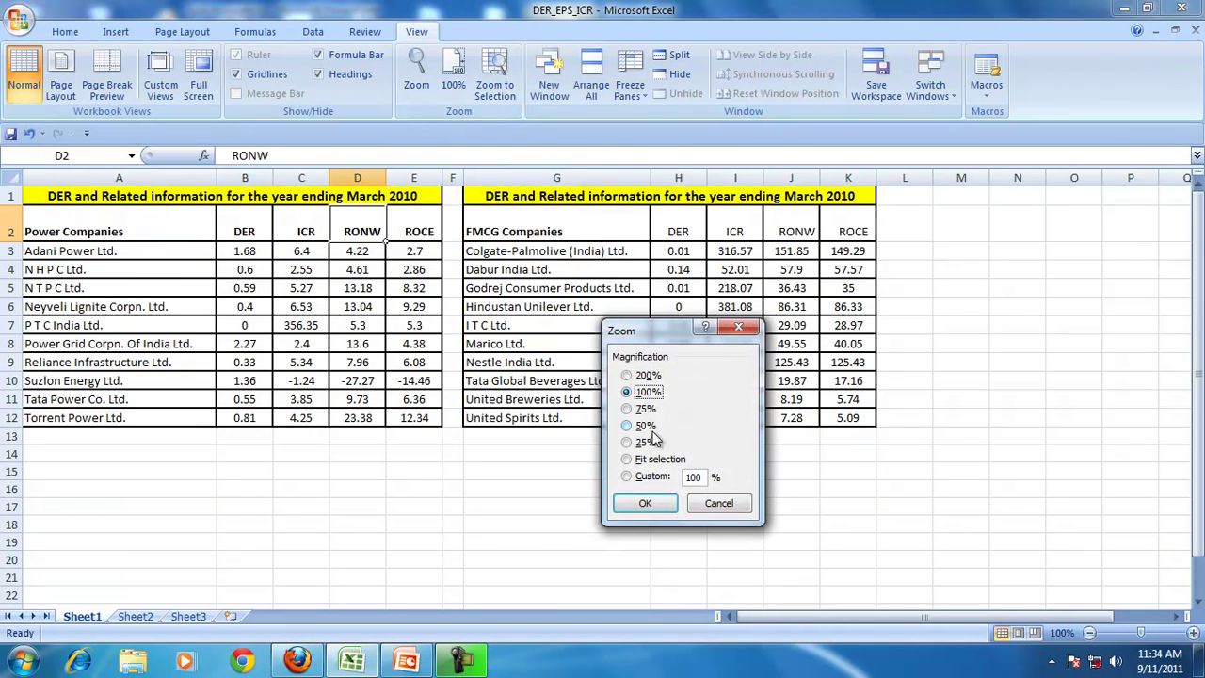
double_click(697, 478)
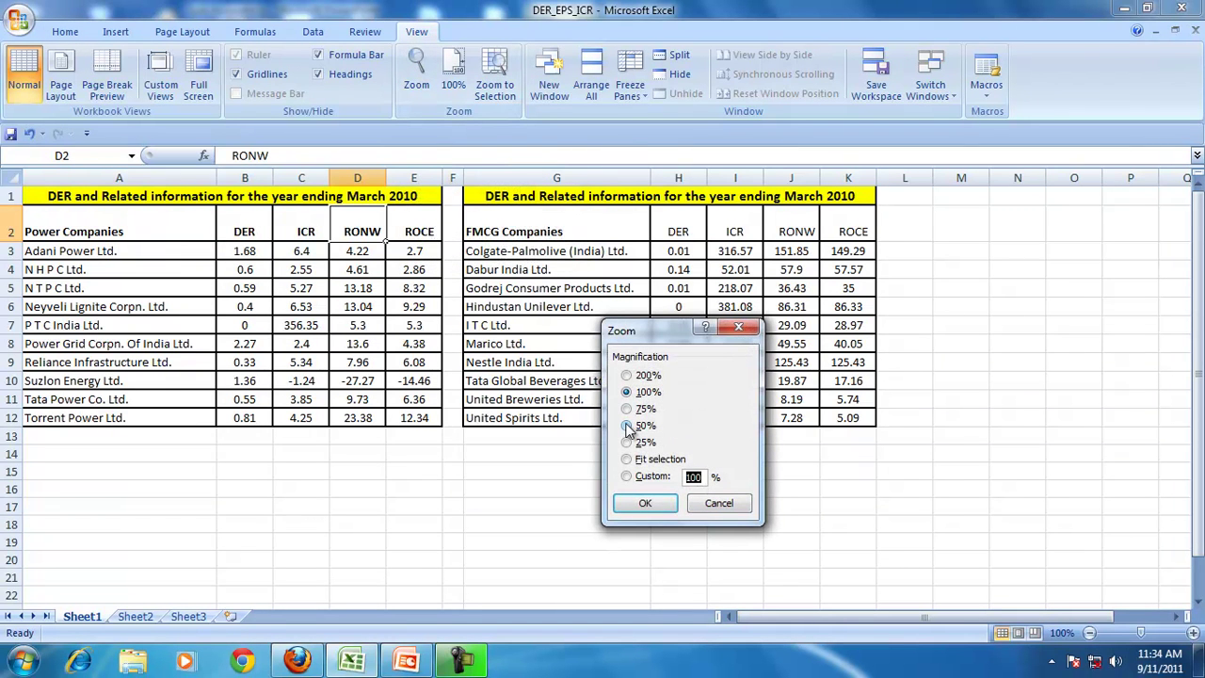
key(Return)
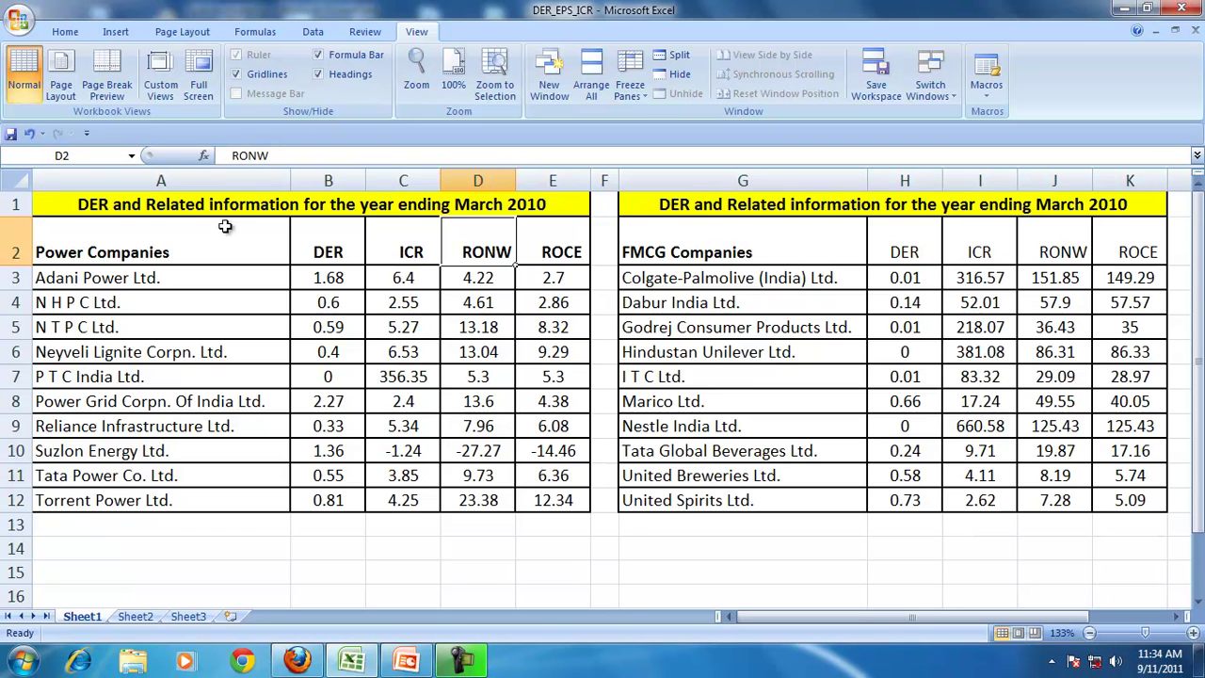
Step: Format the power DER column B2:B12 with purple fill and bold white size-12 text
drag(318, 240, 328, 504)
click(71, 30)
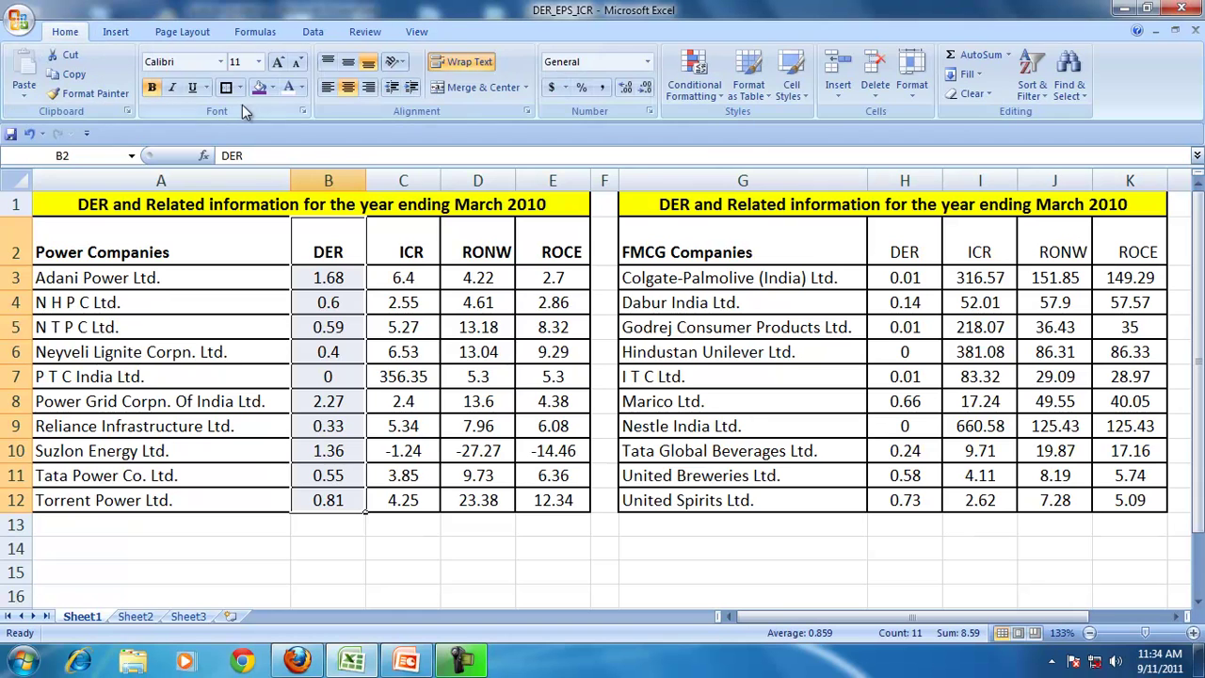
click(263, 88)
click(288, 88)
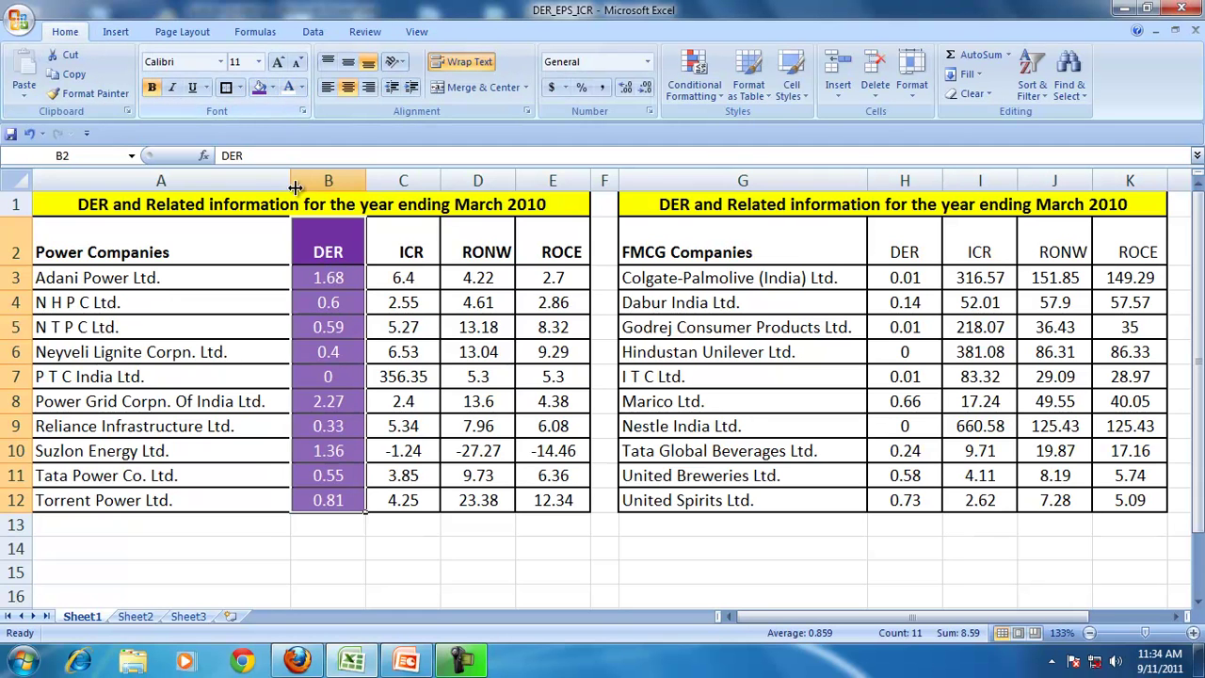
click(279, 63)
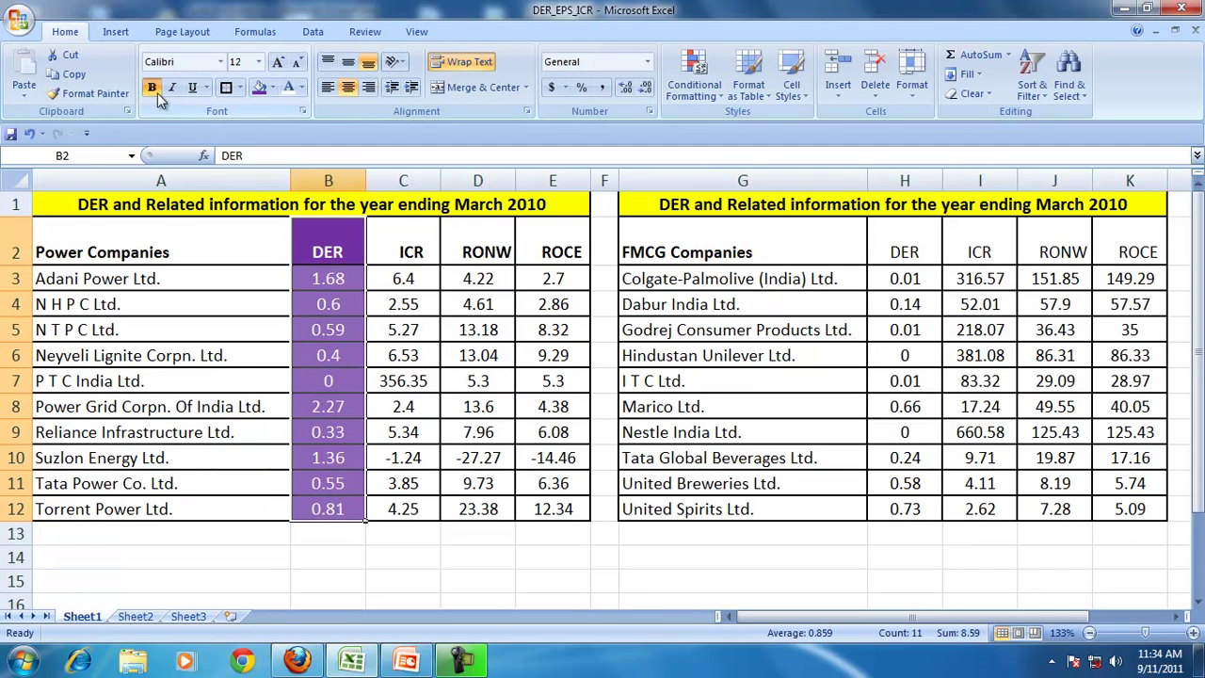
click(152, 89)
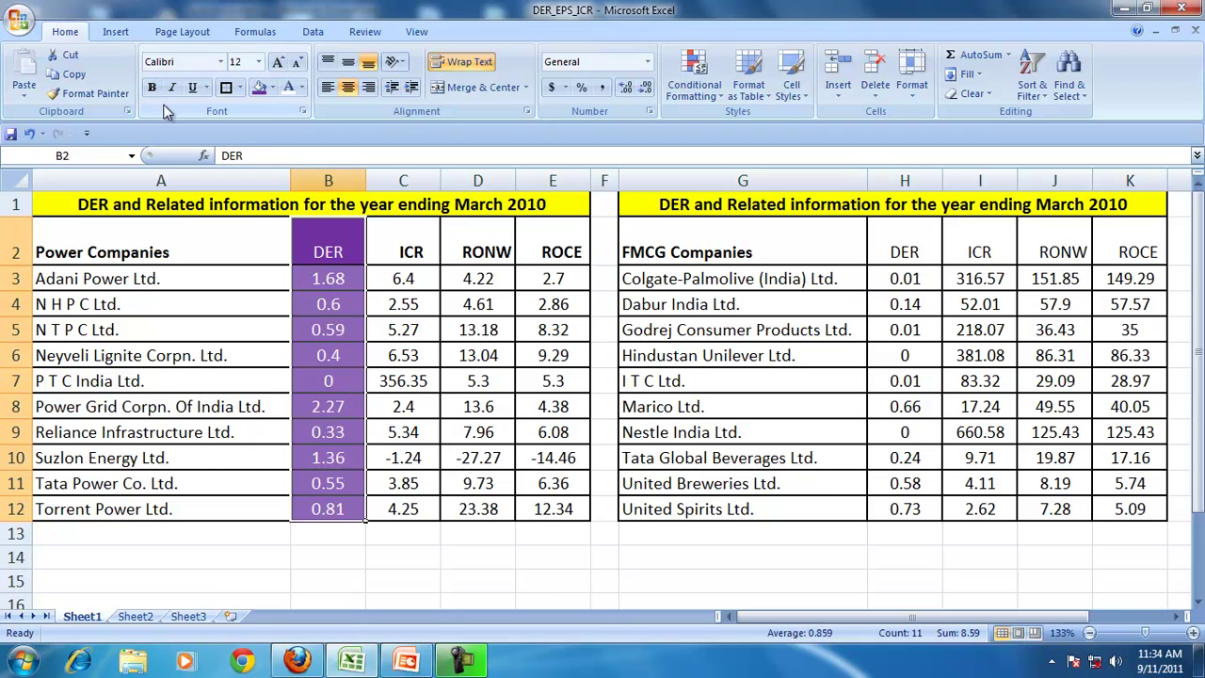
click(227, 381)
Step: Walk through the power companies and their DER values of 1.68, 2.27 and 1.36
drag(120, 275, 127, 509)
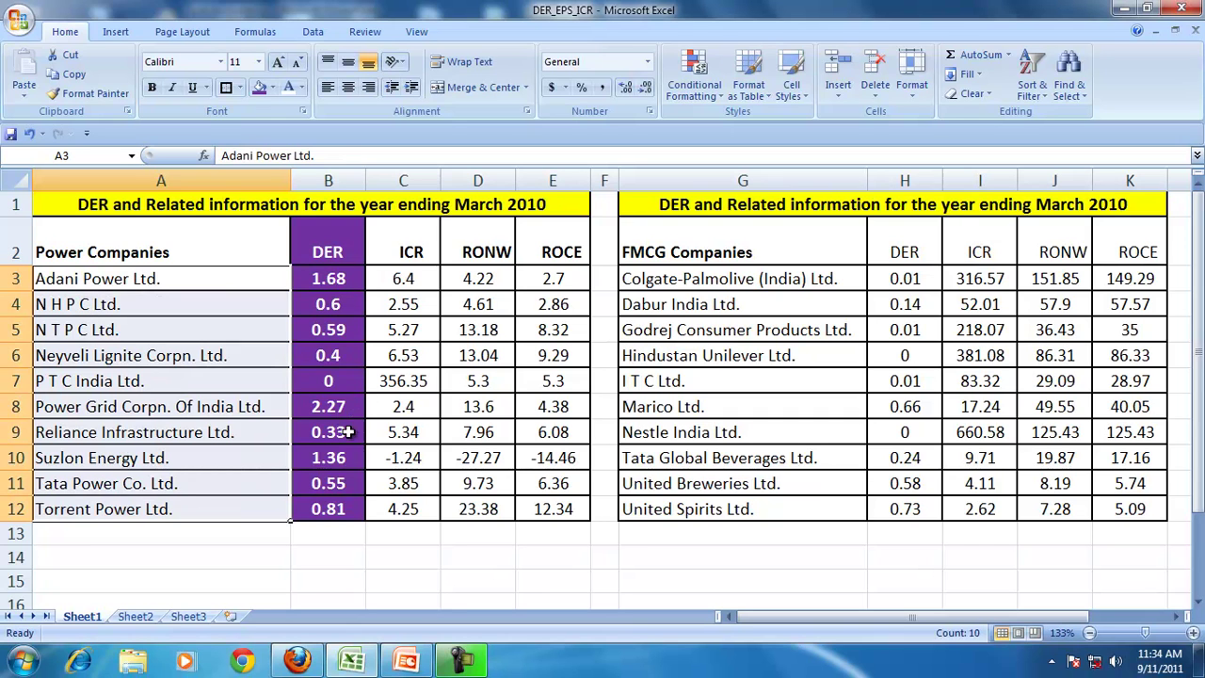
click(330, 281)
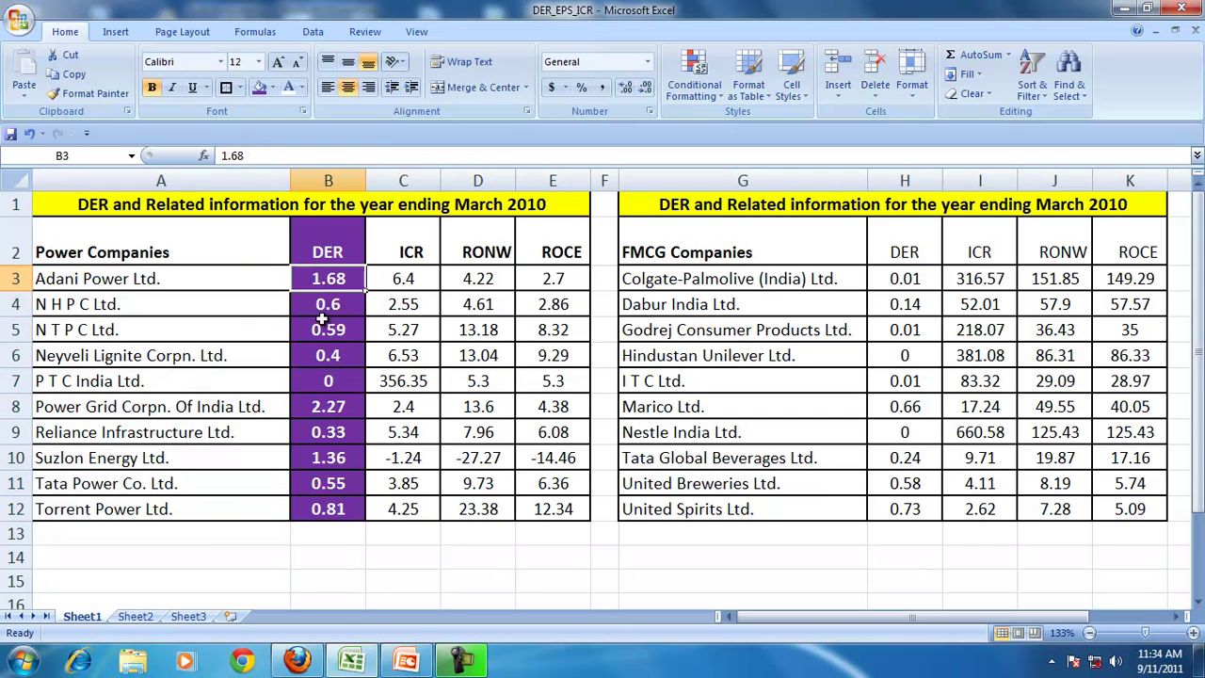
click(314, 405)
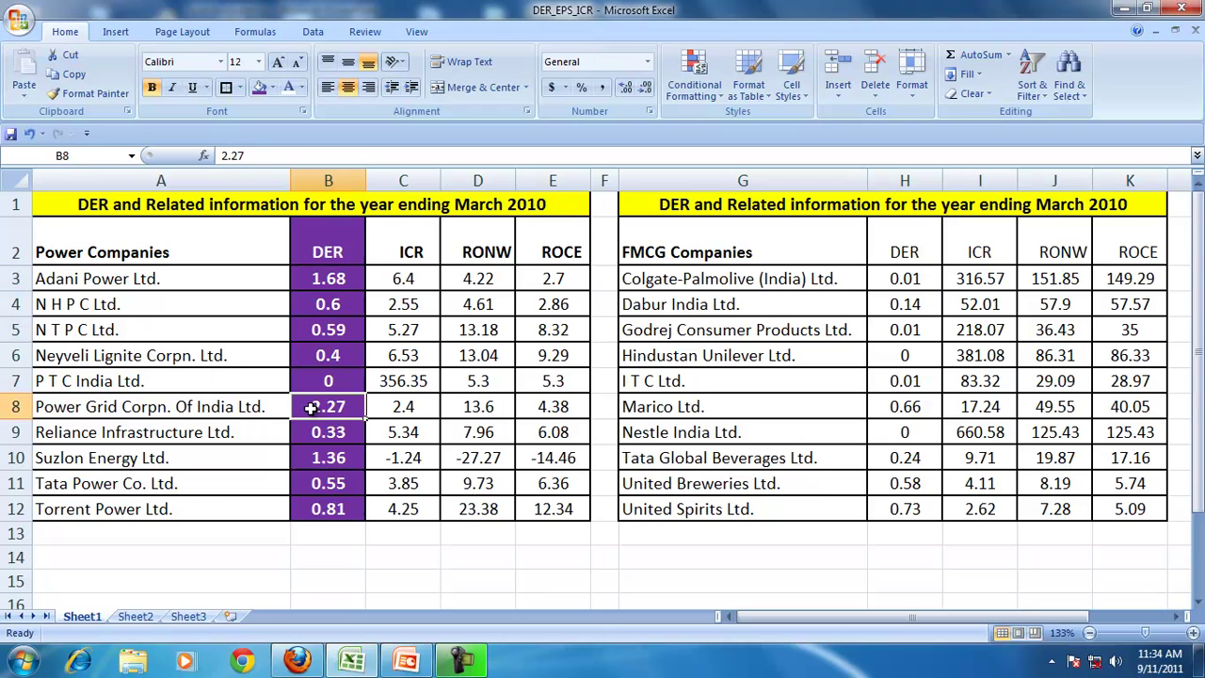
click(317, 459)
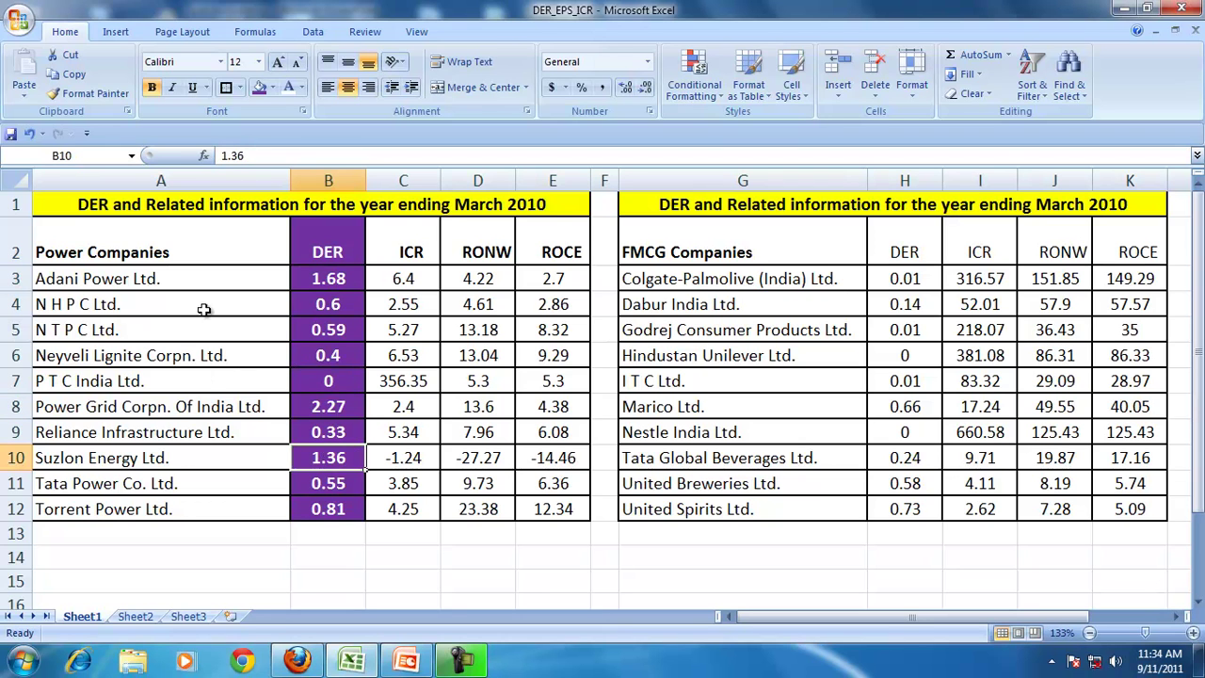
drag(321, 304, 331, 365)
click(124, 310)
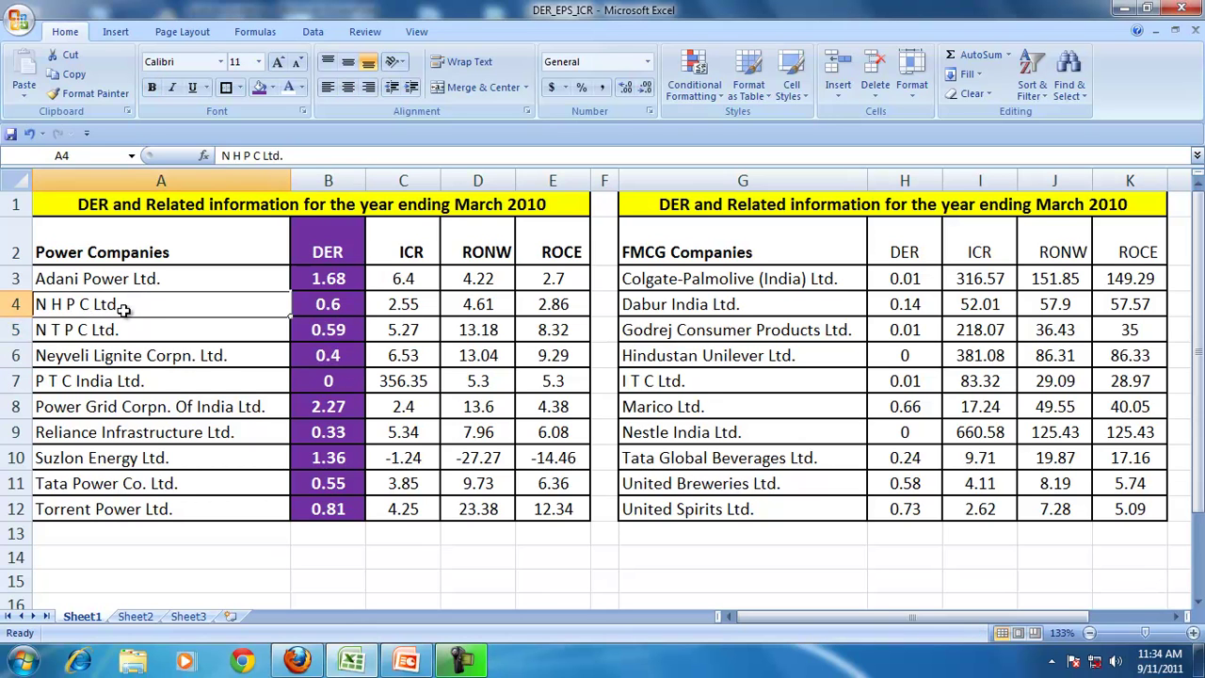
Step: Fill the FMCG DER column H2:H12 orange and enlarge its text to size 14
drag(878, 241, 904, 508)
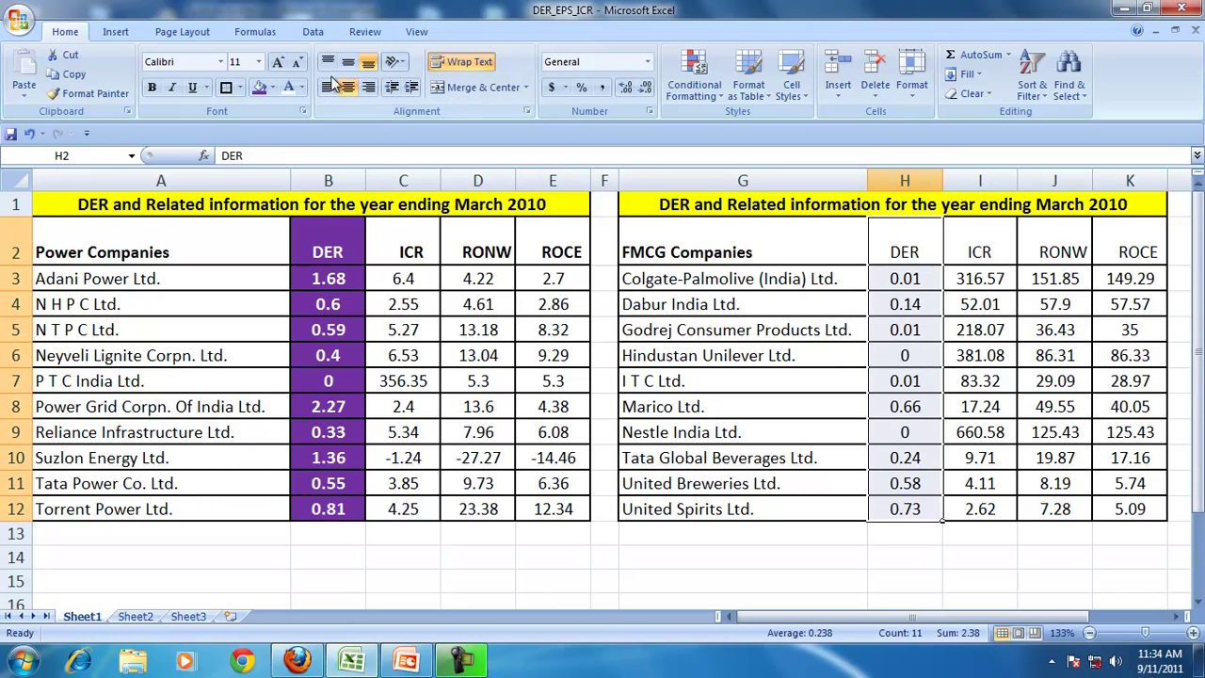
click(273, 88)
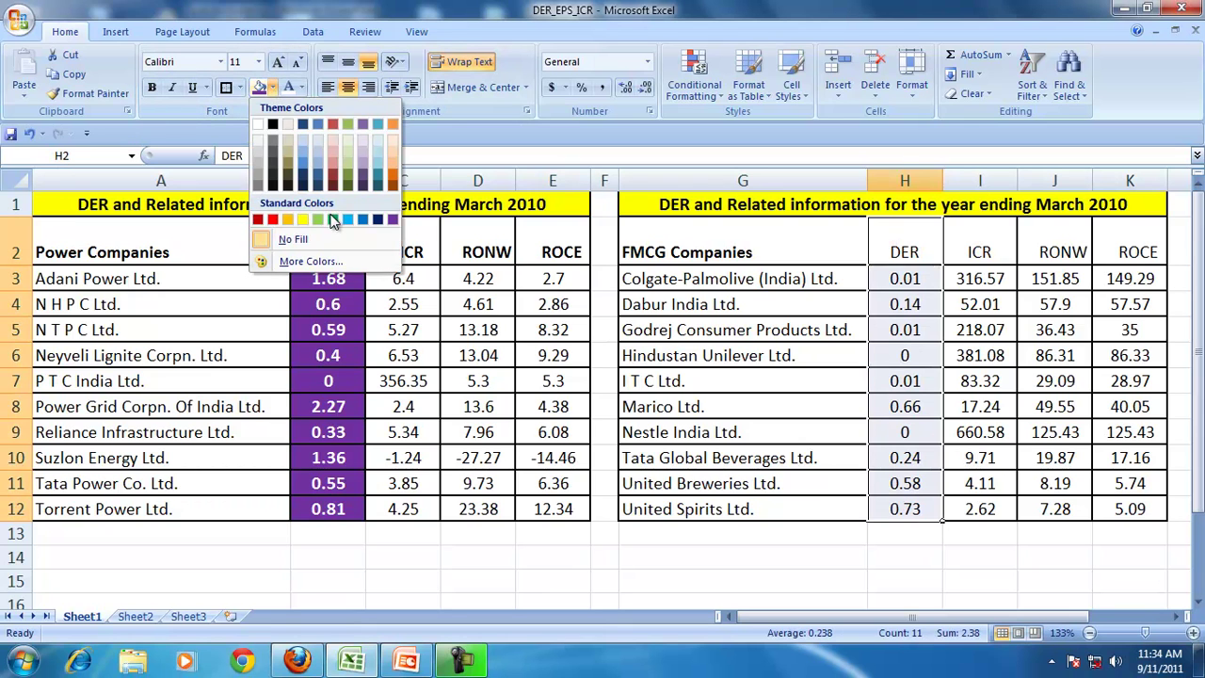
click(392, 165)
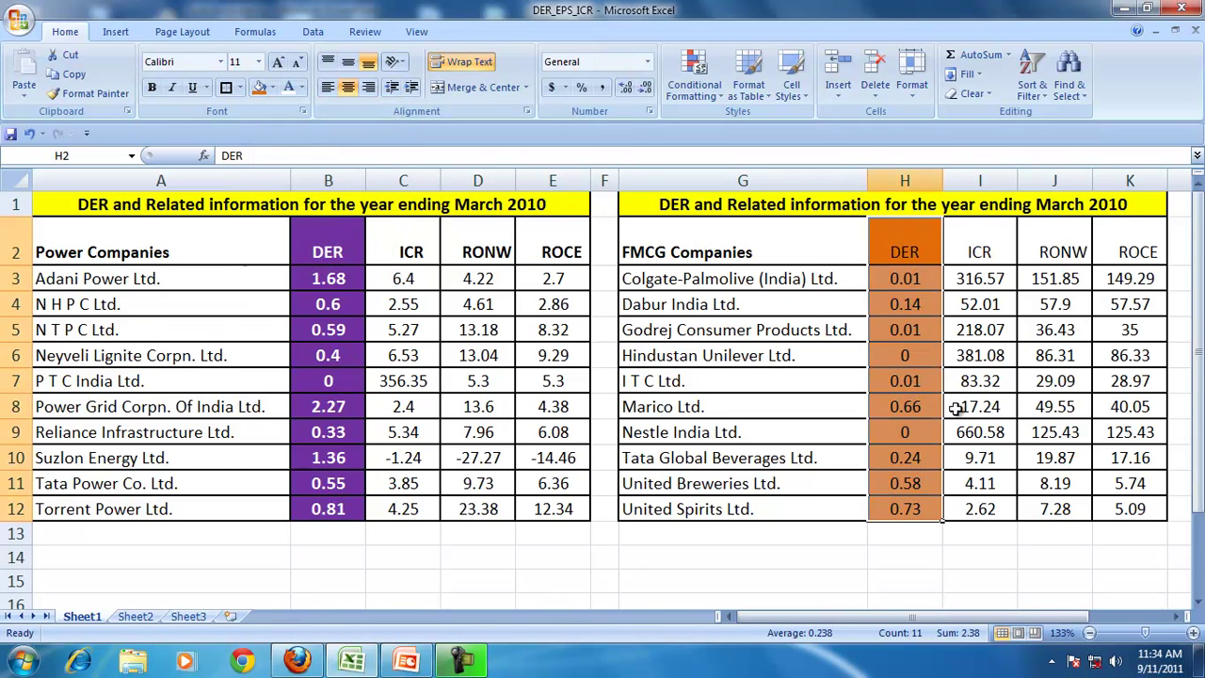
drag(906, 281, 902, 510)
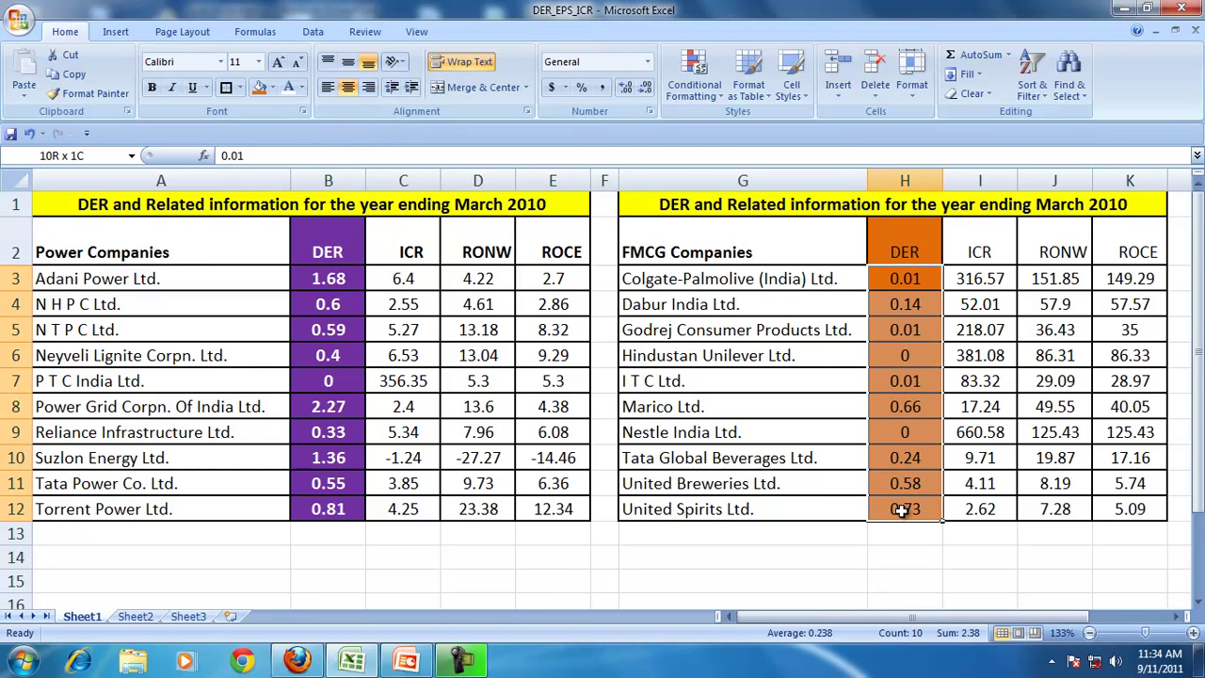
drag(695, 281, 694, 496)
drag(914, 256, 883, 506)
click(279, 63)
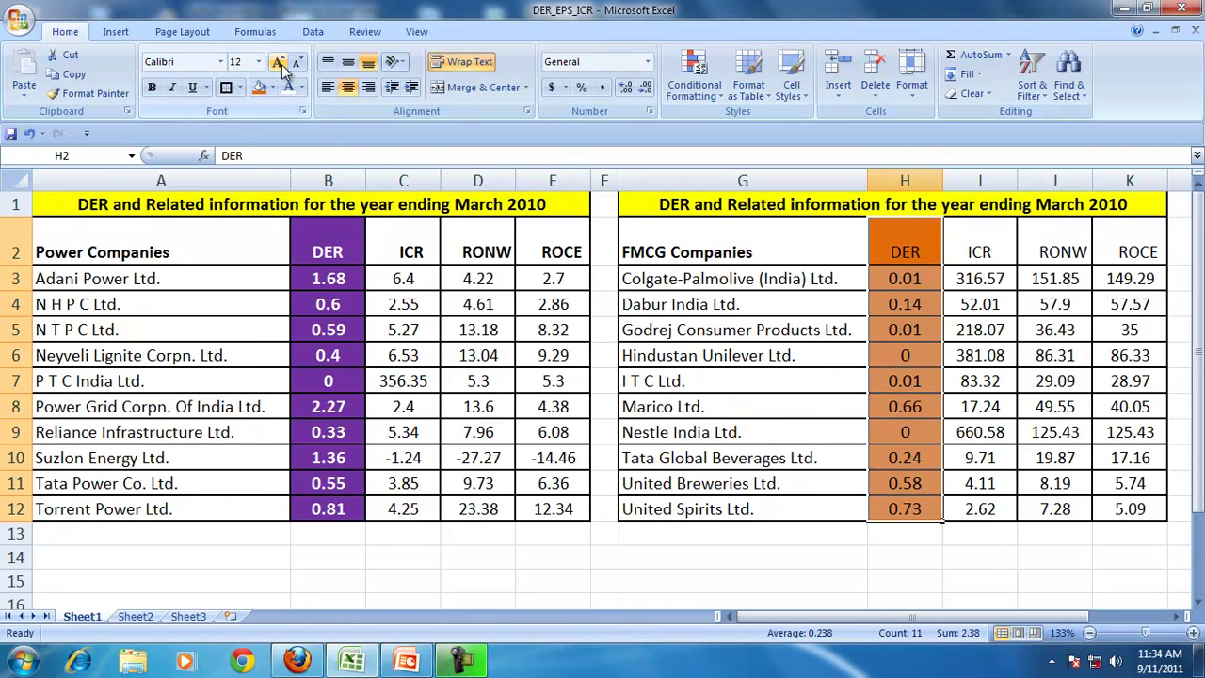
click(279, 63)
click(582, 448)
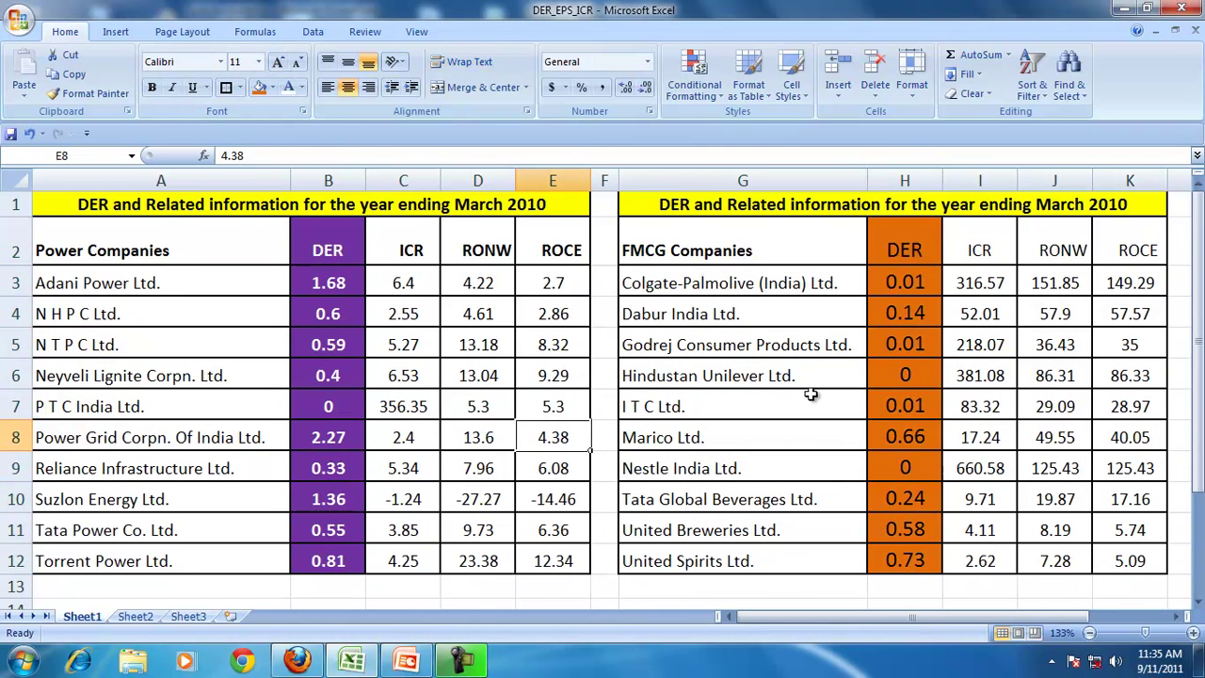
Step: Compare Adani Power, Power Grid and Suzlon Energy's DERs of 1.68, 2.27 and 1.36
click(115, 284)
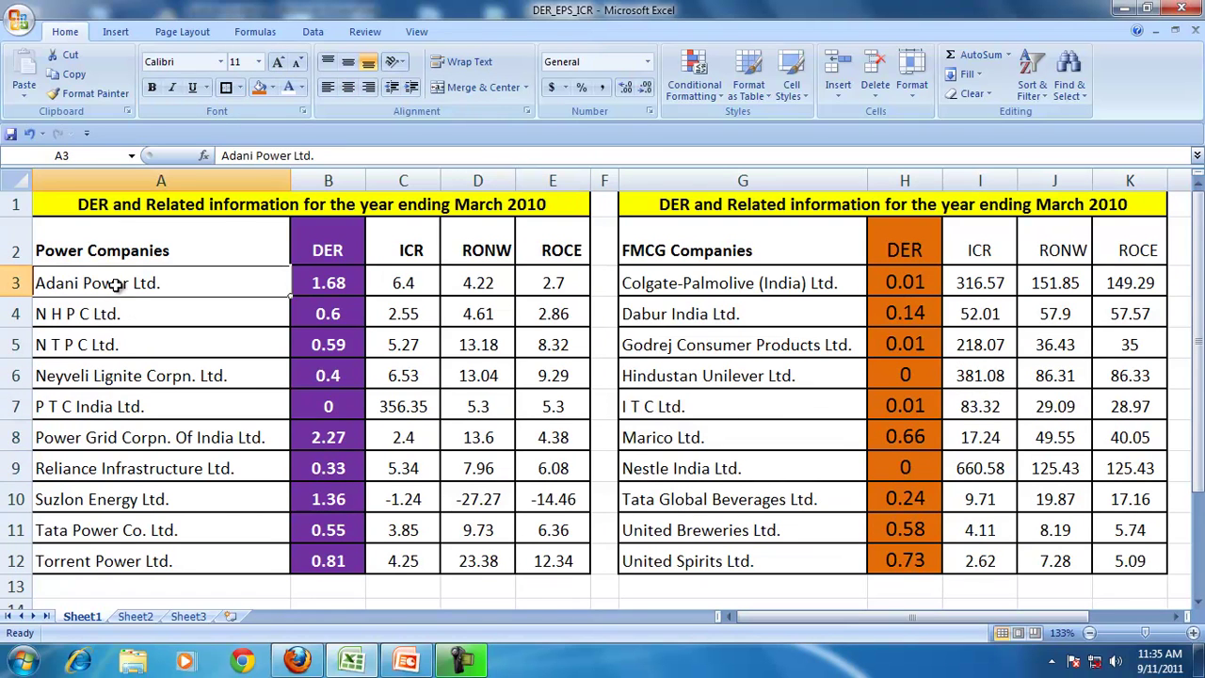
click(128, 439)
click(88, 504)
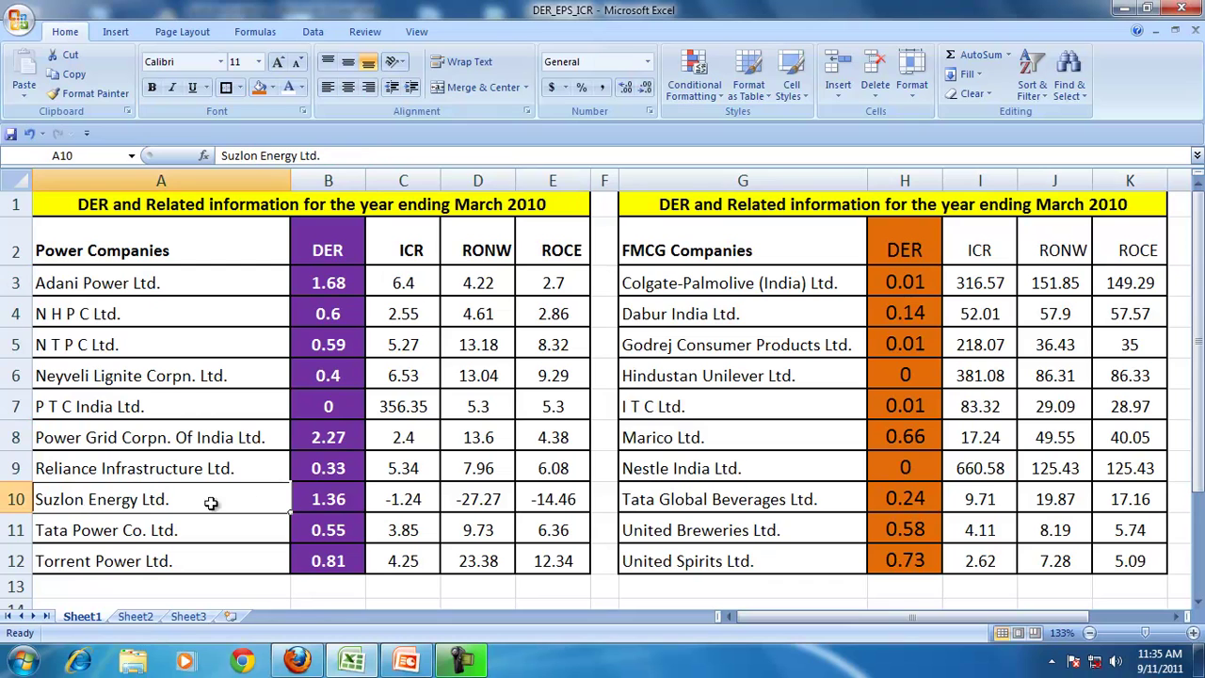
click(302, 499)
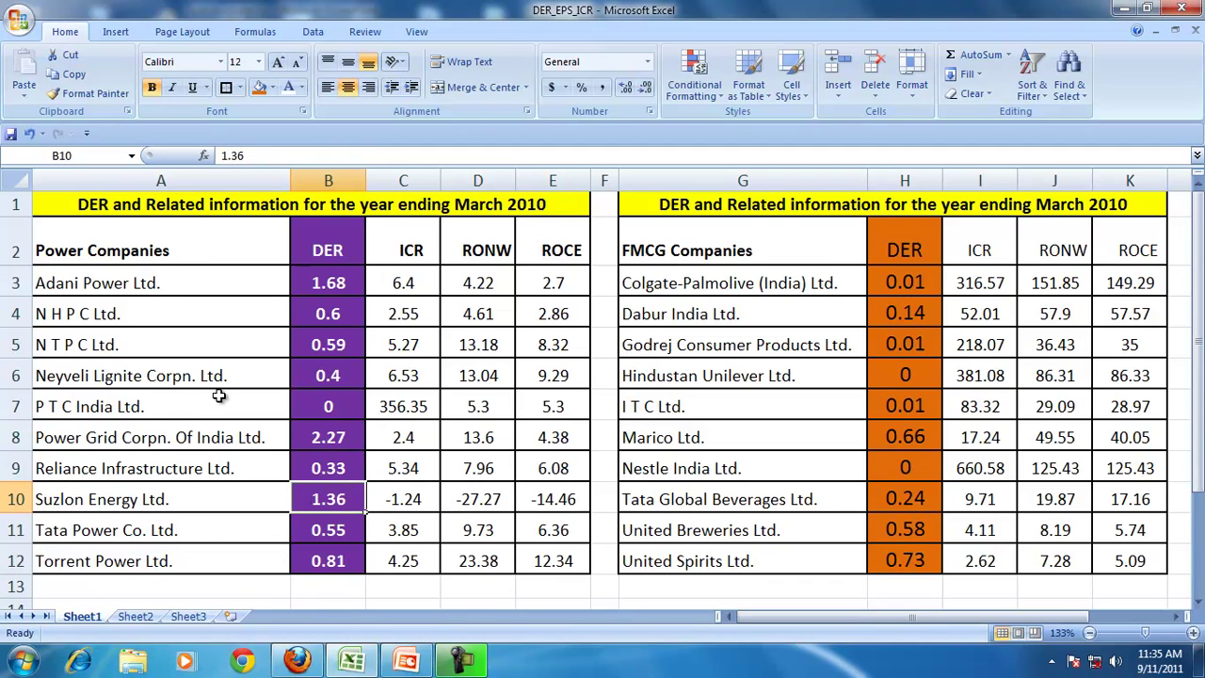
click(90, 285)
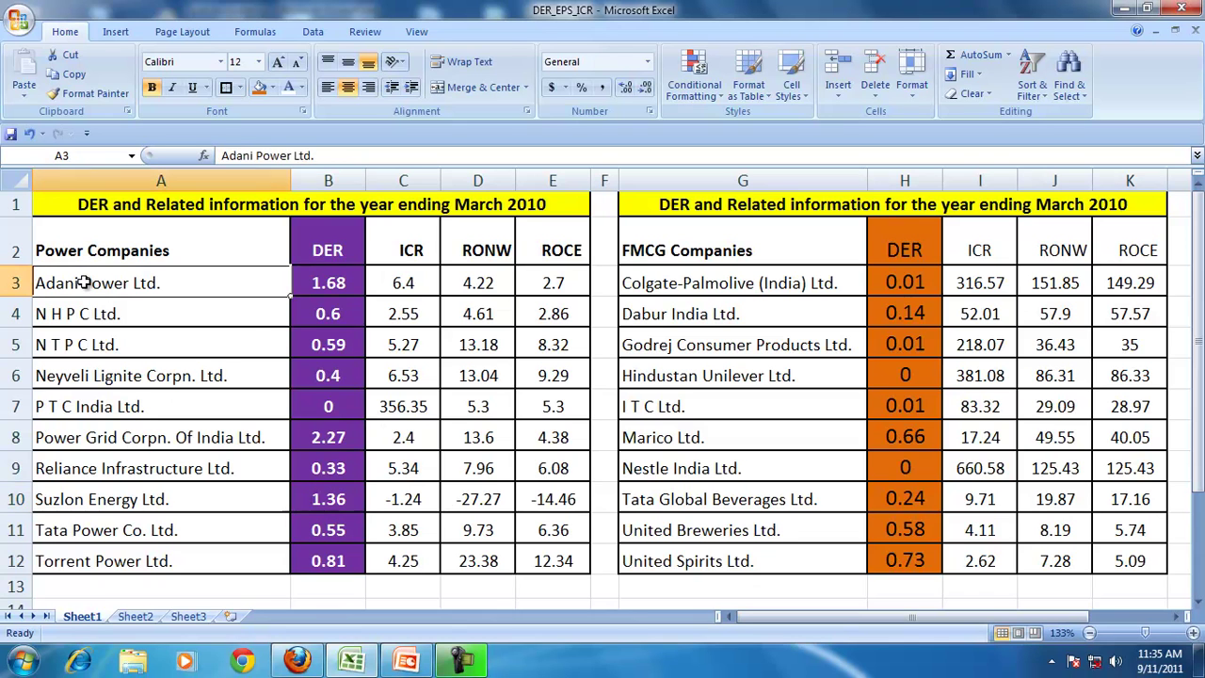
click(311, 447)
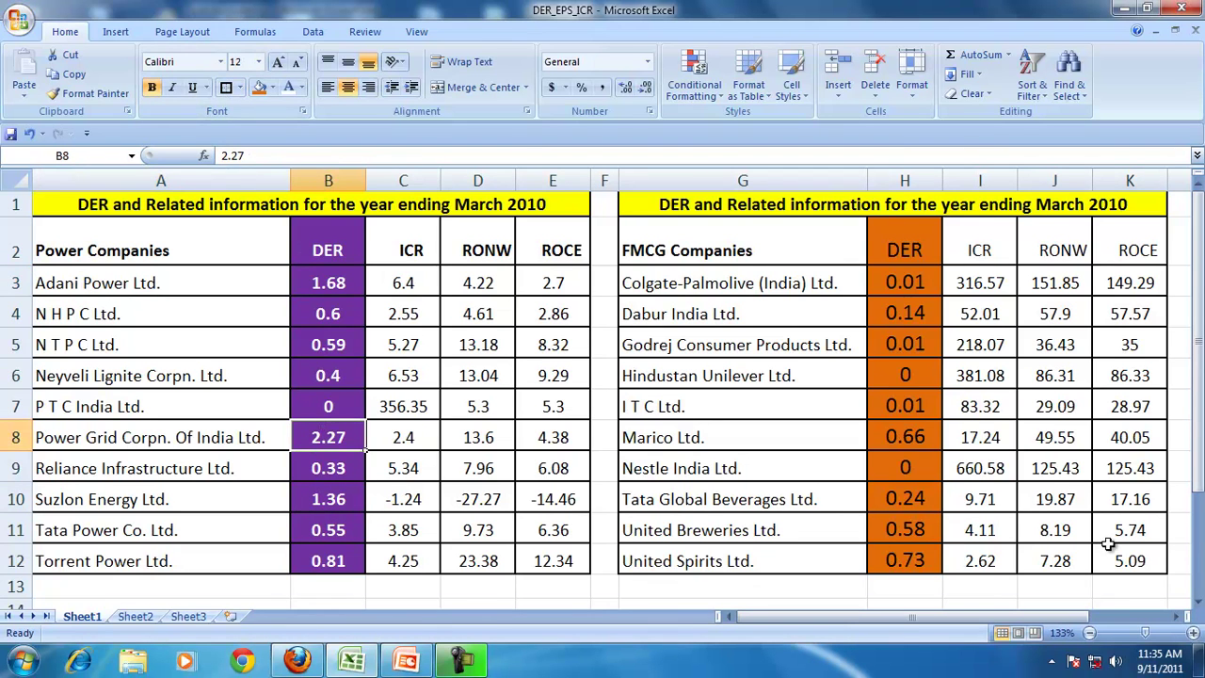
click(322, 250)
click(874, 252)
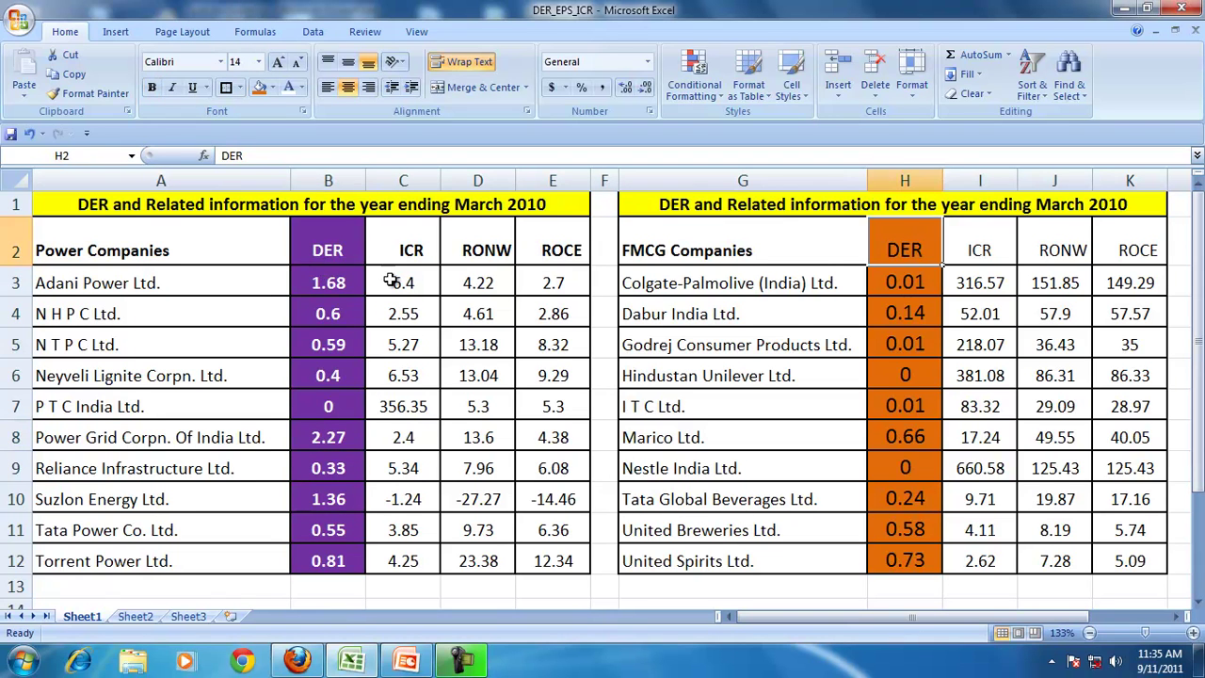
click(301, 281)
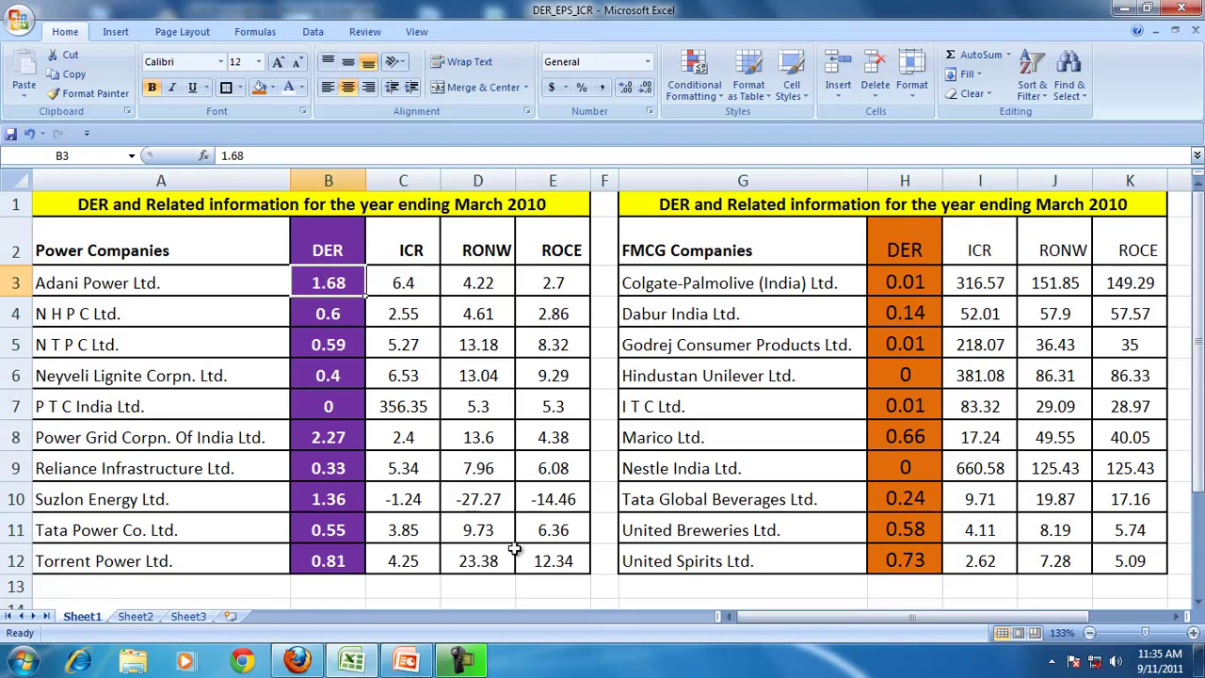
Step: Highlight the EPS, Interest Coverage Ratio and Weighted Average Cost of Capital points, then return to Excel
click(408, 664)
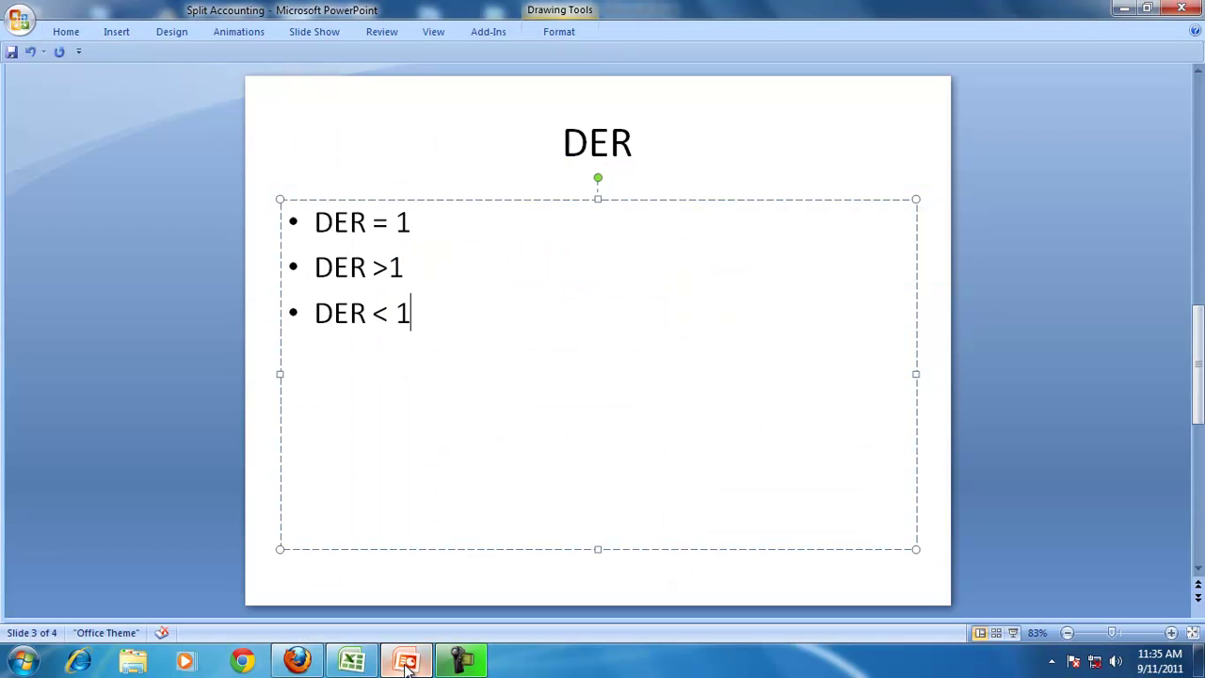
click(1199, 239)
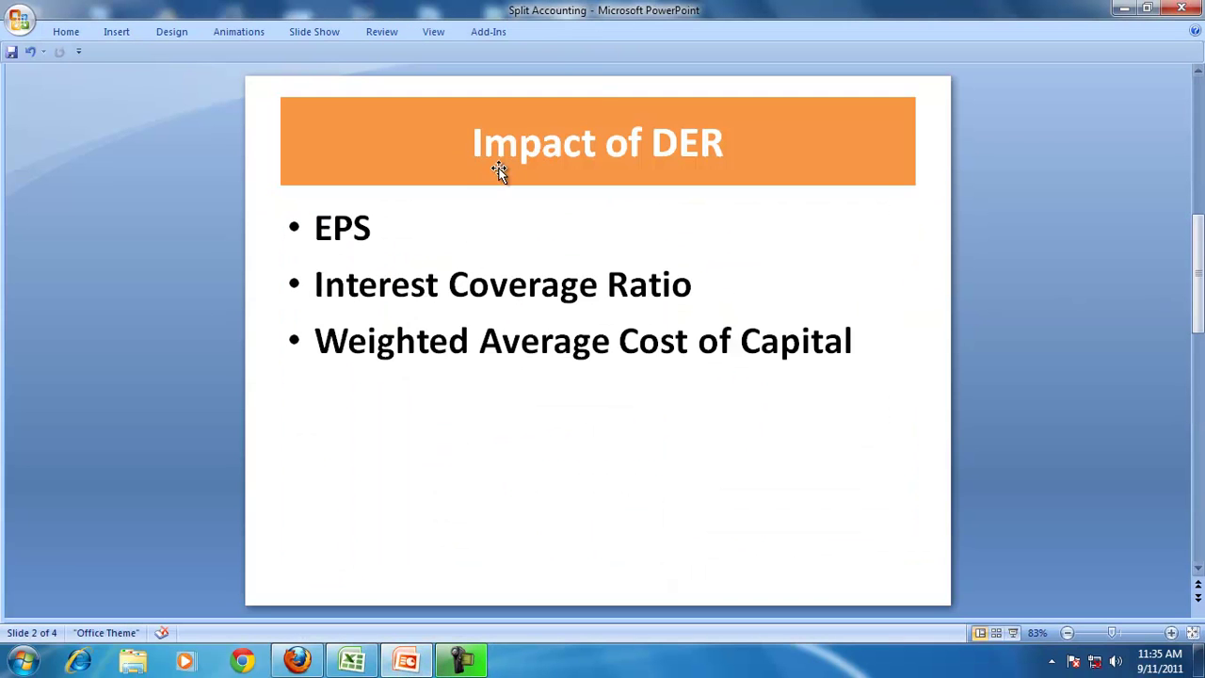
click(521, 133)
mouse_move(467, 144)
mouse_down()
mouse_move(617, 145)
mouse_move(746, 177)
mouse_up()
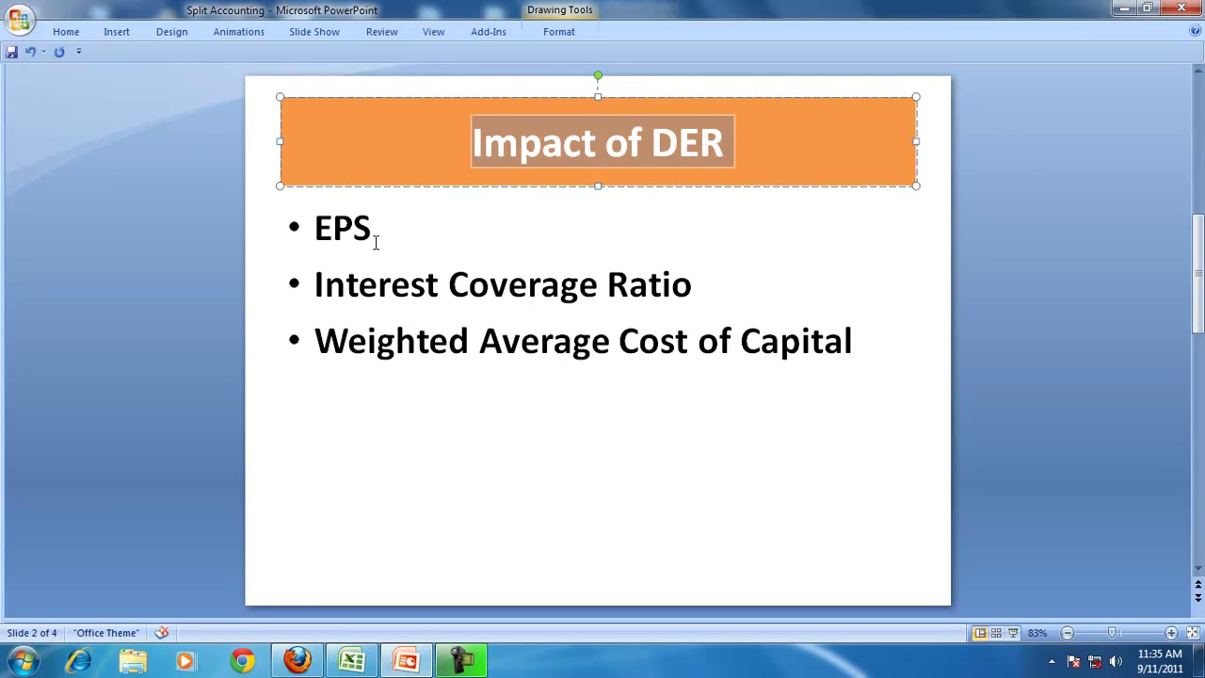
drag(317, 229, 395, 229)
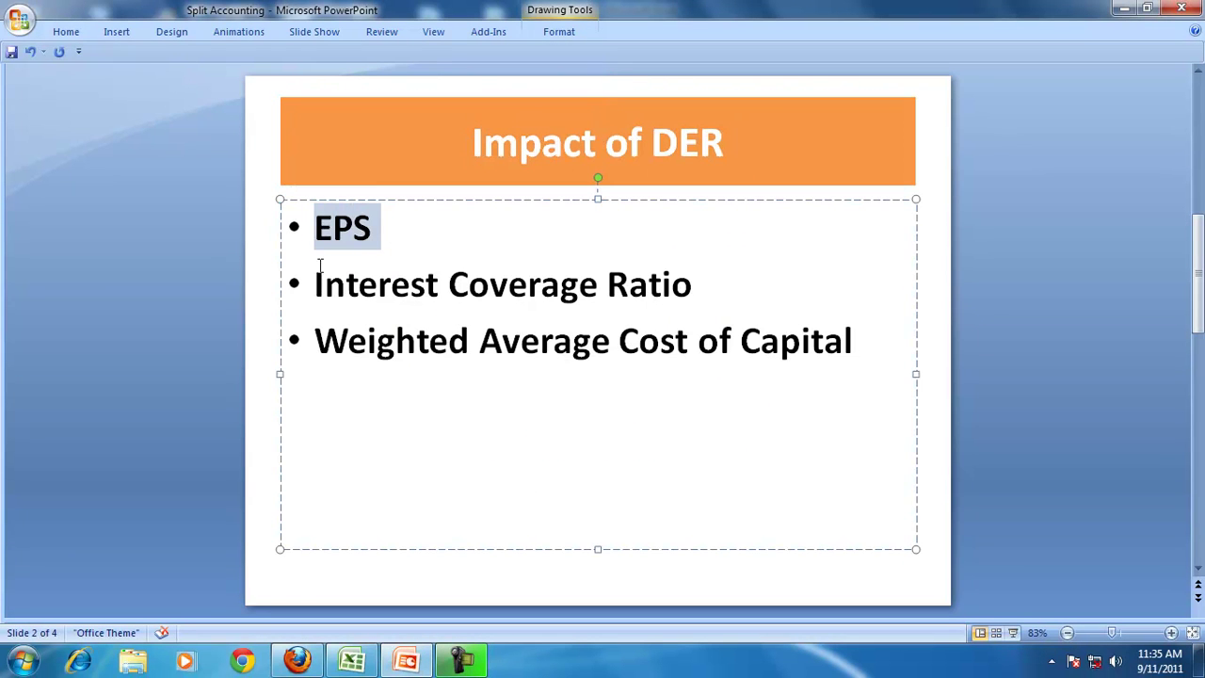
drag(315, 283, 708, 310)
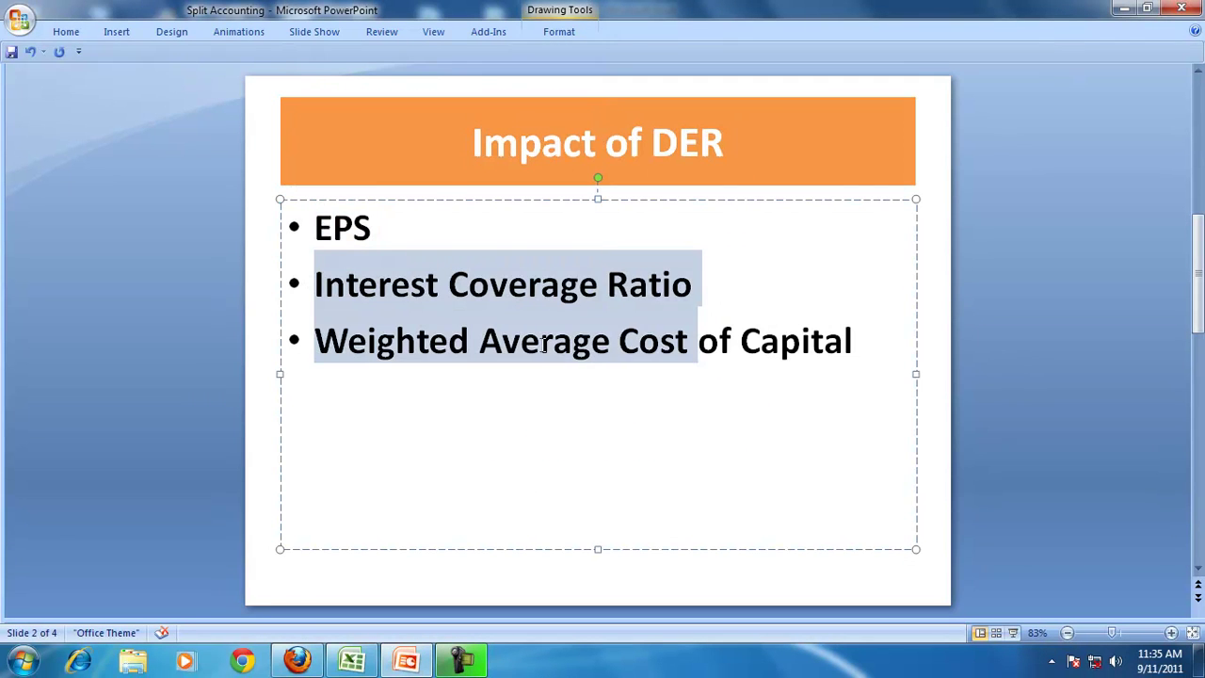
click(403, 401)
drag(317, 341, 853, 404)
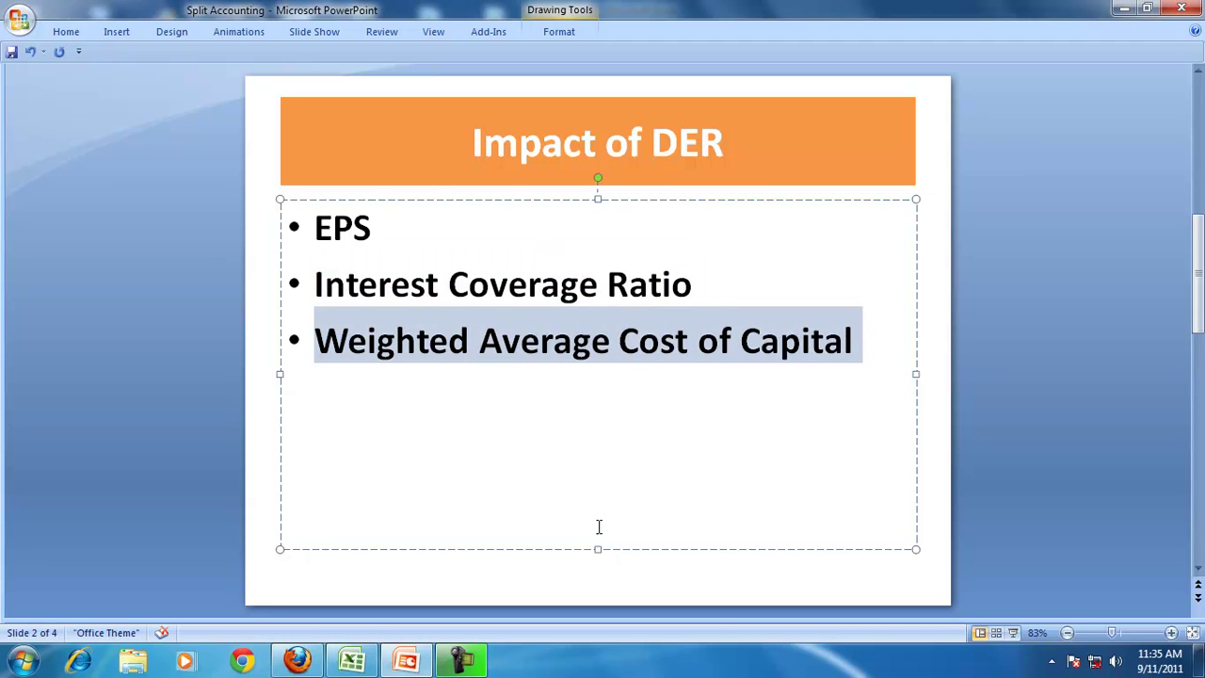
click(352, 661)
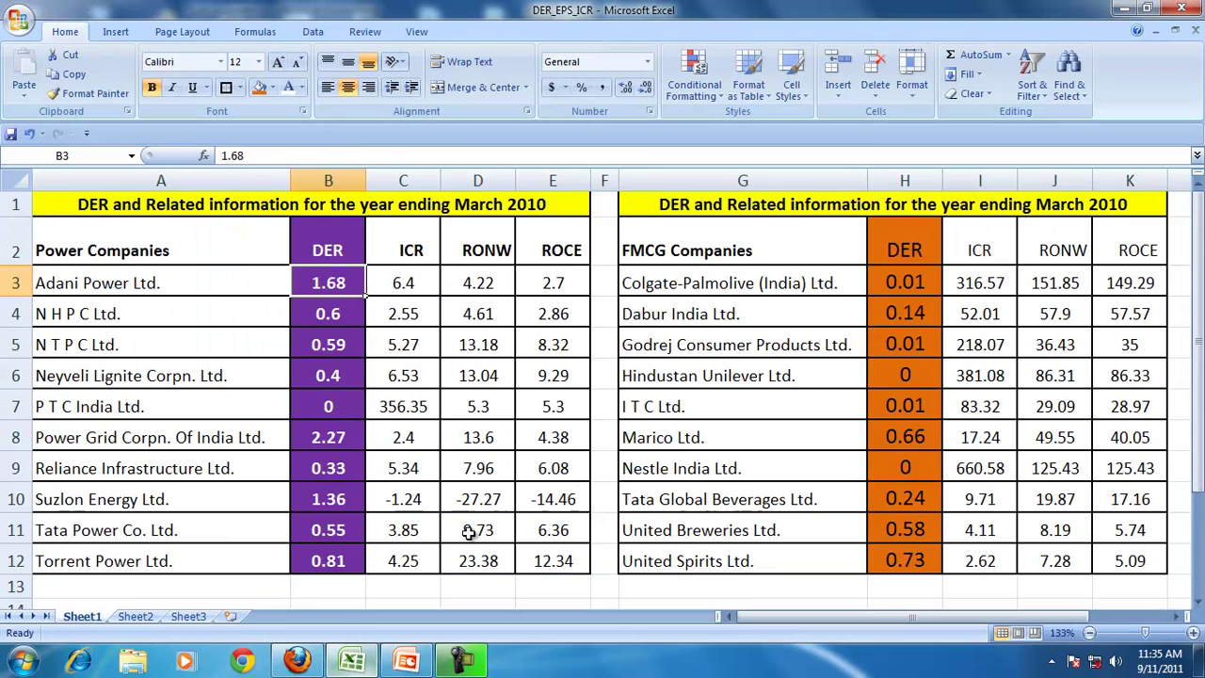
Step: Review Sheet2's inputs (capital 100000, 10% interest, face value 10, 30% tax) and its EPS row
click(134, 615)
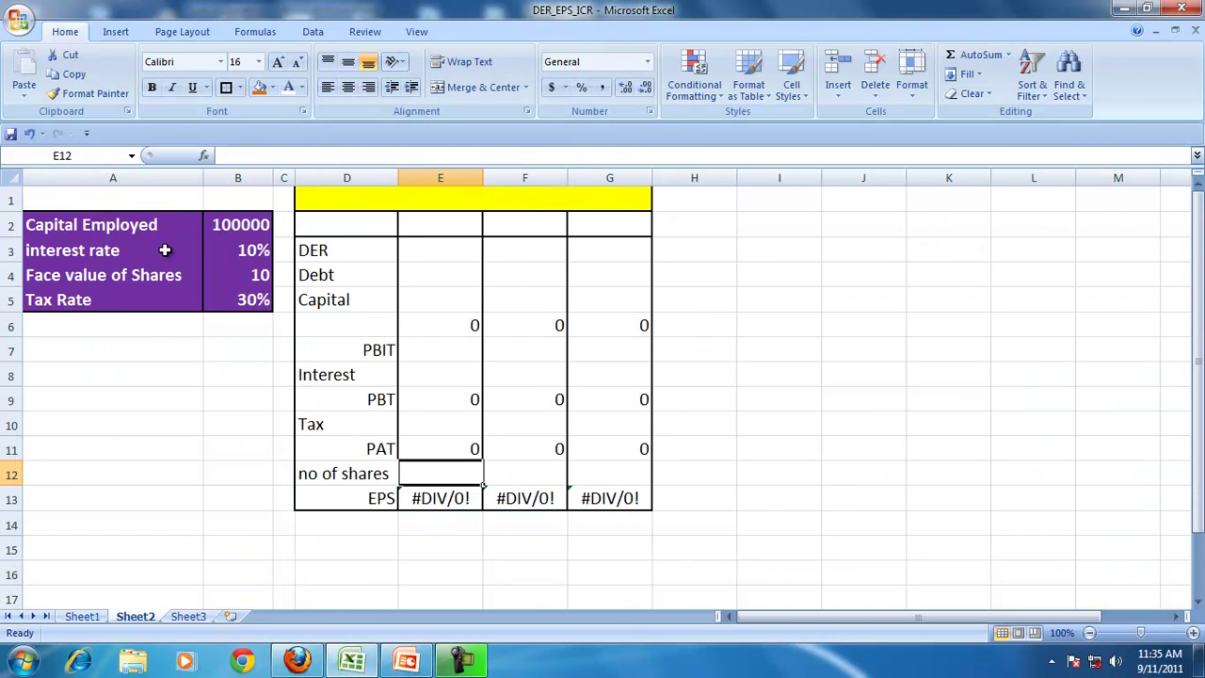
click(90, 222)
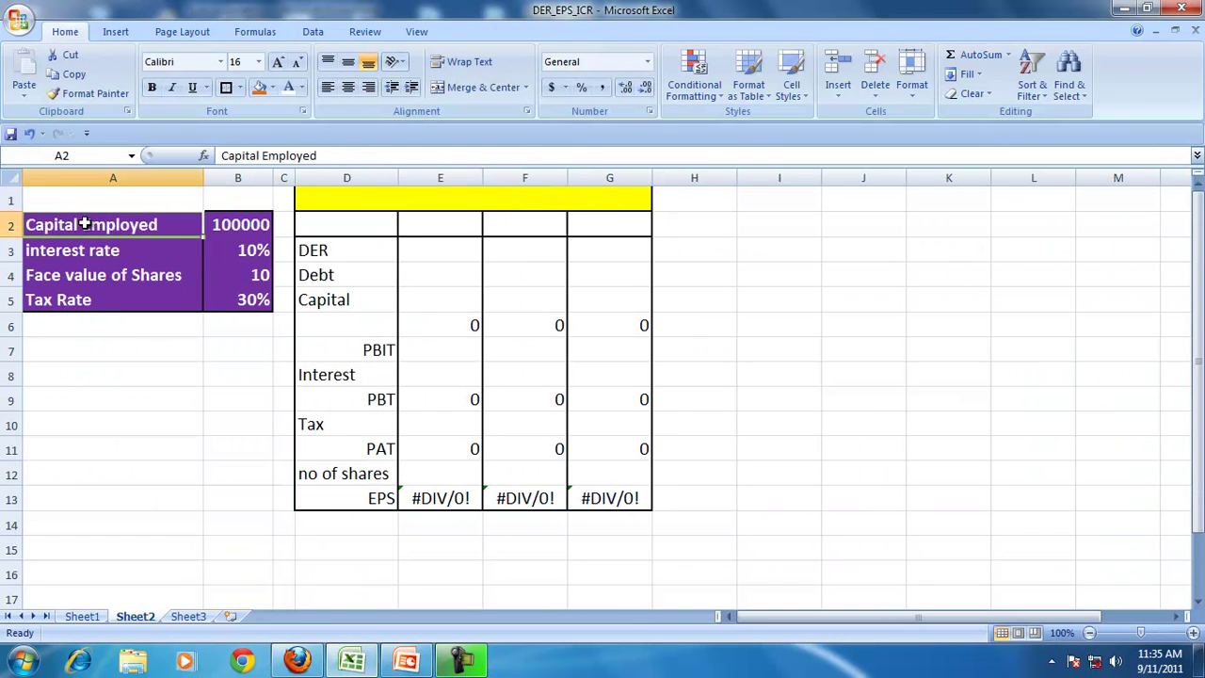
click(232, 218)
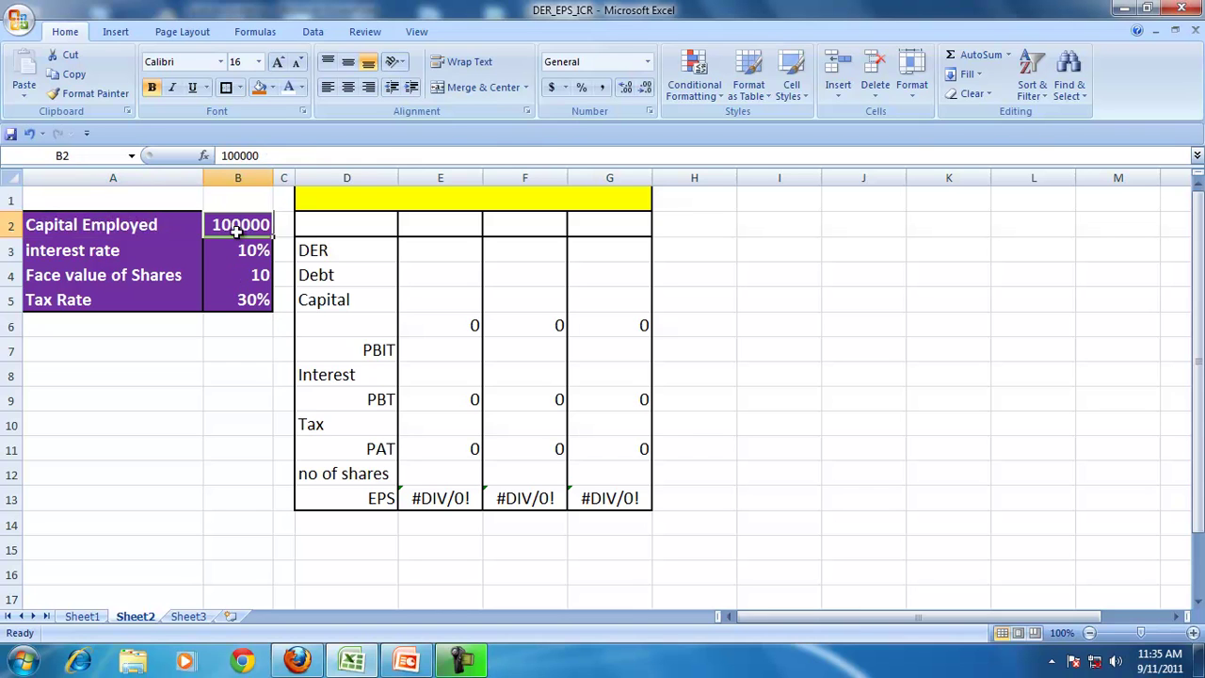
click(75, 253)
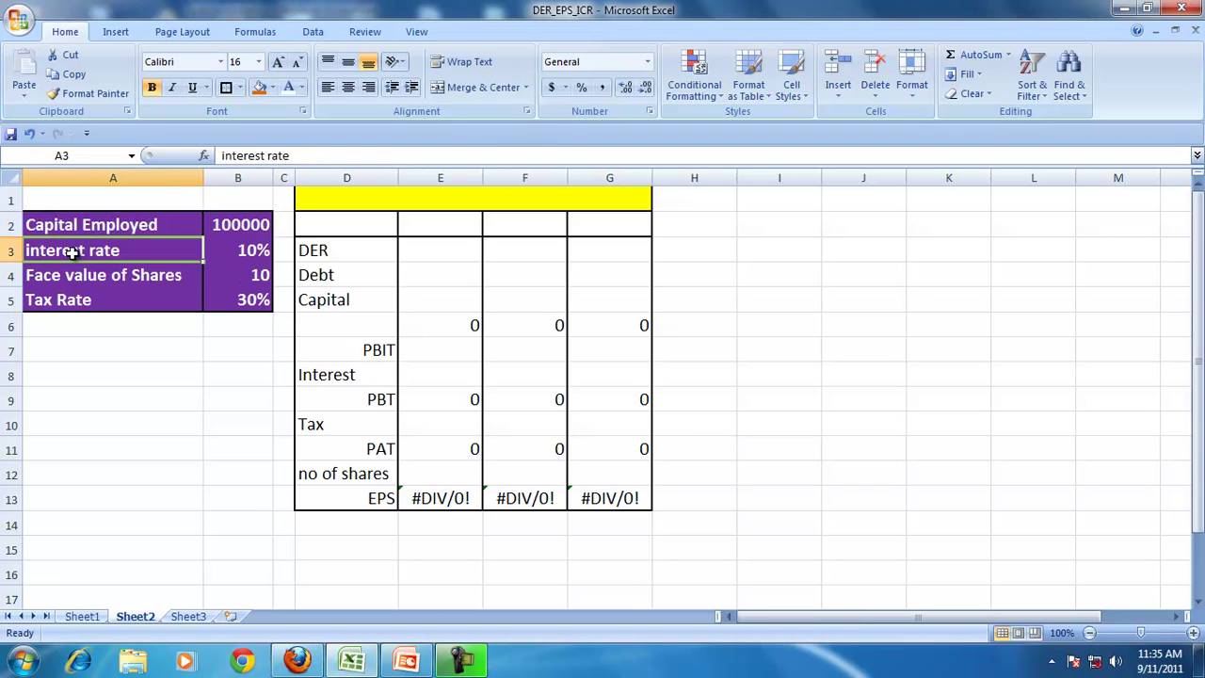
click(234, 253)
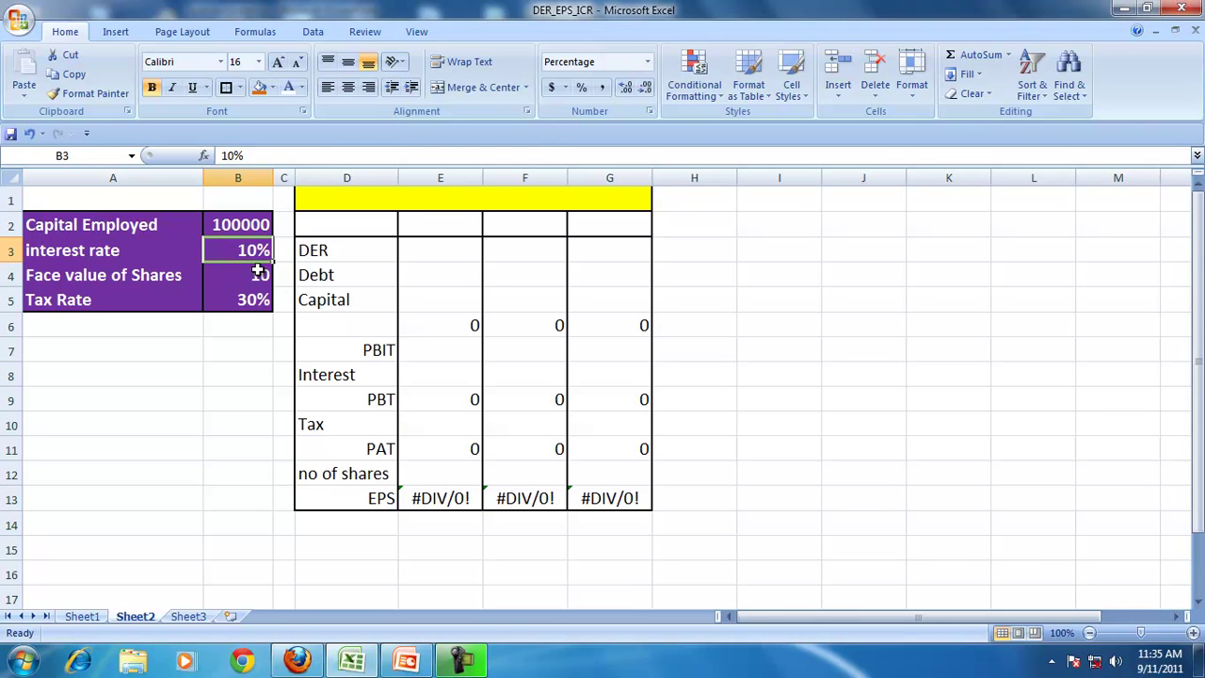
click(74, 280)
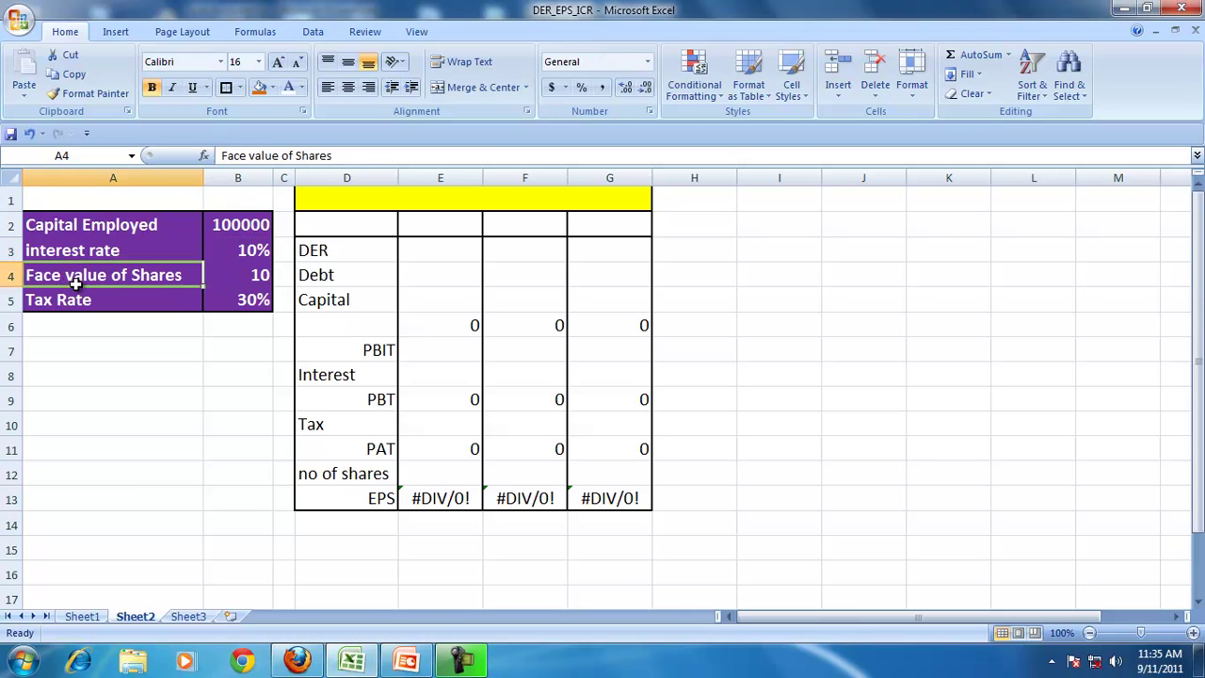
click(236, 279)
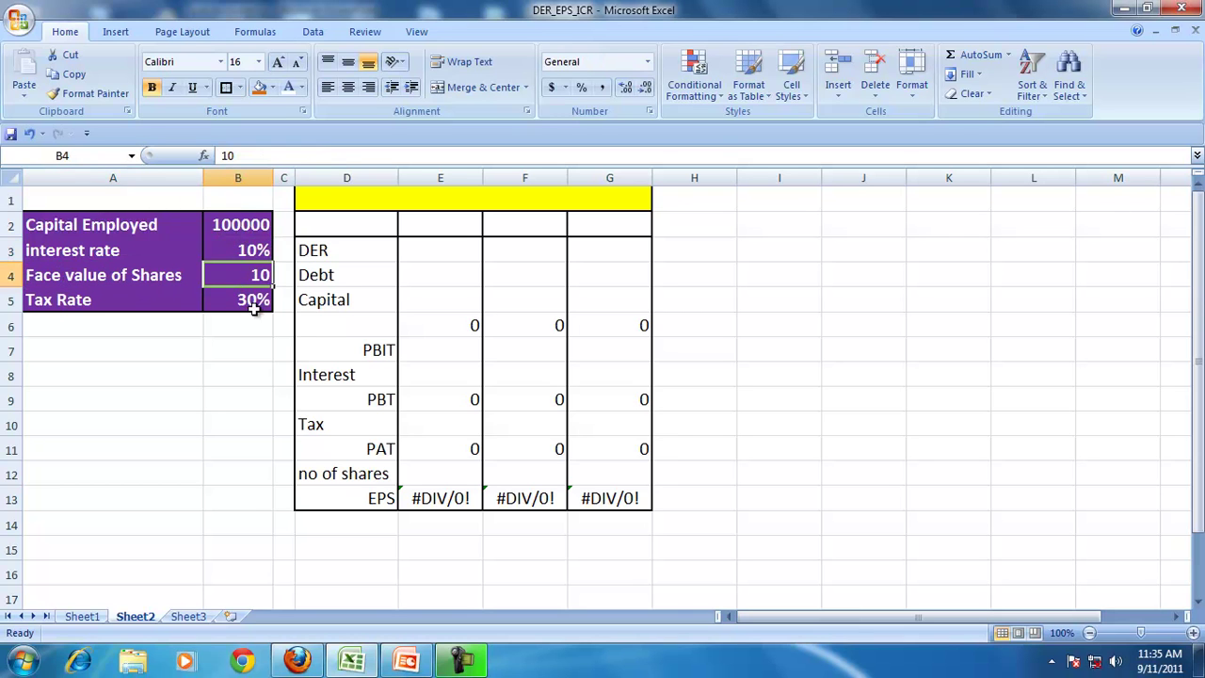
click(47, 304)
click(262, 300)
drag(213, 223, 207, 299)
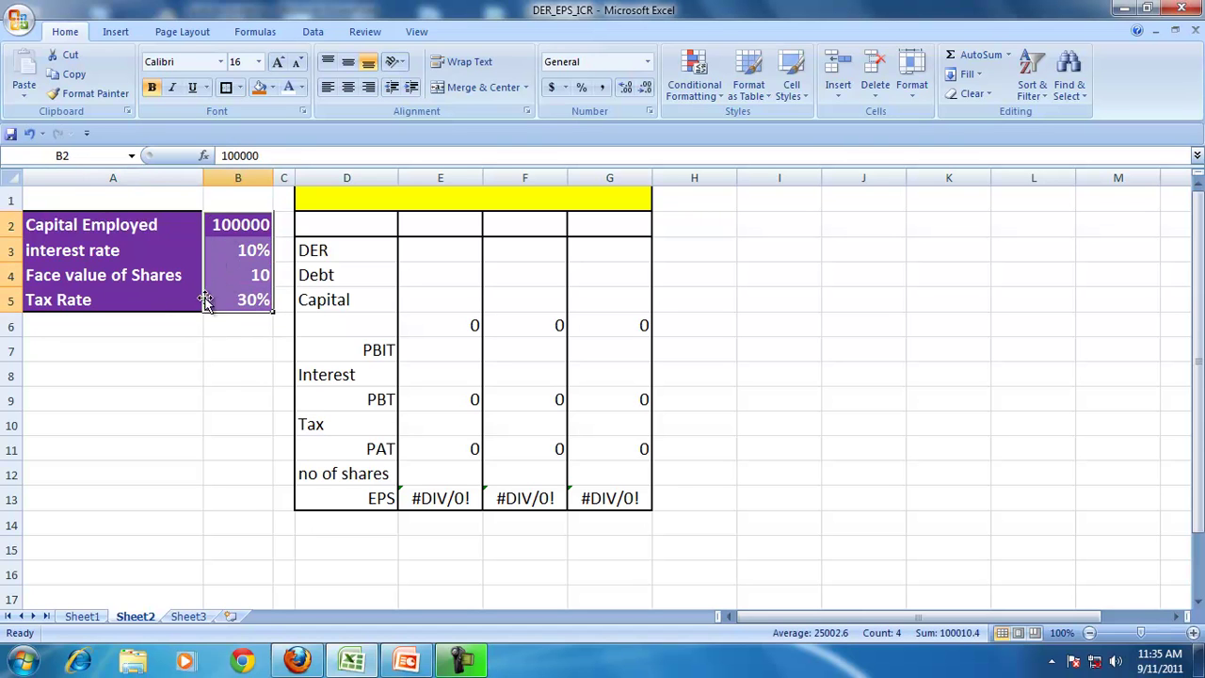
click(73, 226)
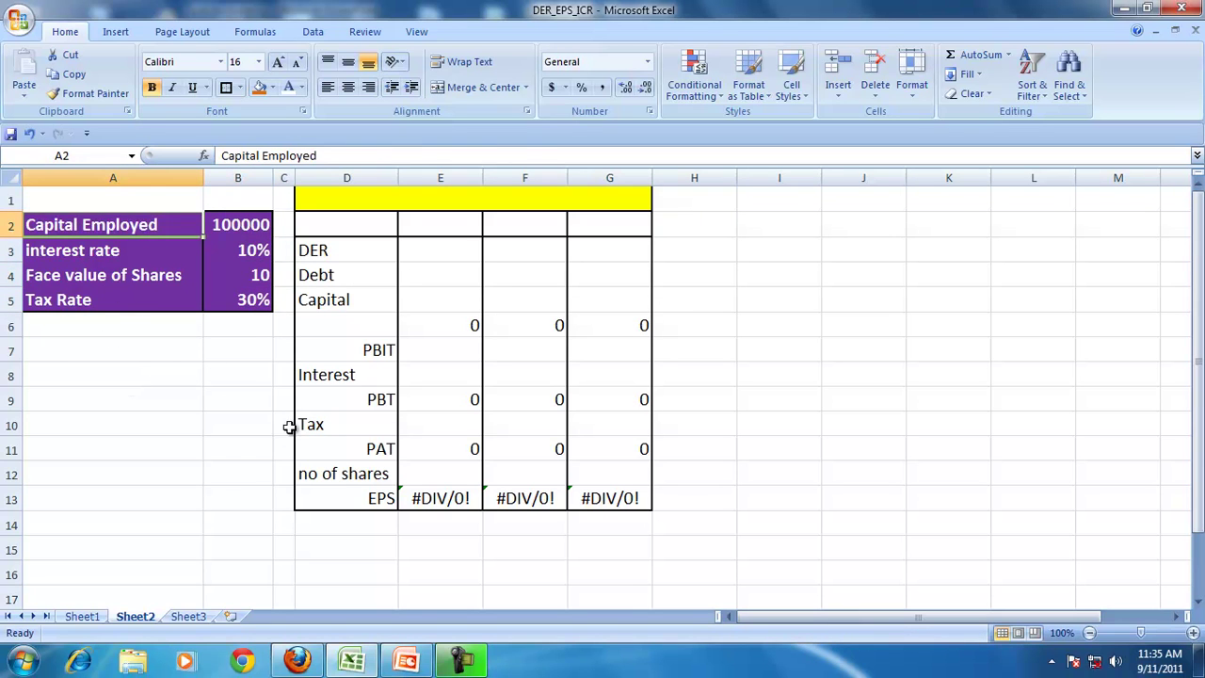
drag(381, 499, 611, 496)
Step: Copy the Capital Employed label's purple bold style onto the EPS row using Format Painter
click(102, 226)
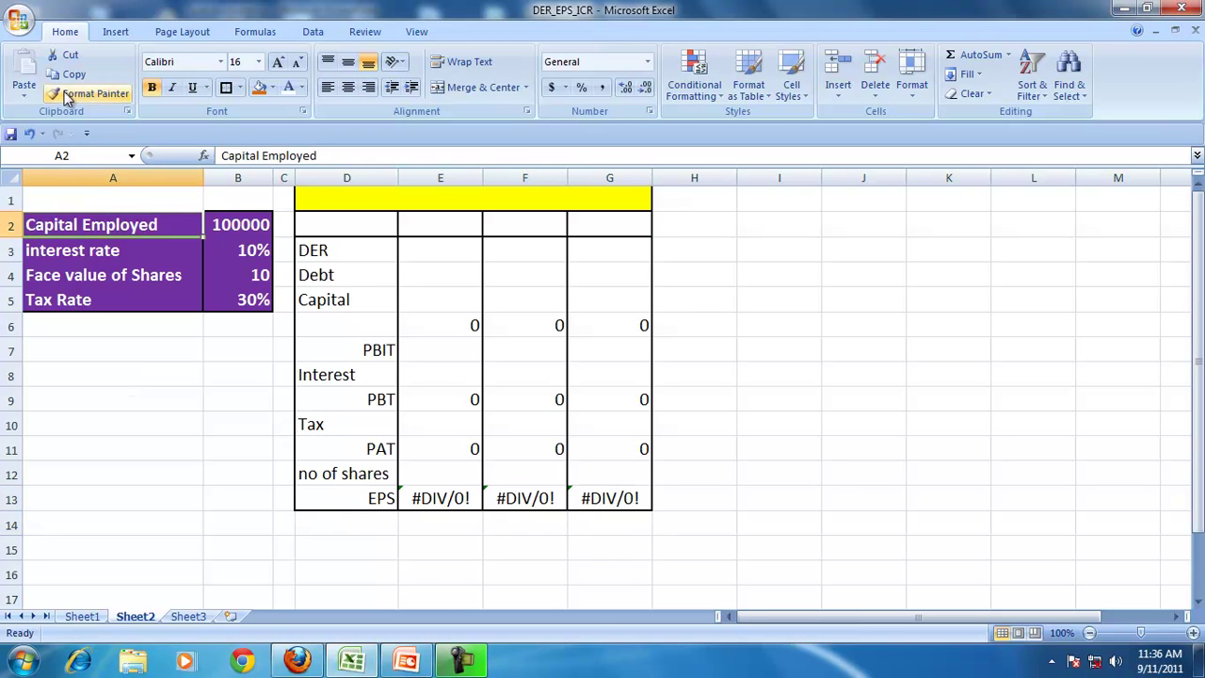
click(89, 93)
click(382, 501)
drag(383, 501, 589, 506)
click(269, 523)
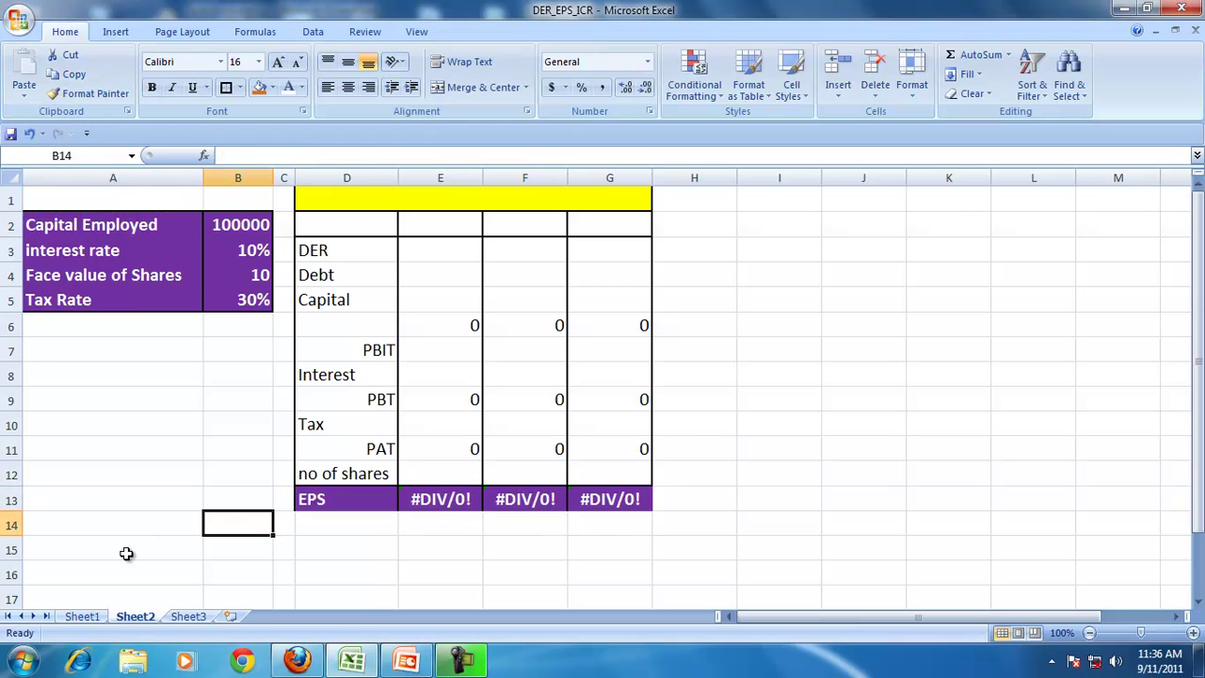
Step: Go over the Capital Employed value and the table's Debt and Capital labels
click(76, 223)
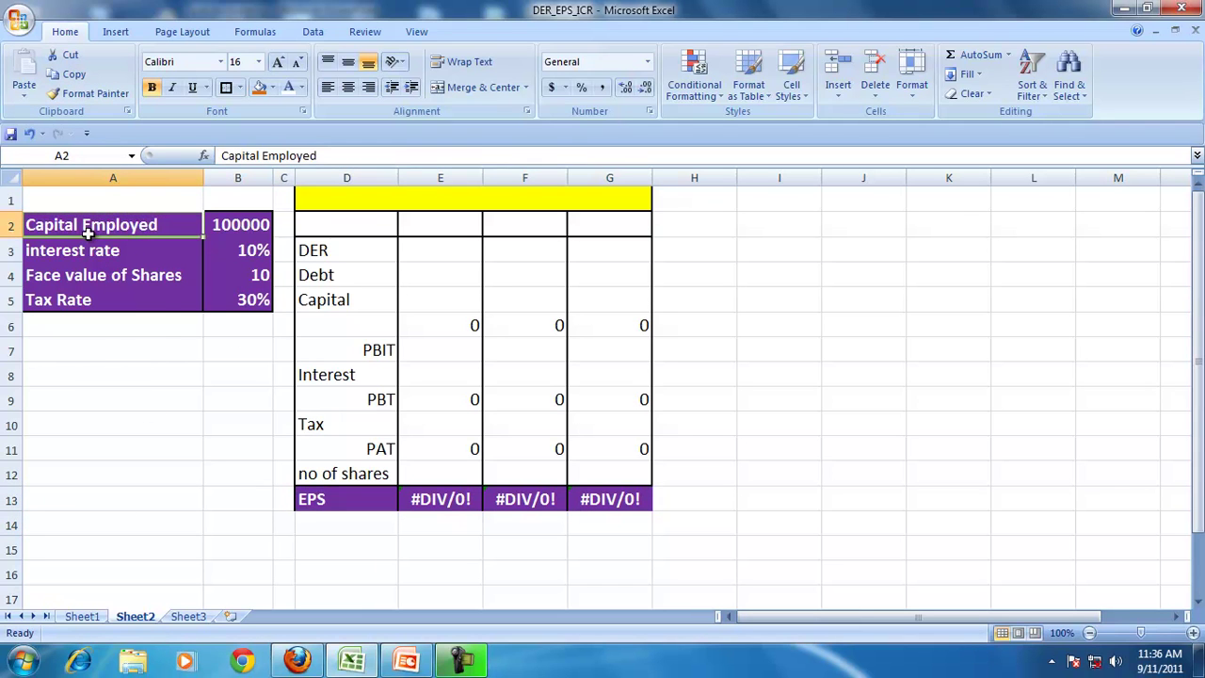
click(213, 225)
click(325, 277)
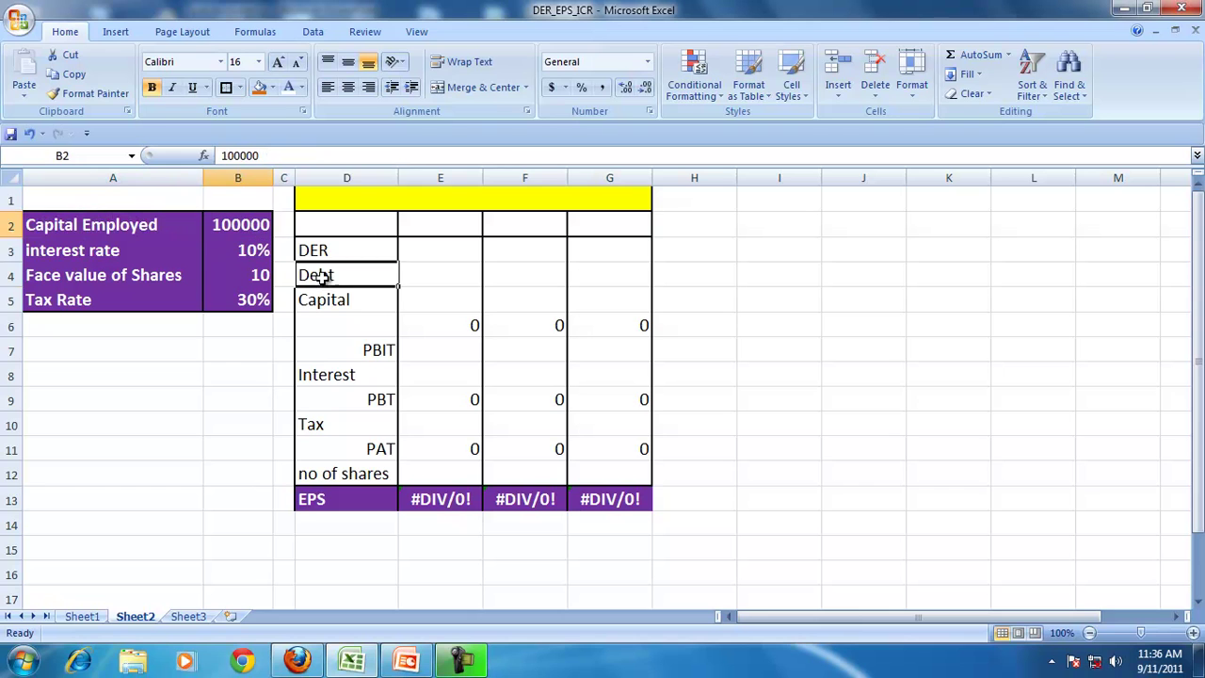
click(325, 302)
click(332, 279)
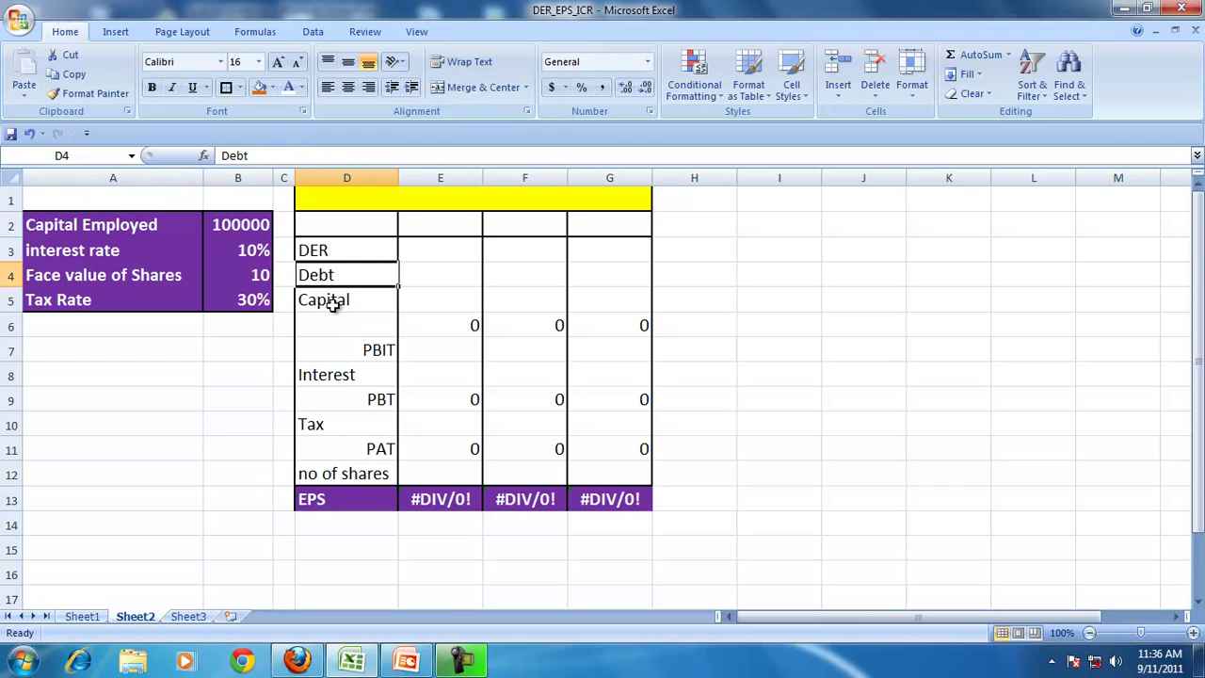
click(333, 302)
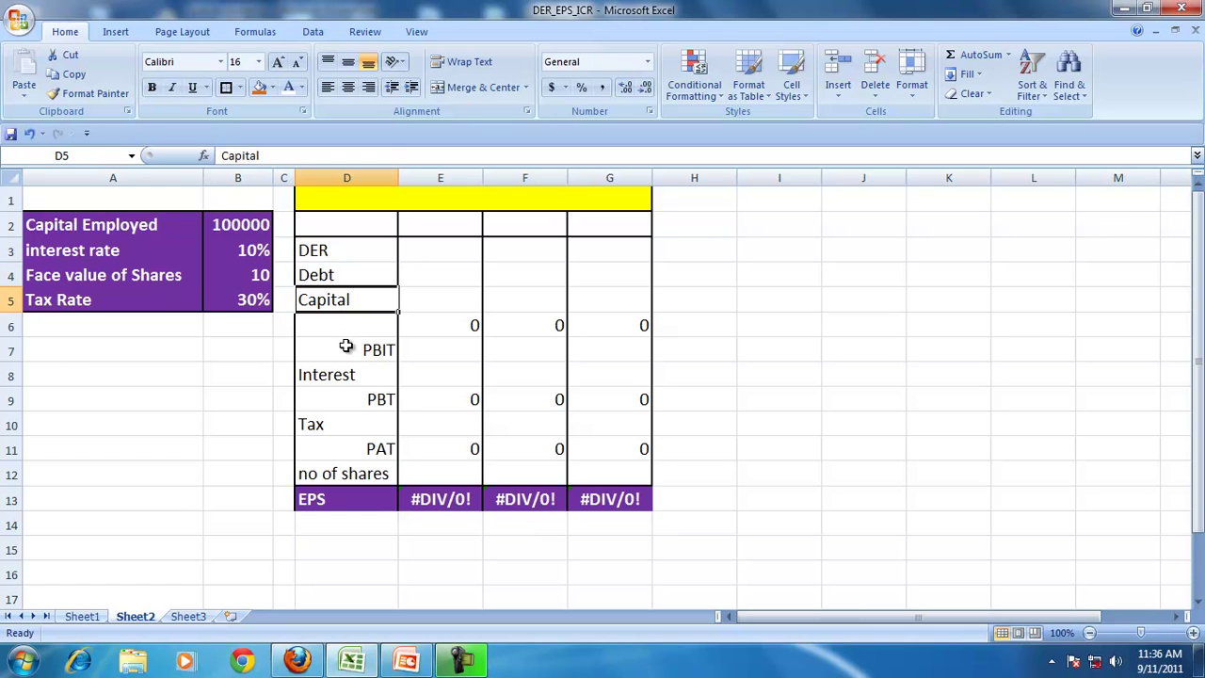
Step: Enter DER 1 in E3, Debt =B2/2 in E4 and Capital =E4 in E5, totalling 100000
click(425, 248)
text(1)
key(Return)
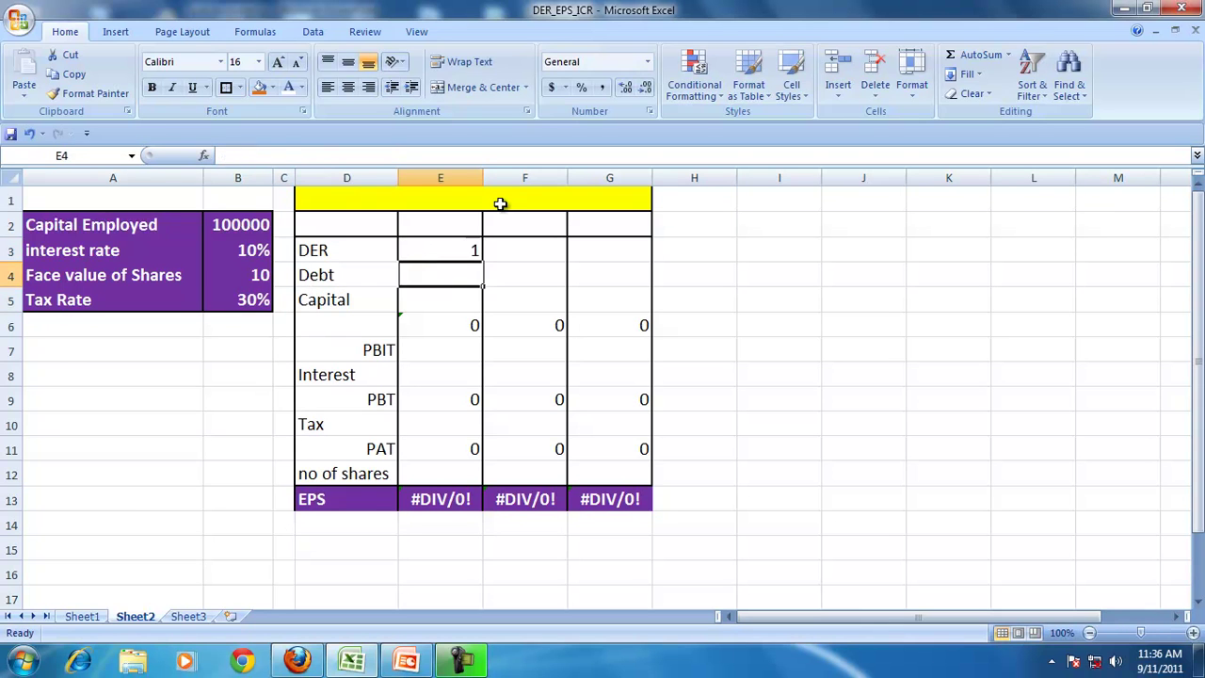
text(=)
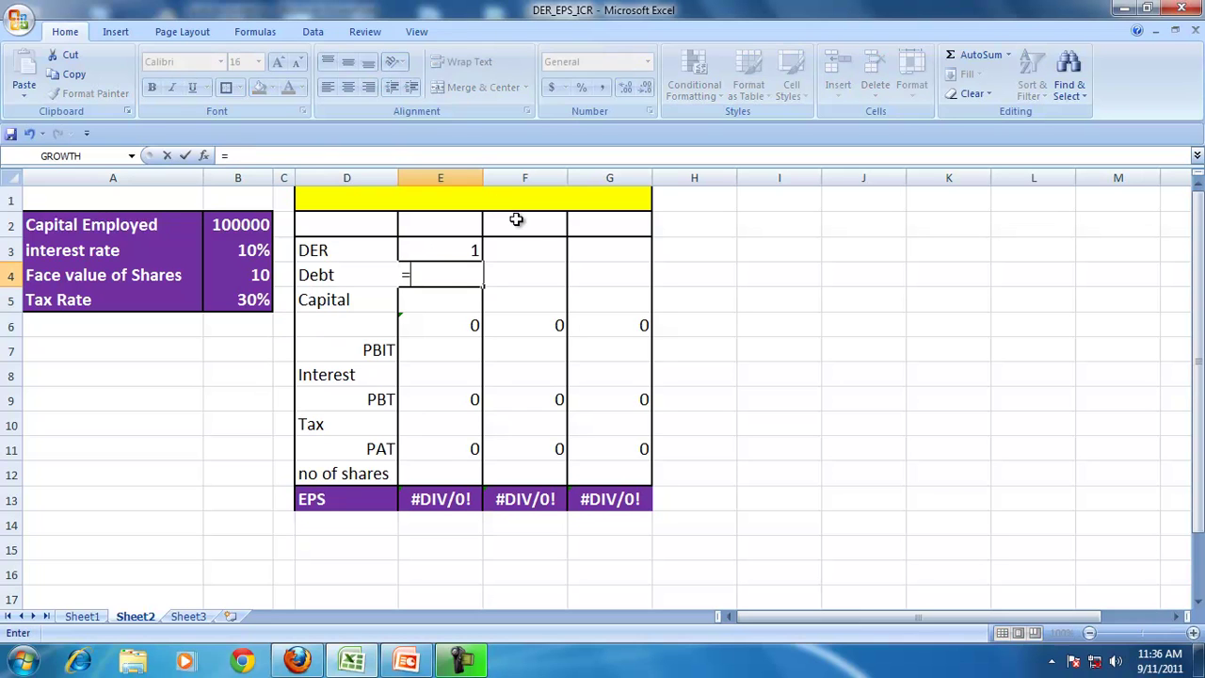
click(243, 225)
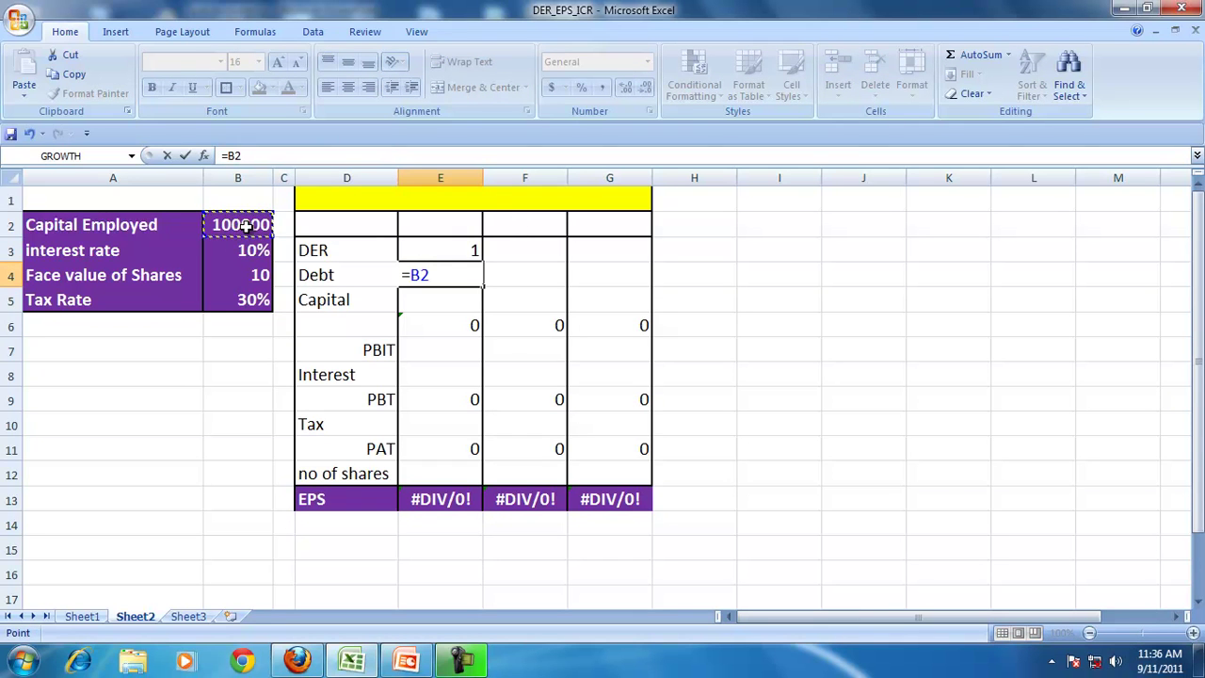
text(/2)
key(Return)
text(=E4)
key(Return)
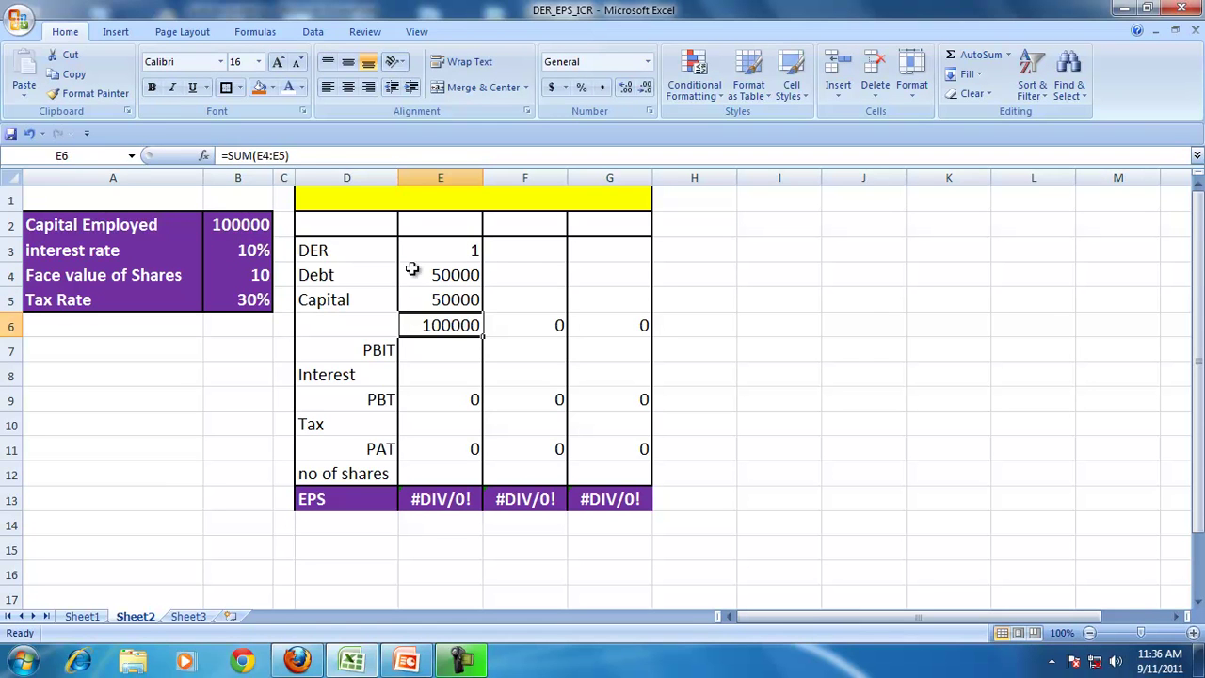
mouse_move(438, 276)
mouse_down()
mouse_move(445, 290)
mouse_move(443, 273)
mouse_up()
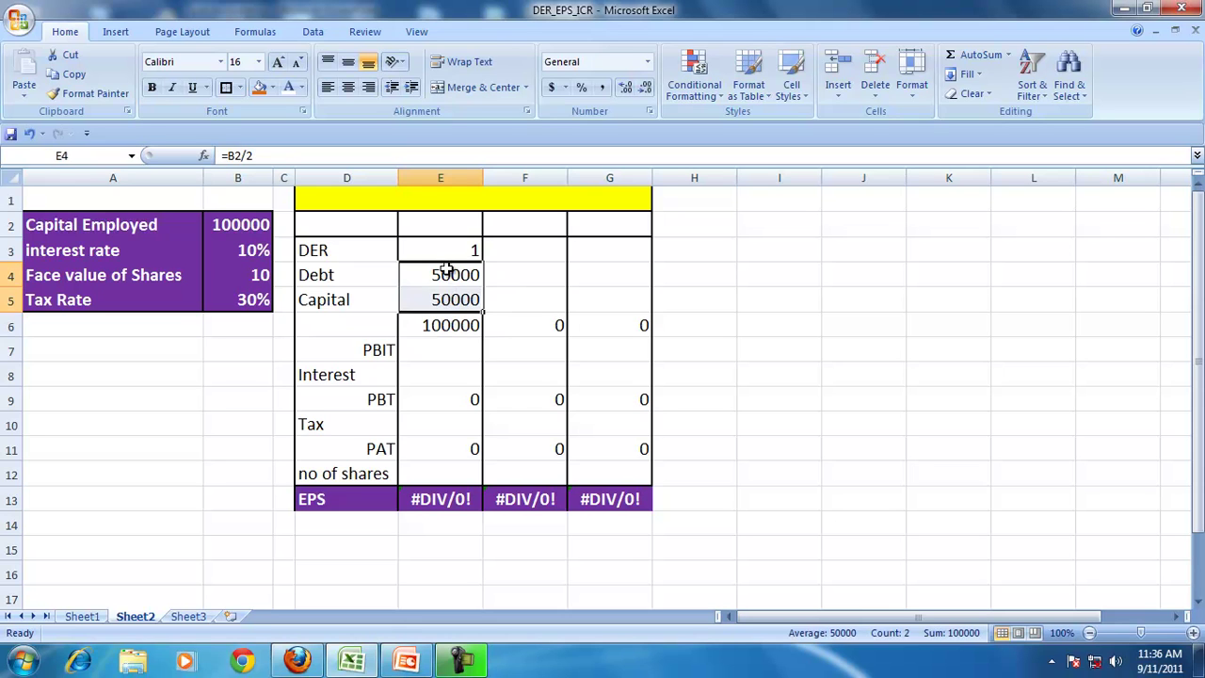
click(450, 303)
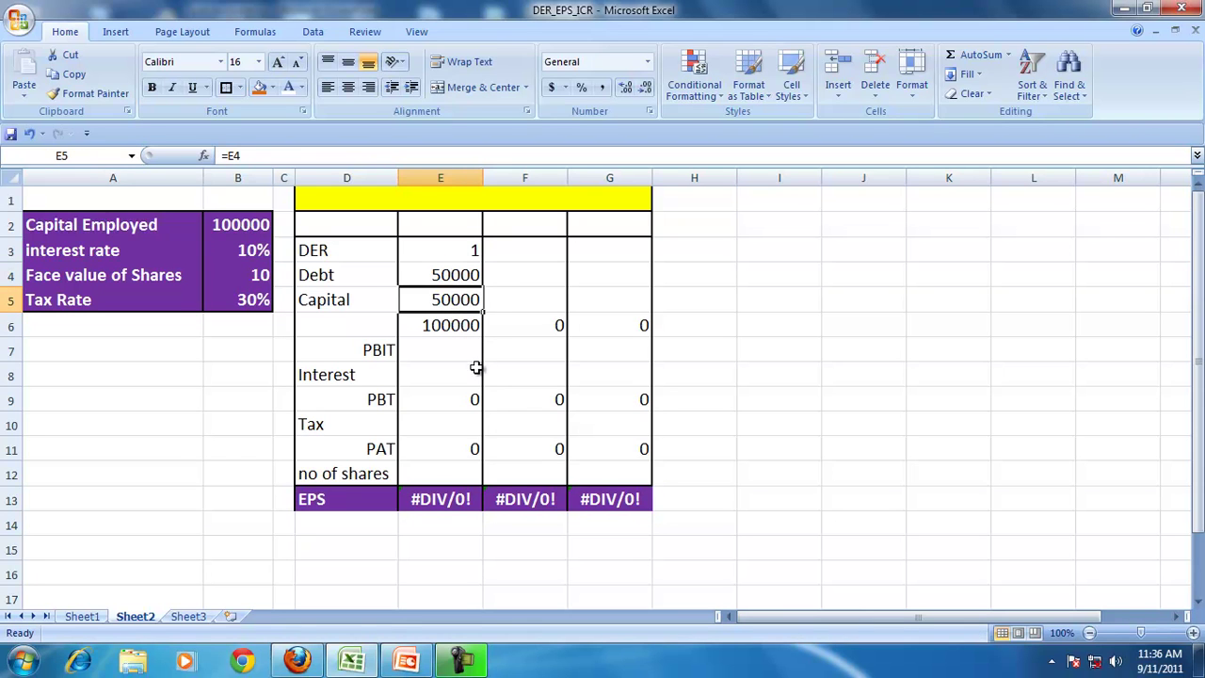
click(462, 353)
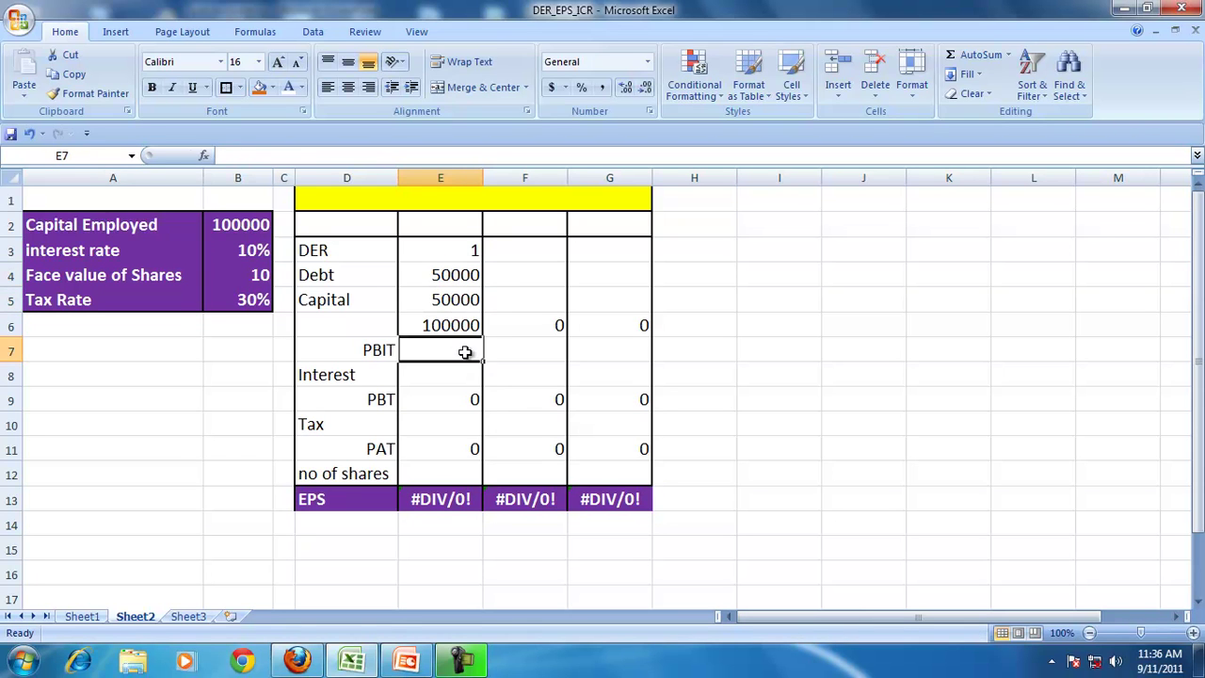
Step: Add a PBIT input of 20 in A6:B6, styled purple like the Tax Rate row
text(=)
key(Escape)
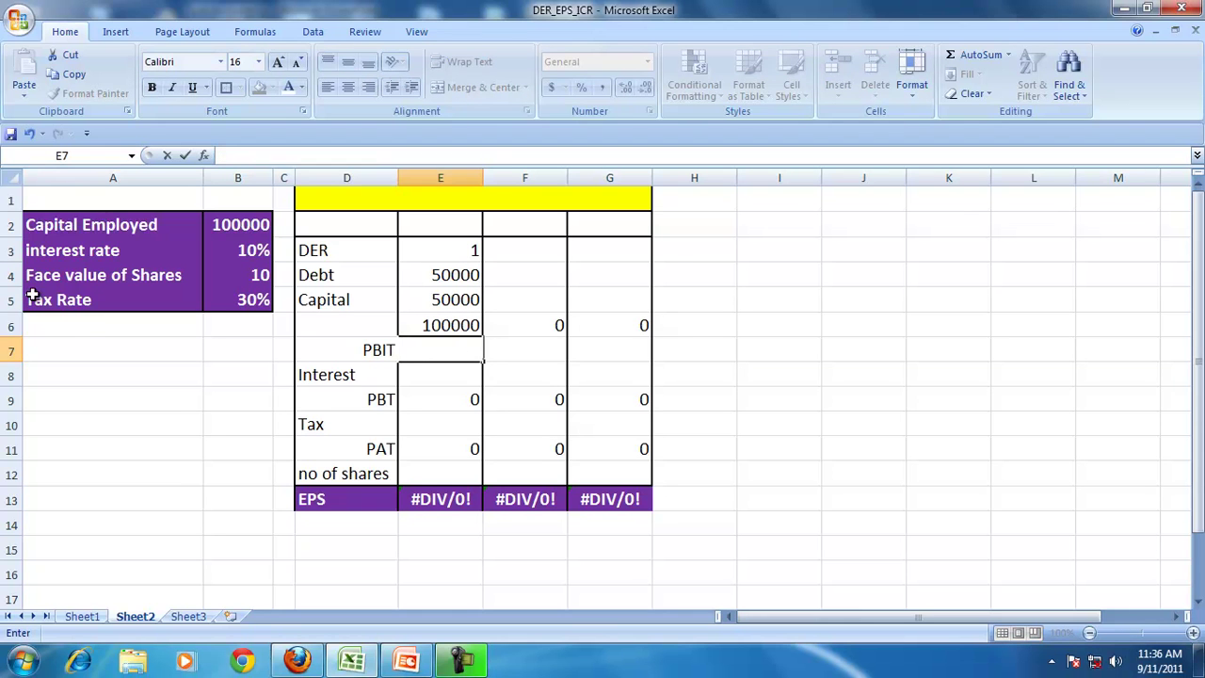
click(77, 325)
text(PB)
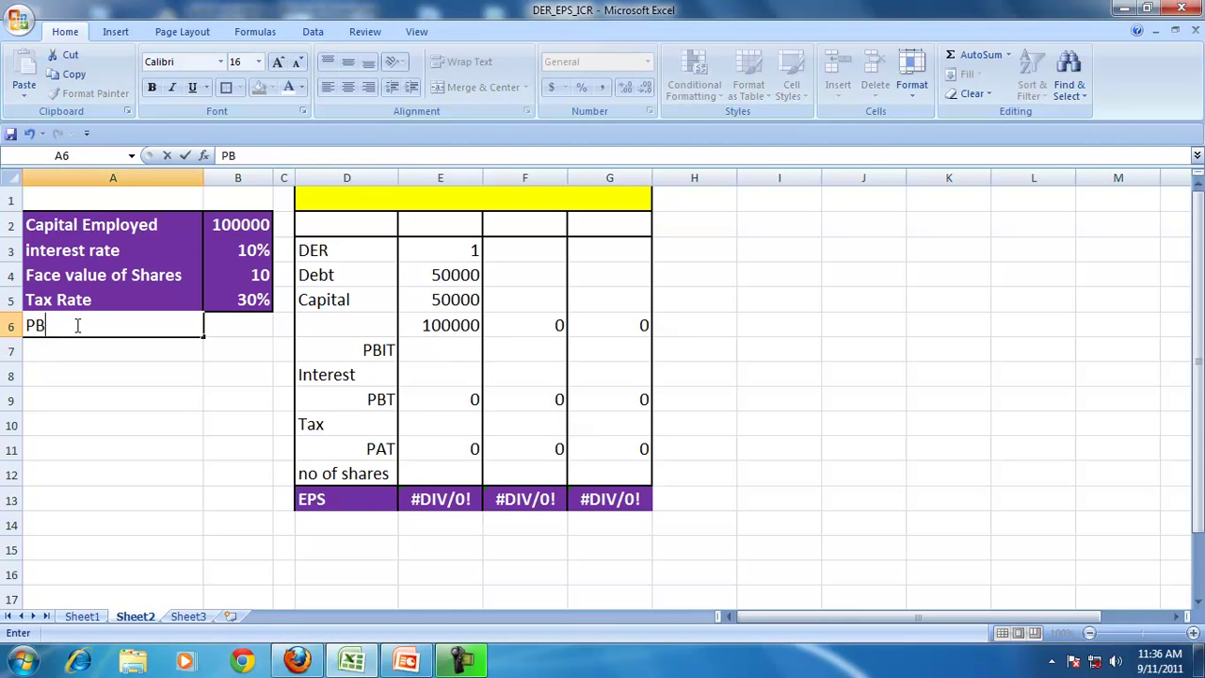
text(IT)
key(Tab)
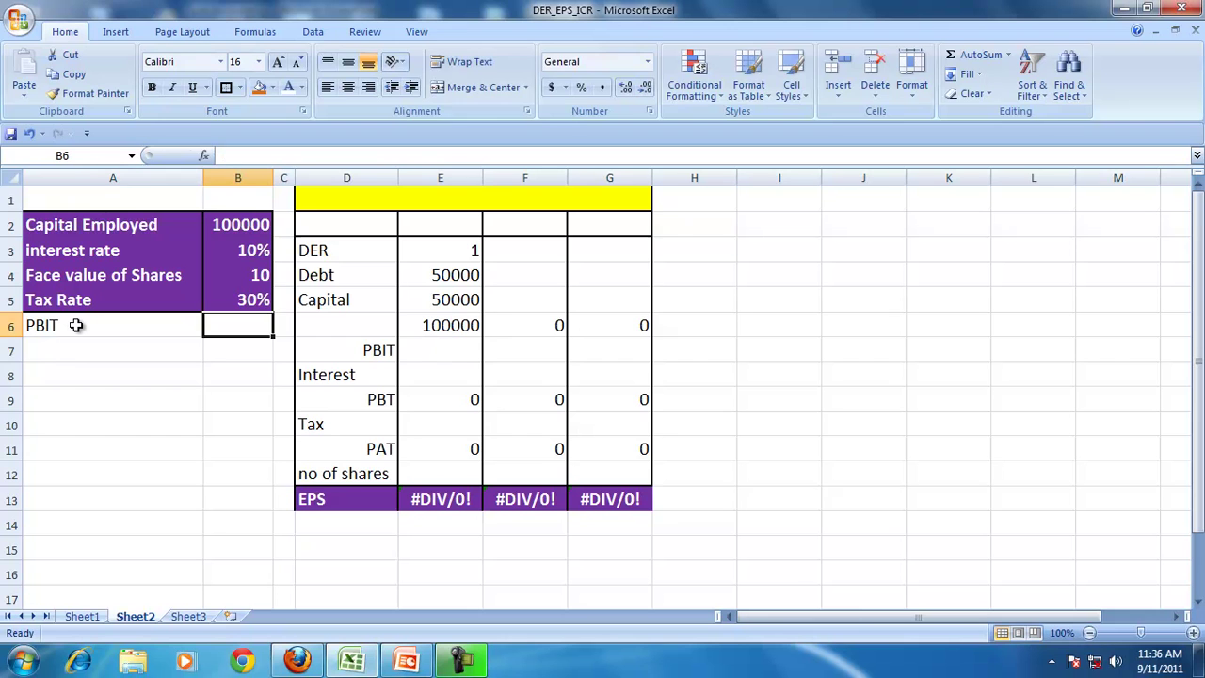
text(20)
key(Return)
click(110, 299)
drag(110, 299, 240, 299)
click(89, 93)
drag(57, 325, 231, 325)
Step: Compute column E's PBIT as =E6*B6 and correct the PBIT rate to 20%, giving 20000
click(465, 351)
text(=)
key(Up)
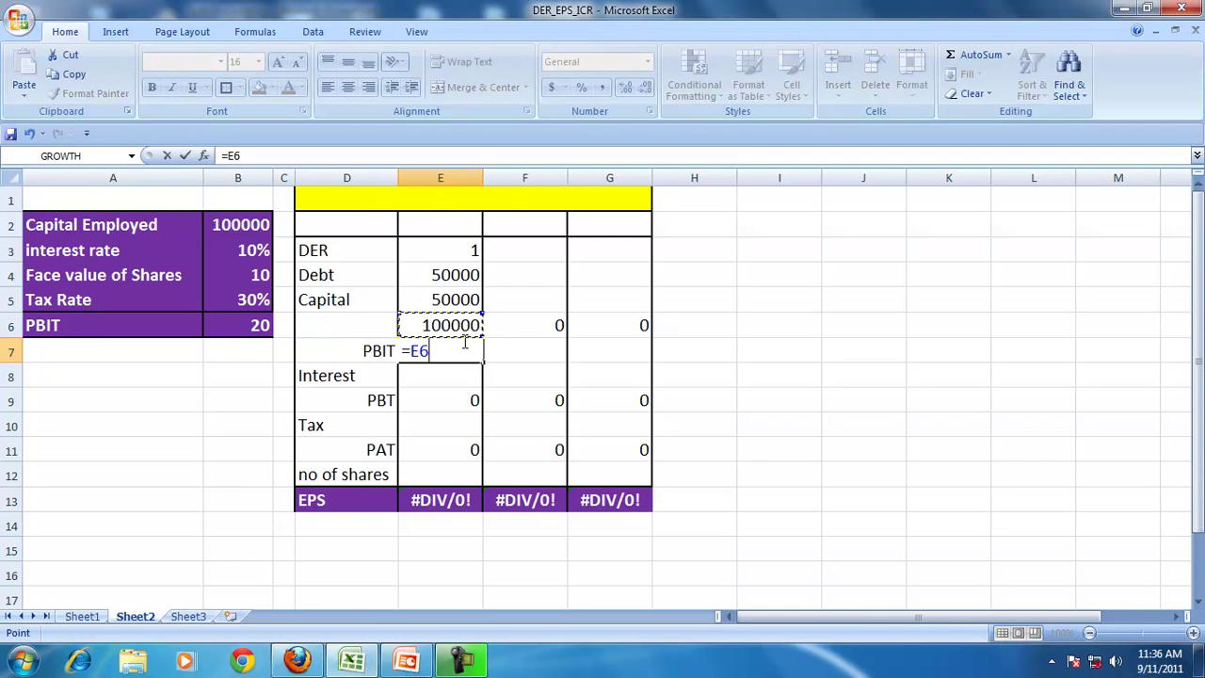
text(*)
click(226, 328)
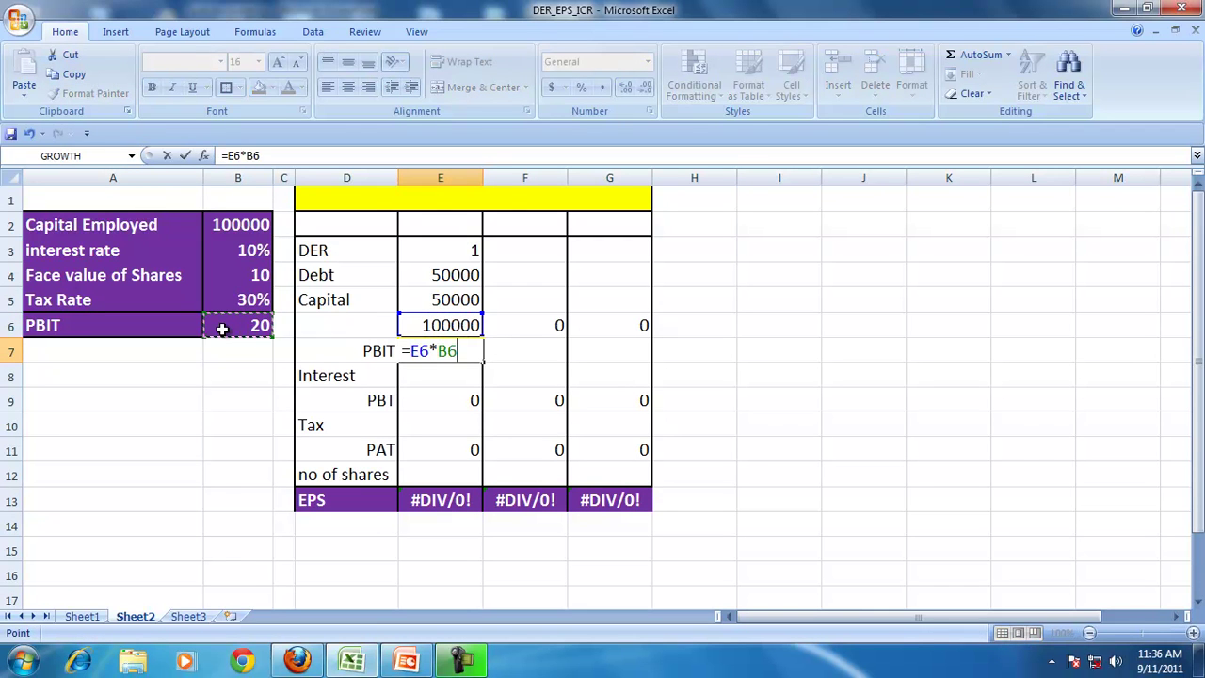
key(Return)
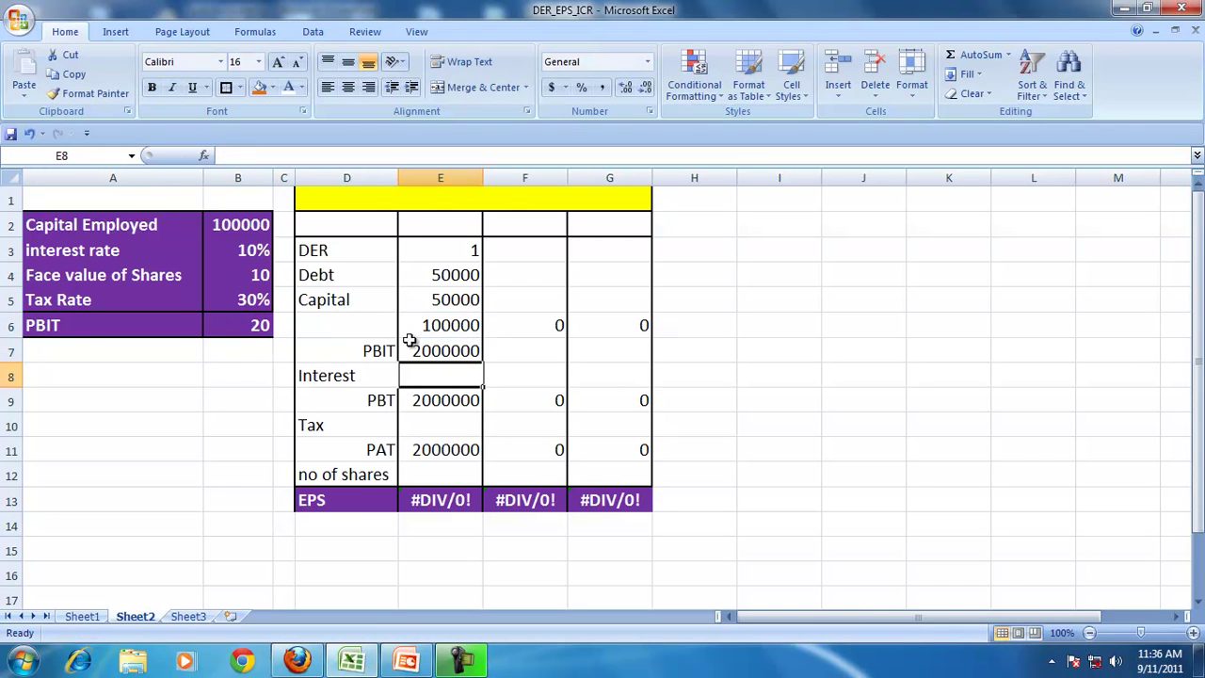
click(451, 346)
click(253, 327)
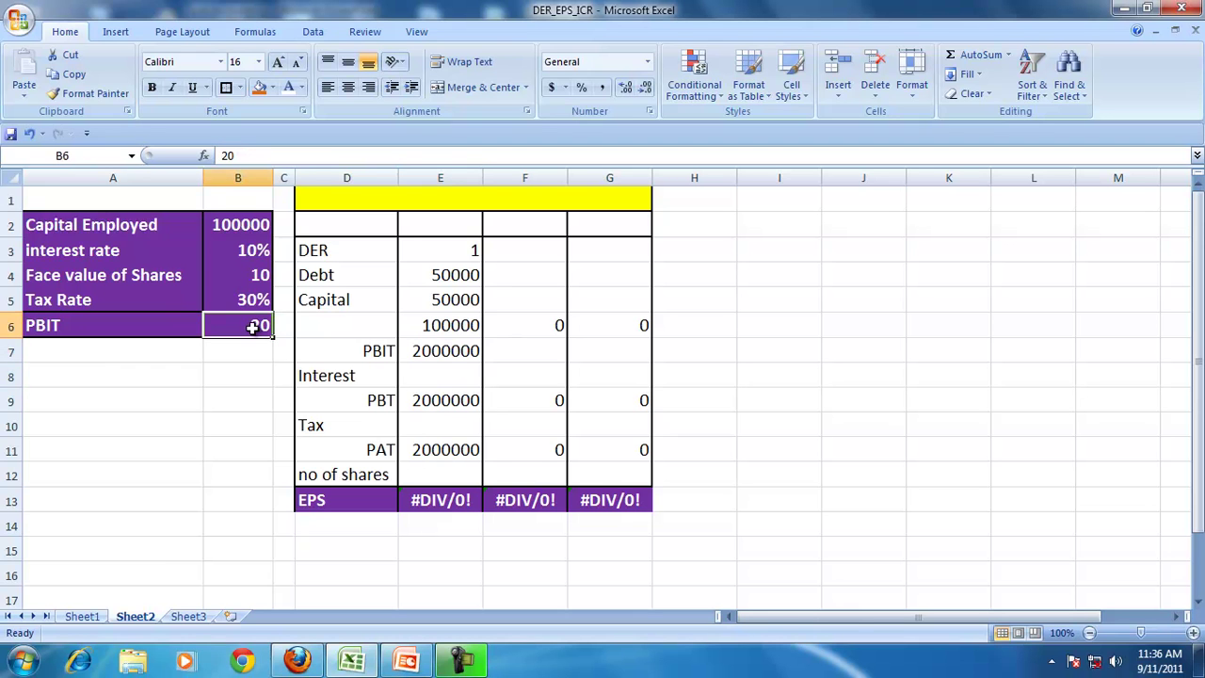
text(20%)
key(Return)
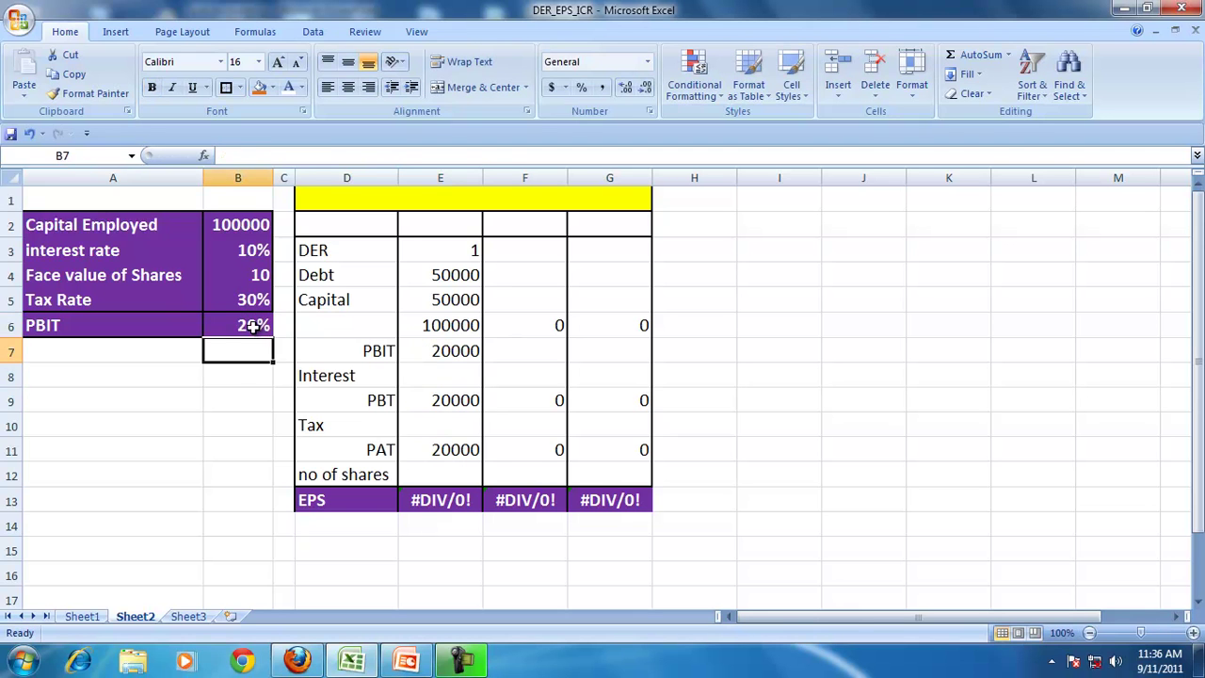
click(459, 371)
Step: Enter the Interest formula =E4*B3 in E8, giving 5000
text(=)
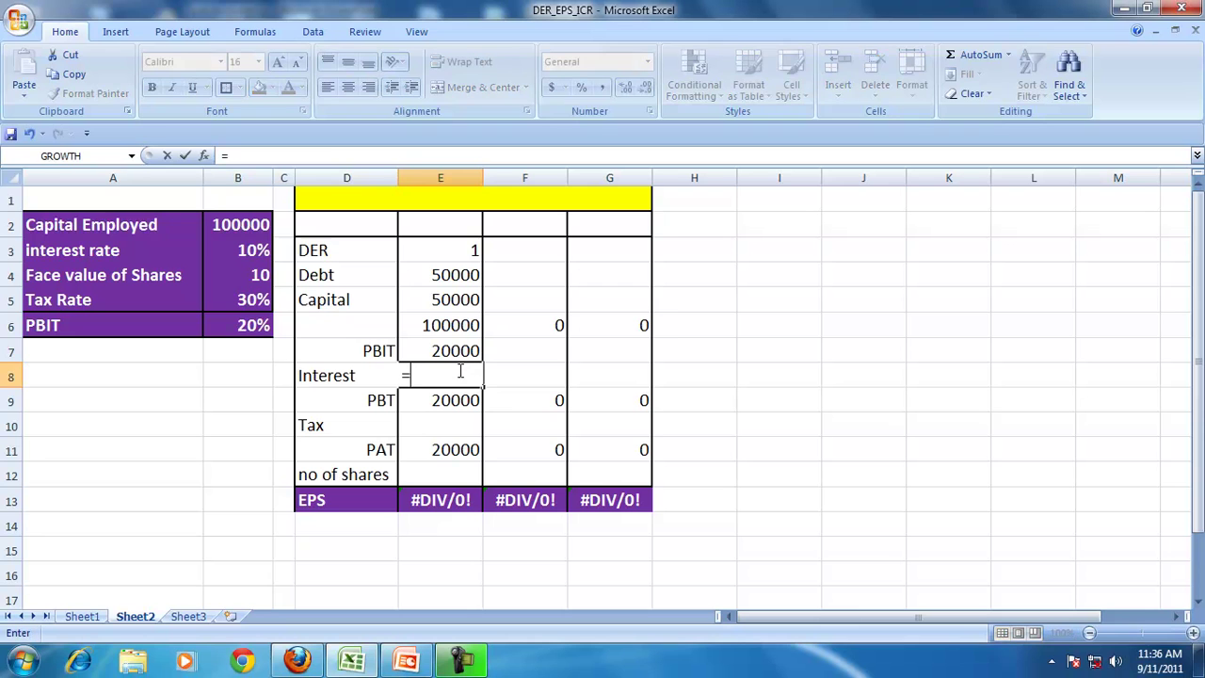
click(436, 274)
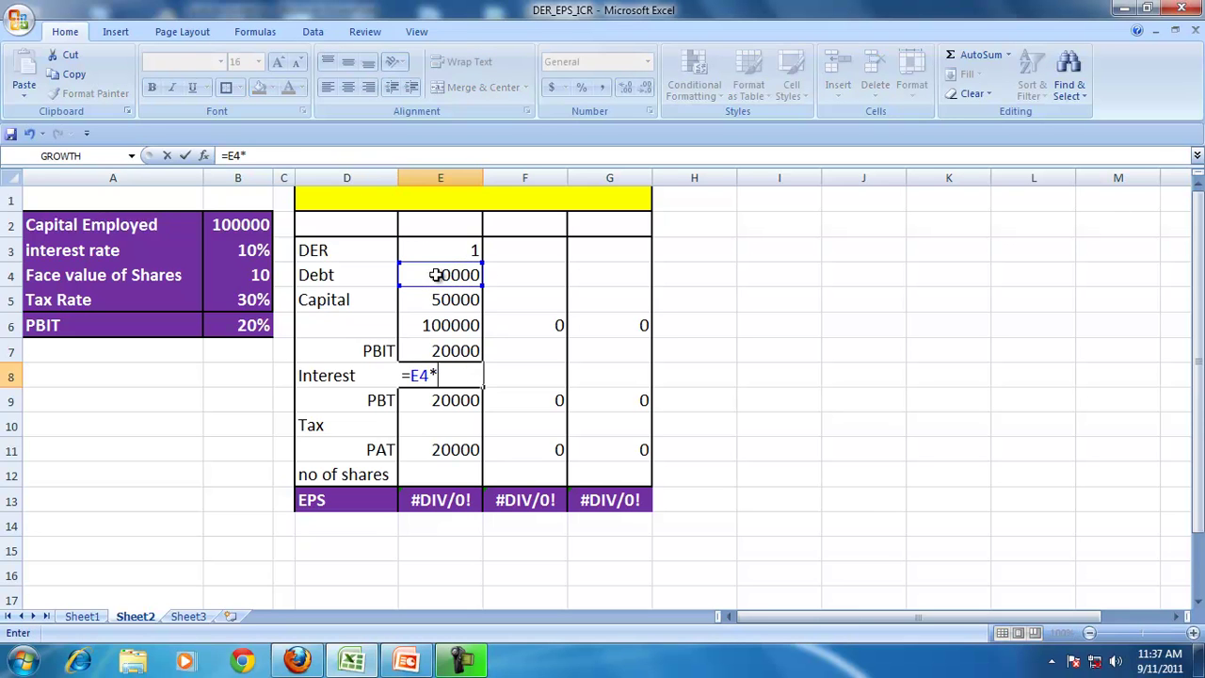
text(*)
click(245, 249)
key(Return)
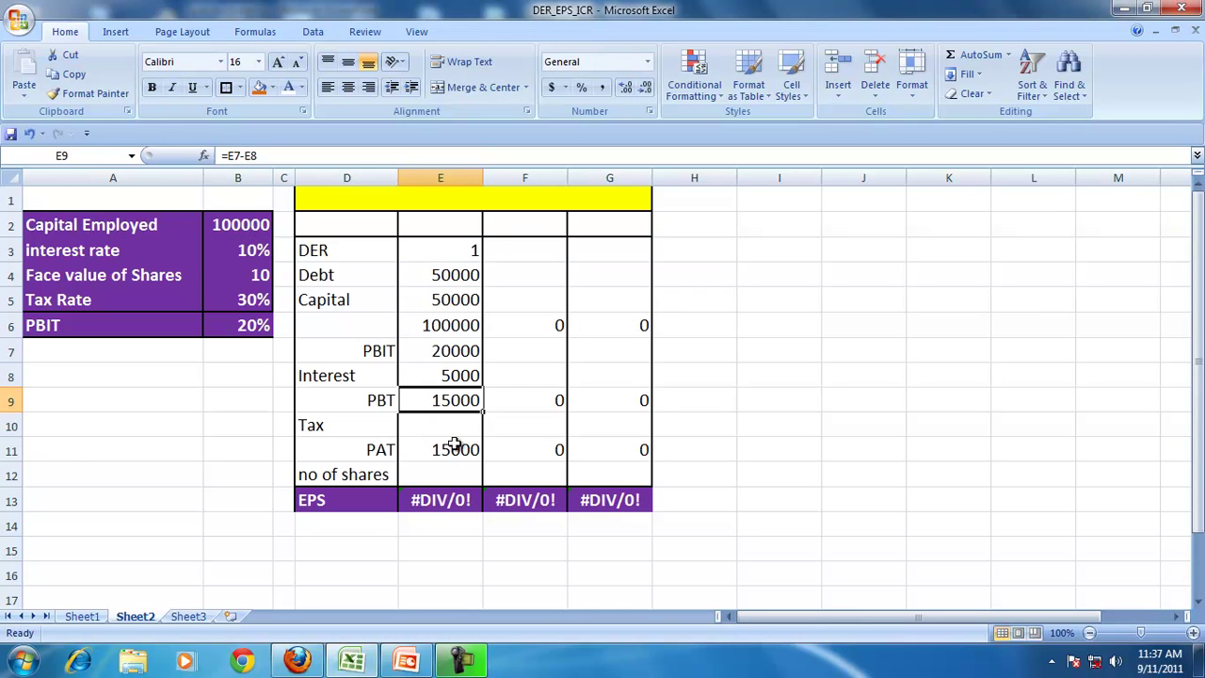
Step: Enter the Tax formula =E9*B5 in E10, giving 4500
click(461, 356)
click(468, 375)
click(456, 417)
text(=)
key(Up)
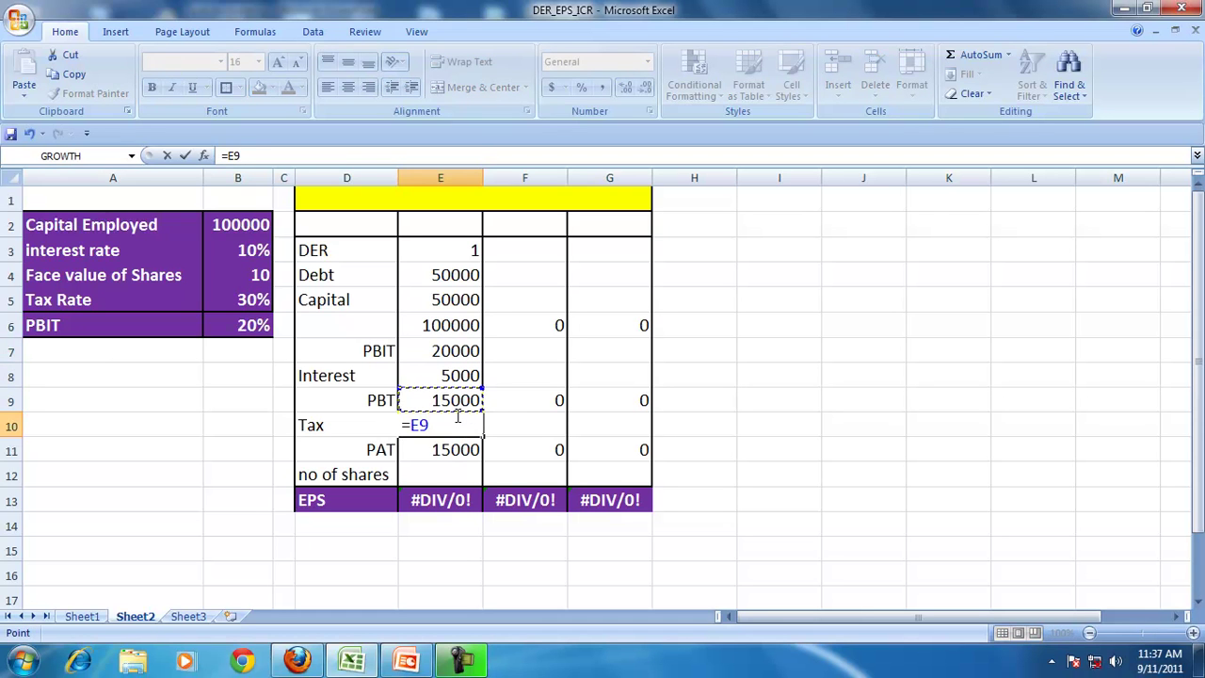
text(*)
click(226, 300)
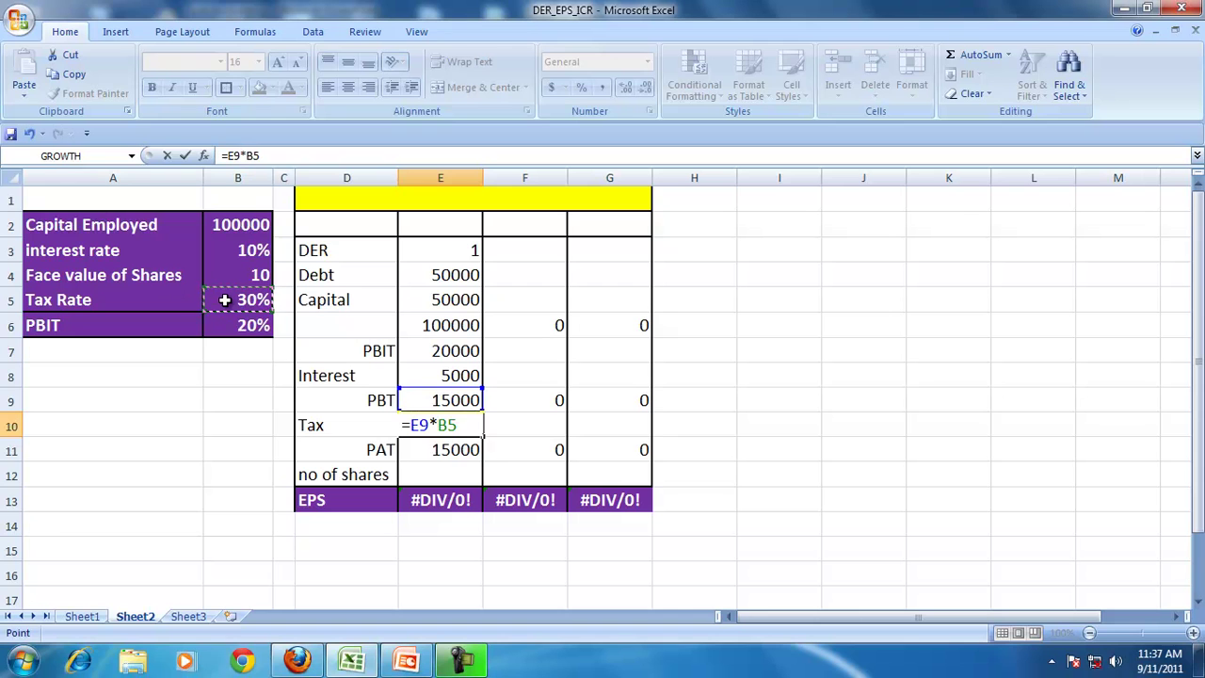
key(Return)
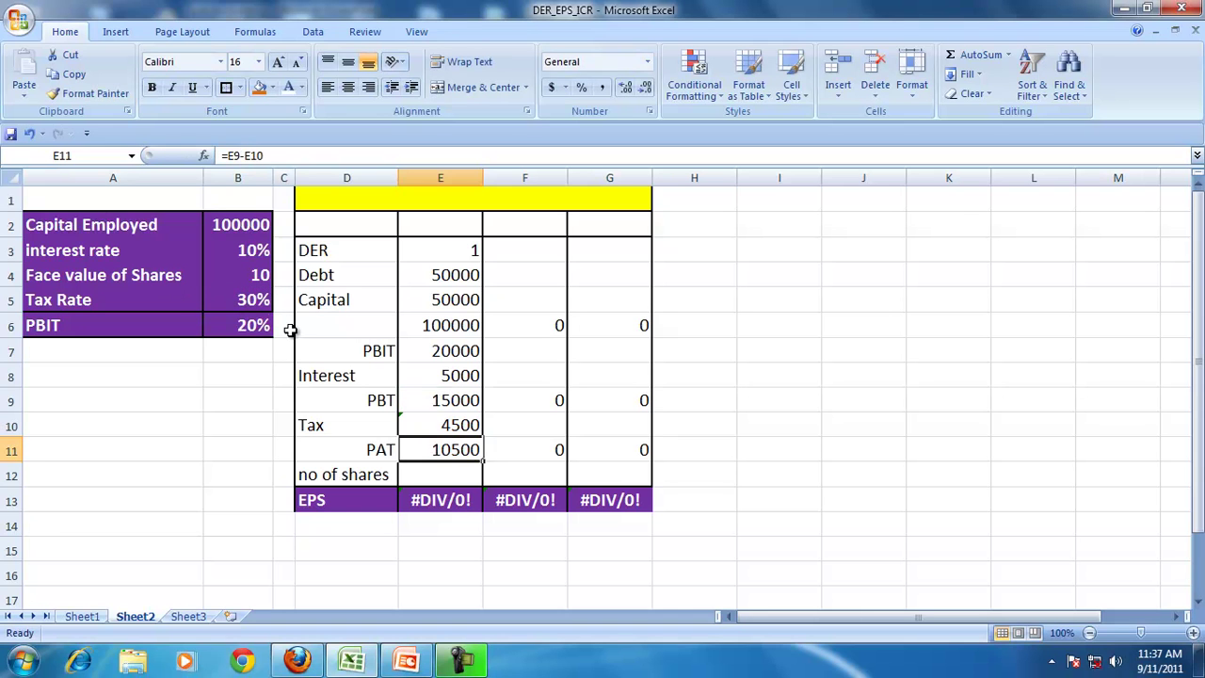
Step: Compute 5000 shares as =E5/10 in E12 and enlarge the 2.1 EPS font two sizes
key(Down)
text(=)
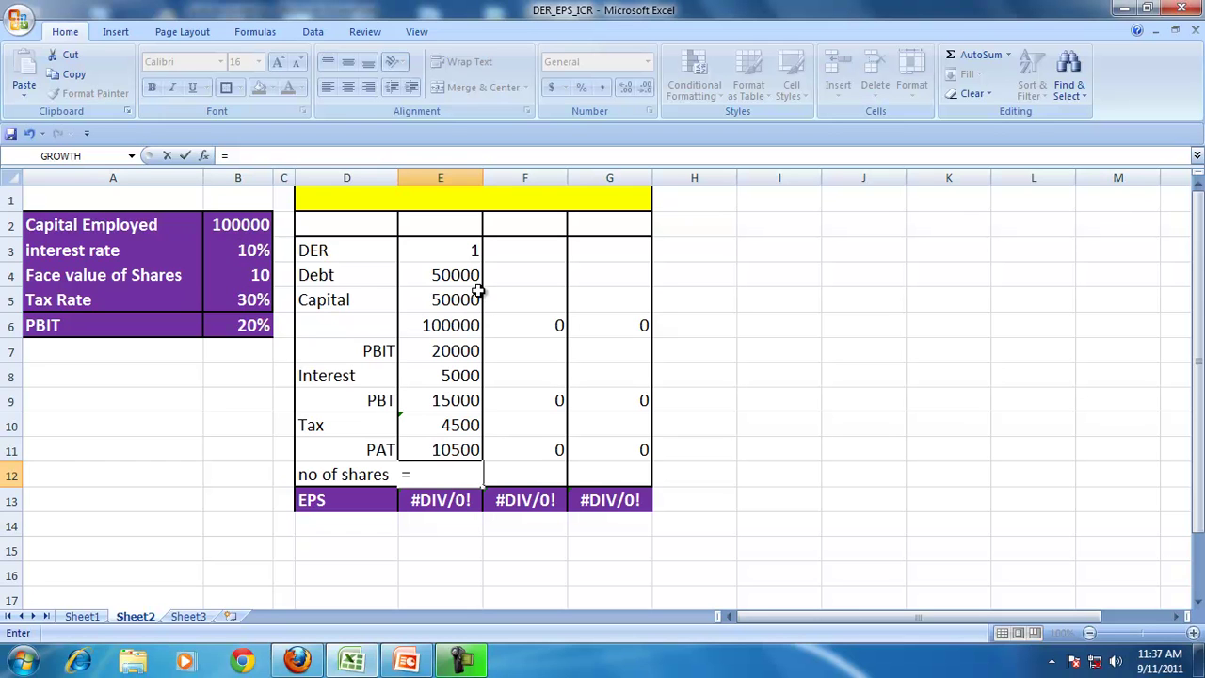
click(452, 300)
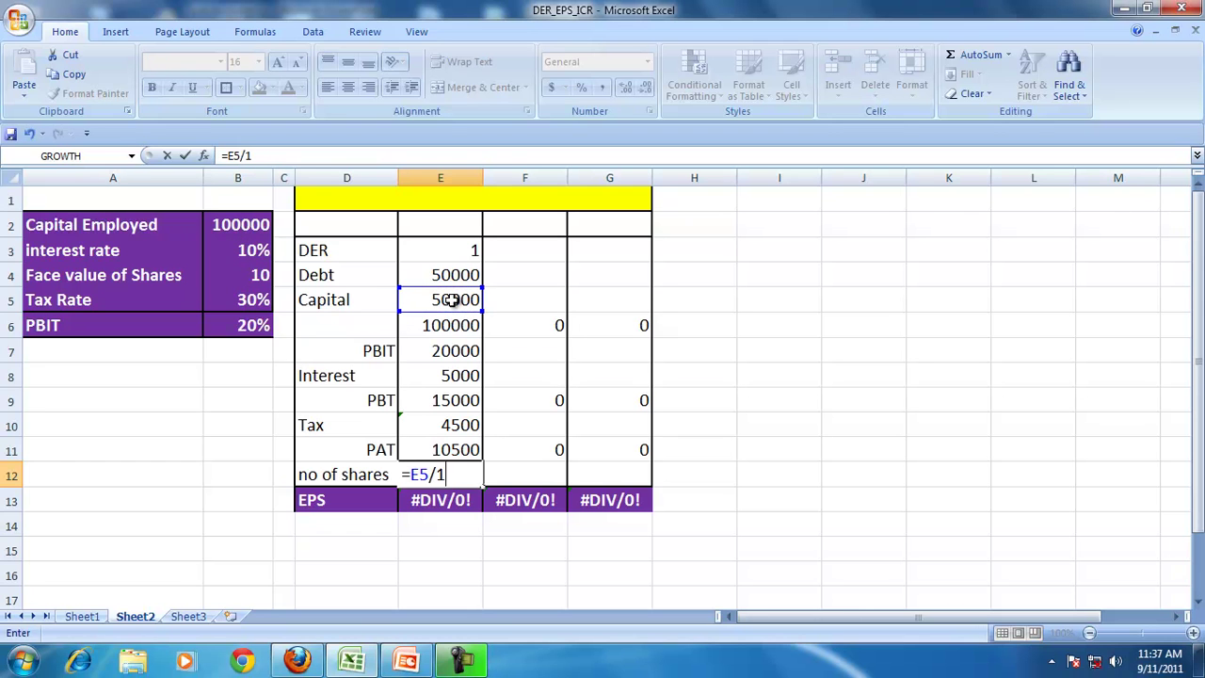
key(Return)
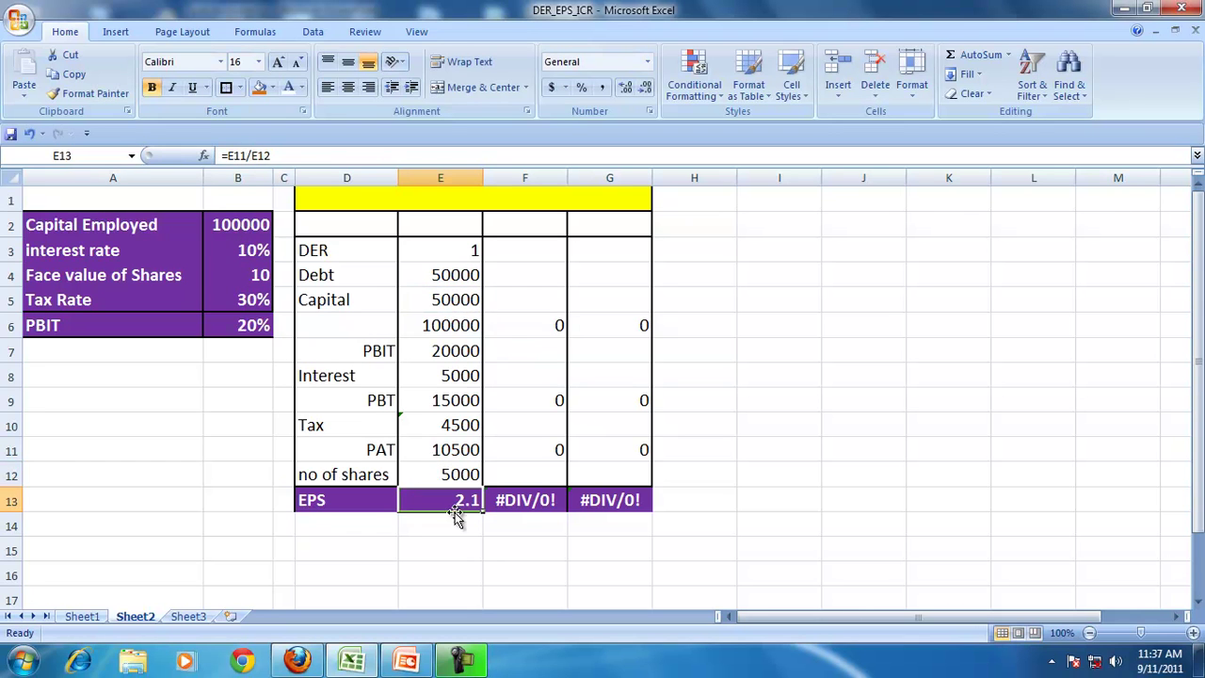
click(278, 62)
click(279, 62)
click(840, 412)
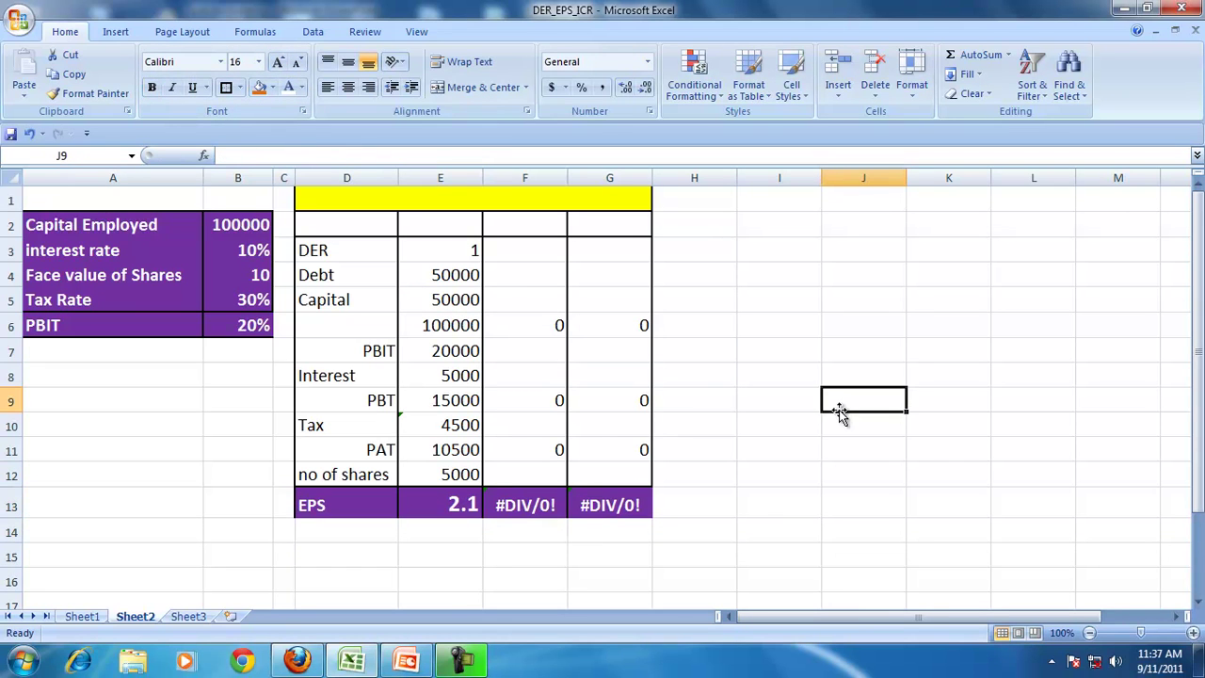
Step: Enter DER 3, Debt 75000 and Capital 25000 in F3:F5
click(544, 244)
text(3)
key(Return)
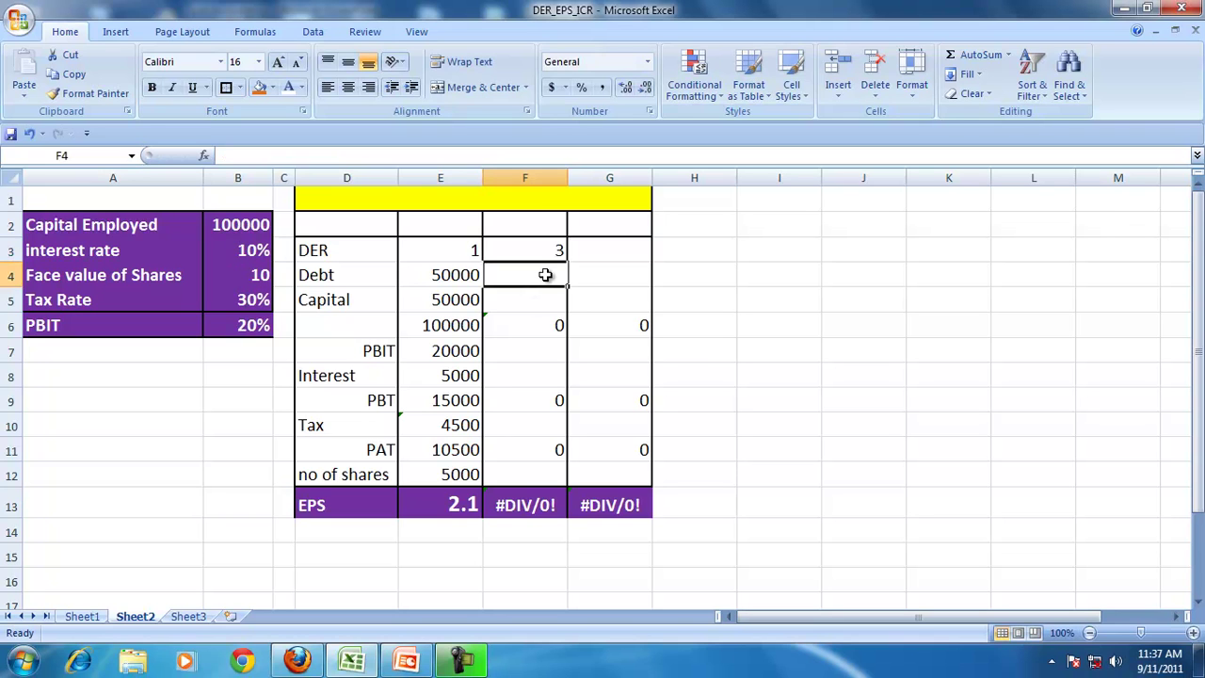
text(7)
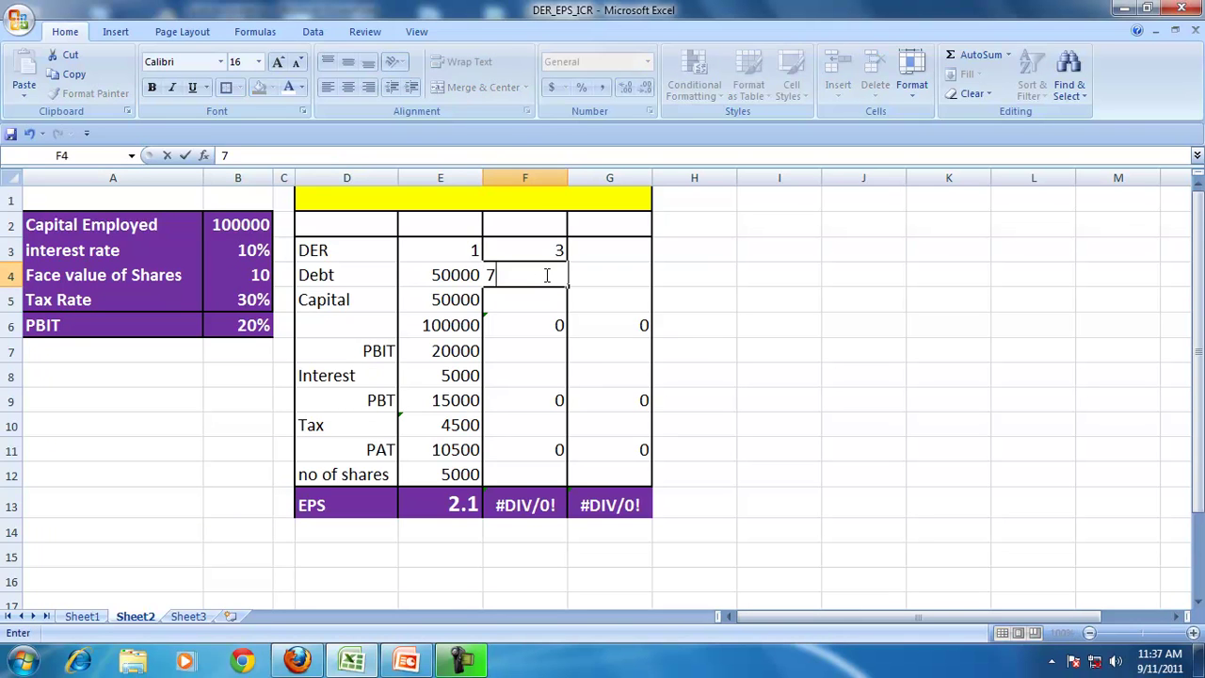
text(5000)
key(Return)
text(2500)
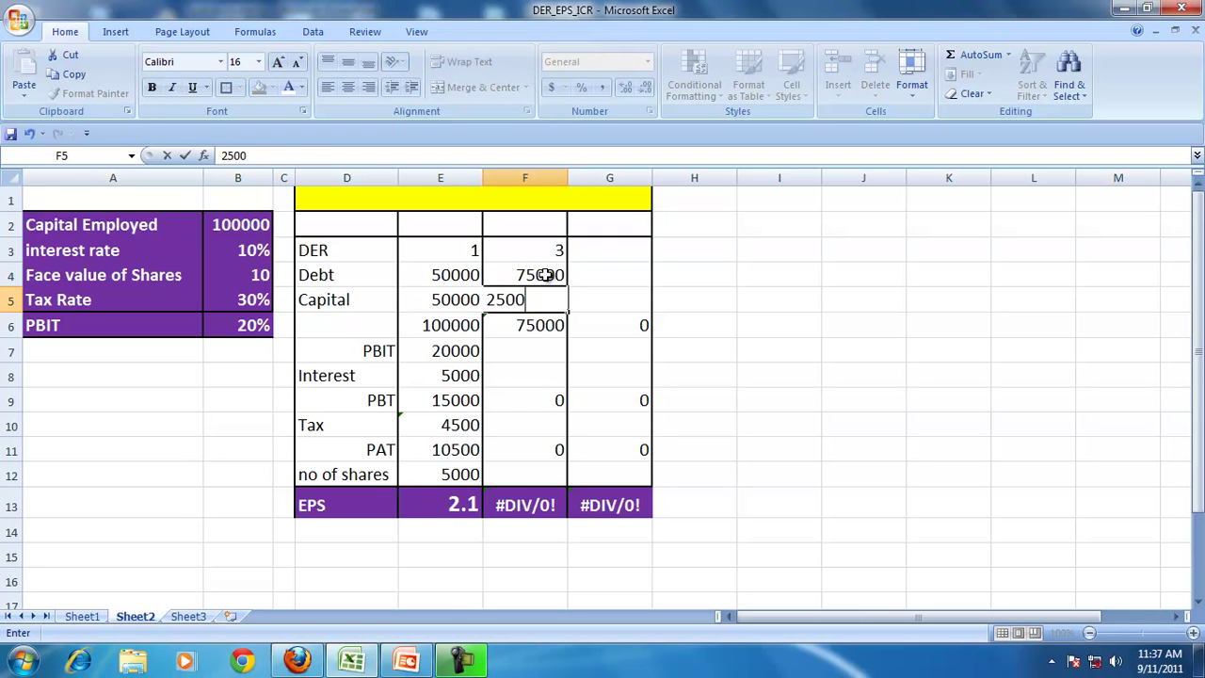
text(0)
key(Return)
Step: Fill the E6:G6 totals row orange and enlarge its font
drag(448, 324, 596, 324)
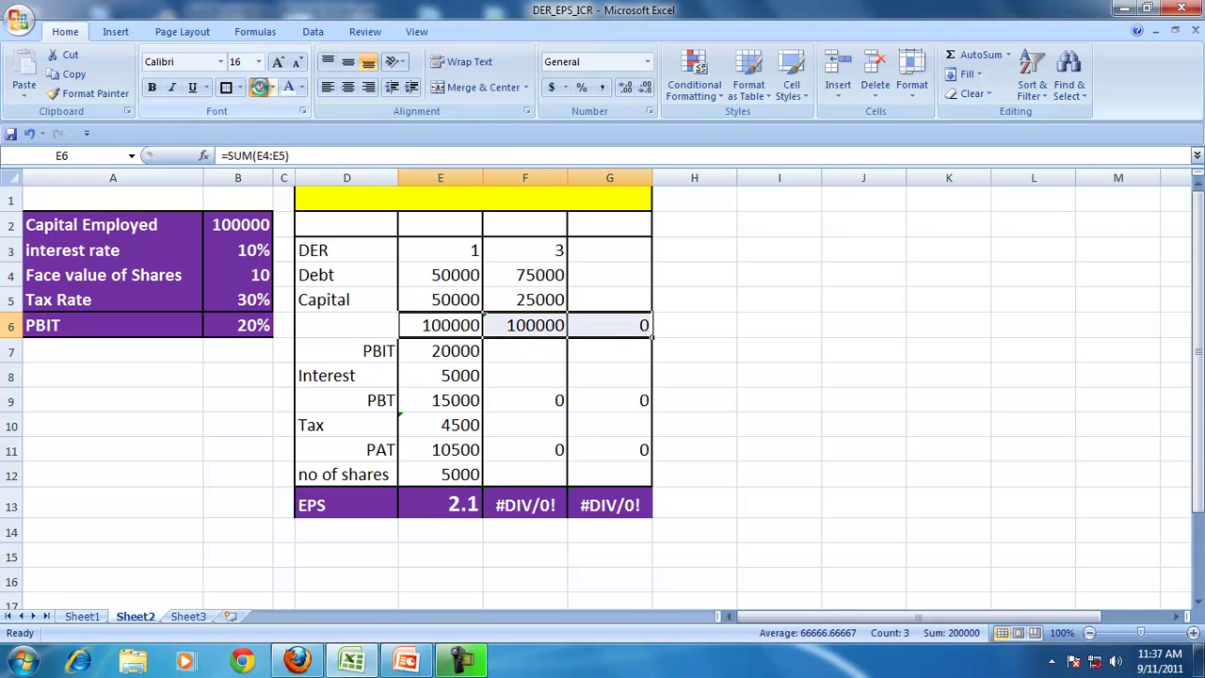
click(260, 87)
click(852, 426)
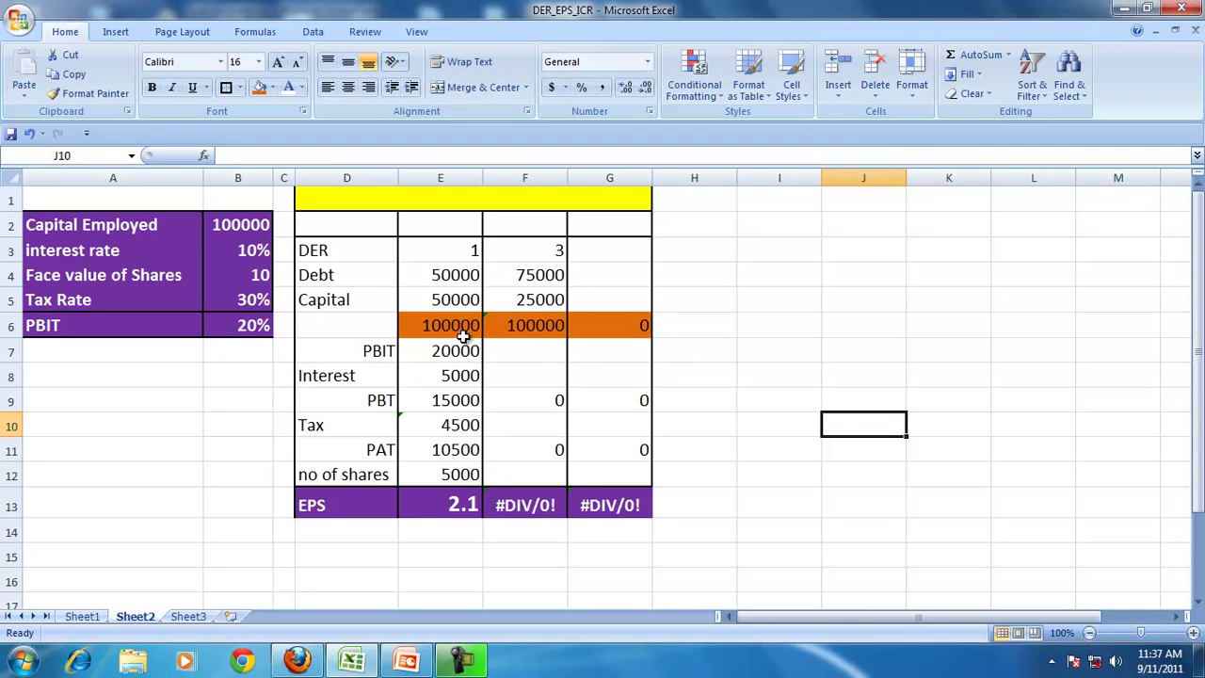
click(331, 274)
click(332, 301)
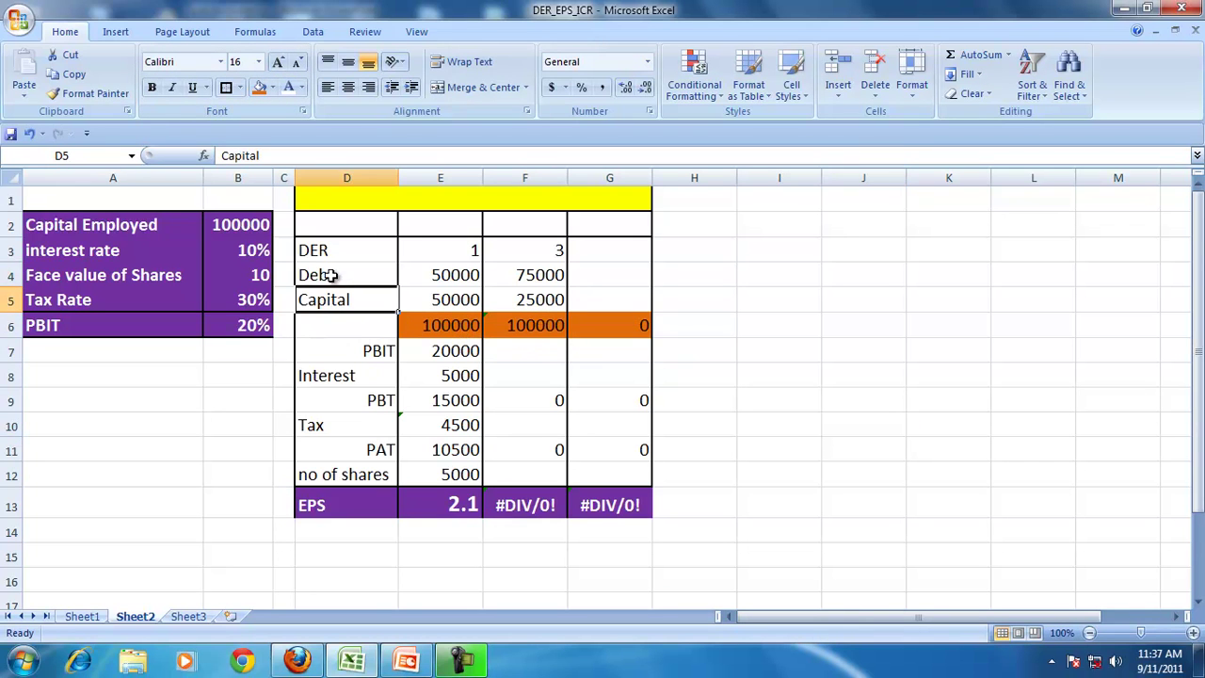
drag(446, 337, 605, 327)
click(278, 63)
Step: Bold the totals row and set F7's PBIT formula to =F6*.2, giving 20000
click(152, 86)
click(783, 408)
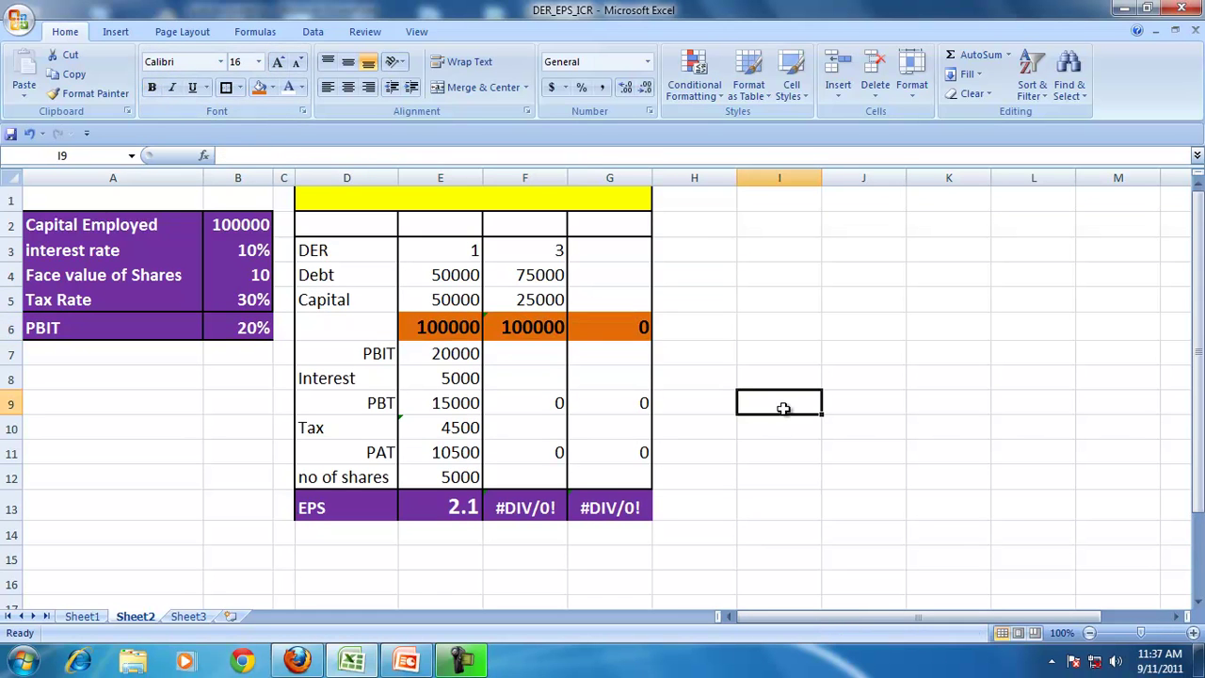
click(541, 356)
click(479, 352)
drag(484, 368, 537, 361)
click(535, 352)
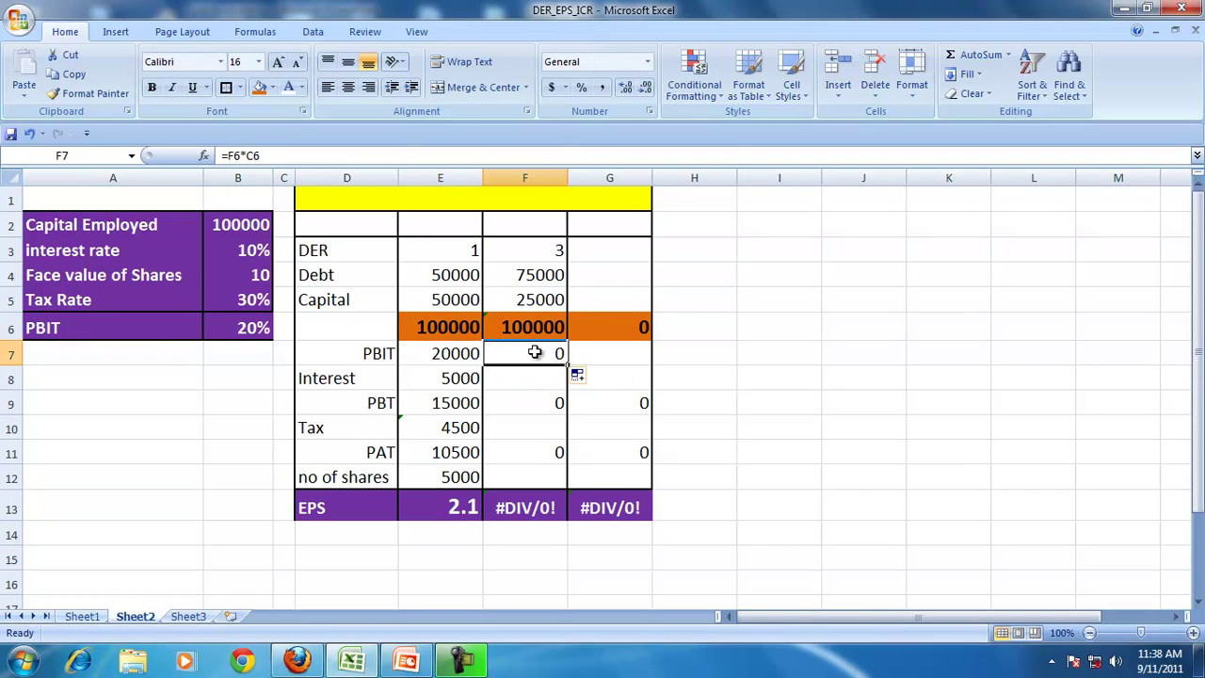
text(=)
key(Up)
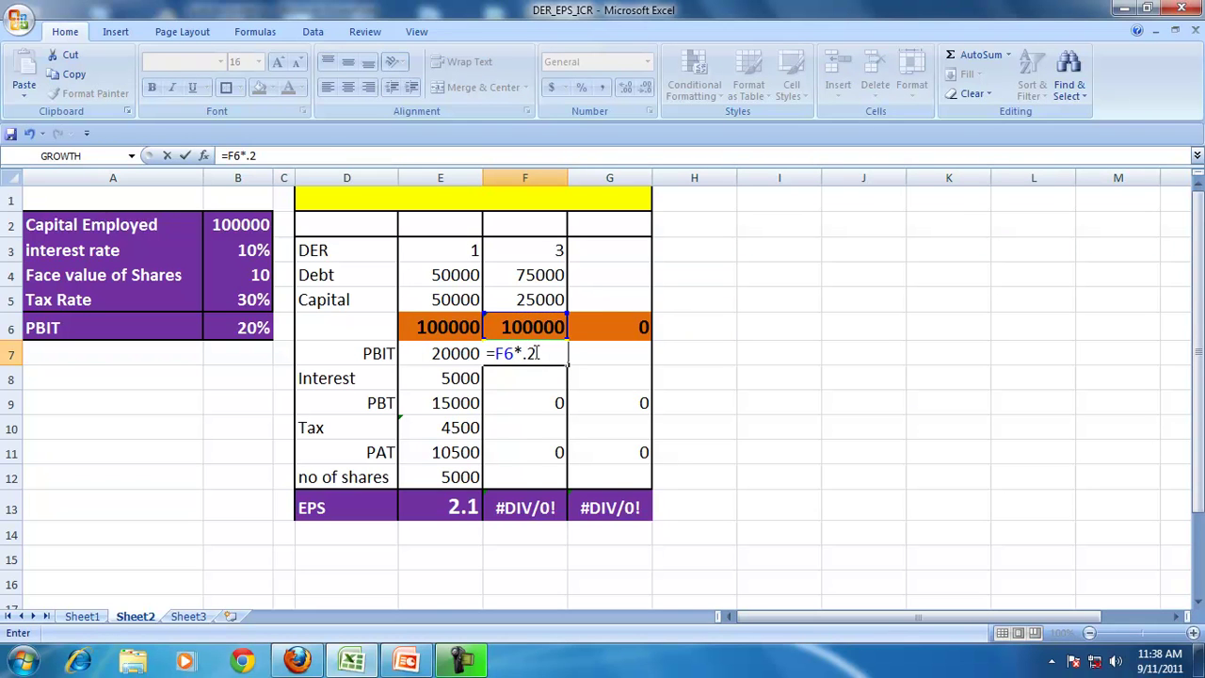
key(Return)
Step: Enter interest =F4*.10 (7500) and tax =F9*.30 (3750) in column F
text(=)
key(Up)
key(Up)
key(Up)
key(Up)
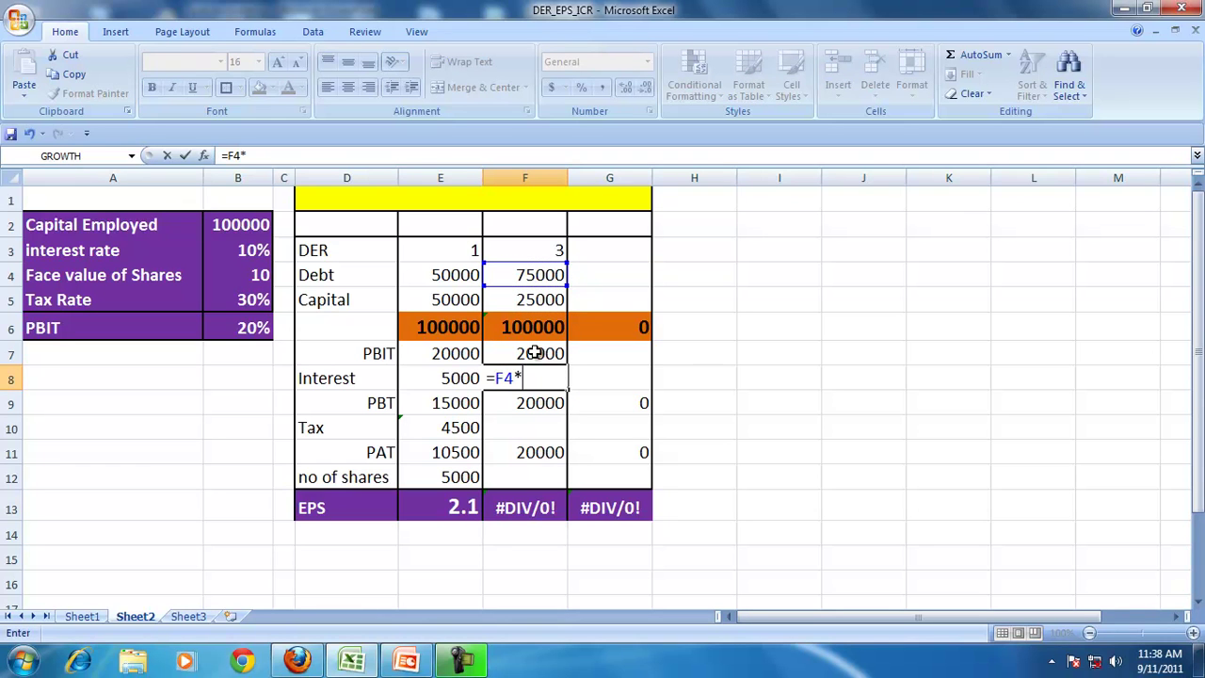
key(Return)
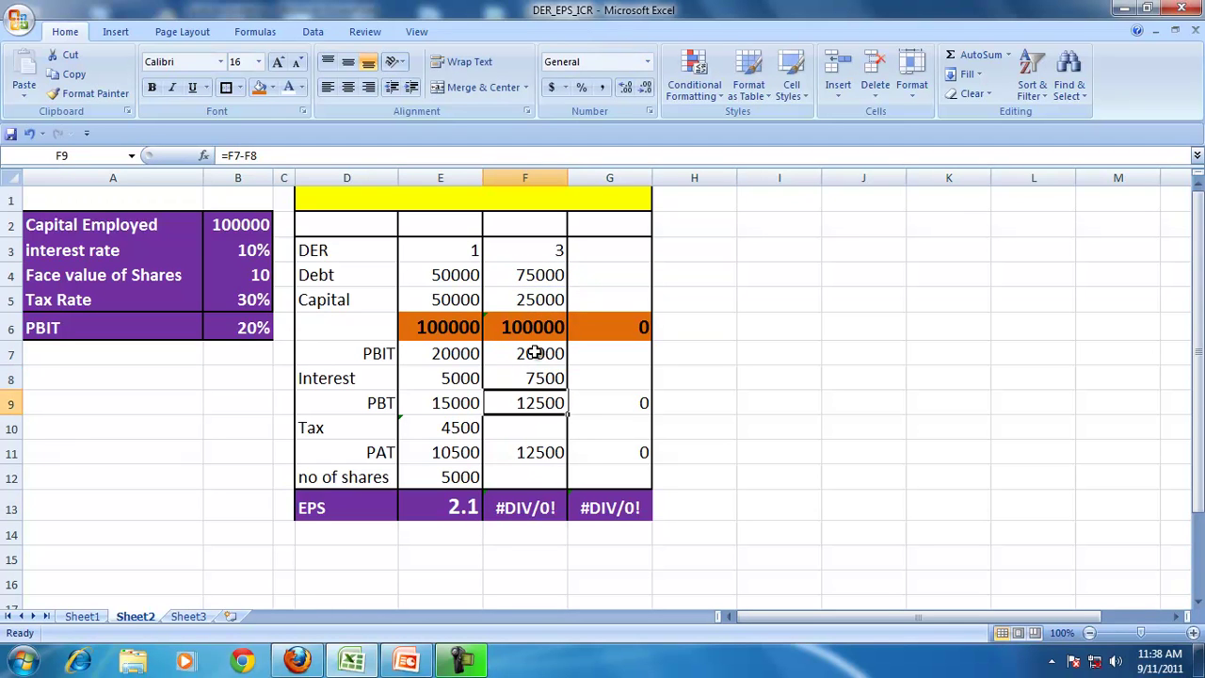
key(Down)
text(=)
key(Up)
text(*)
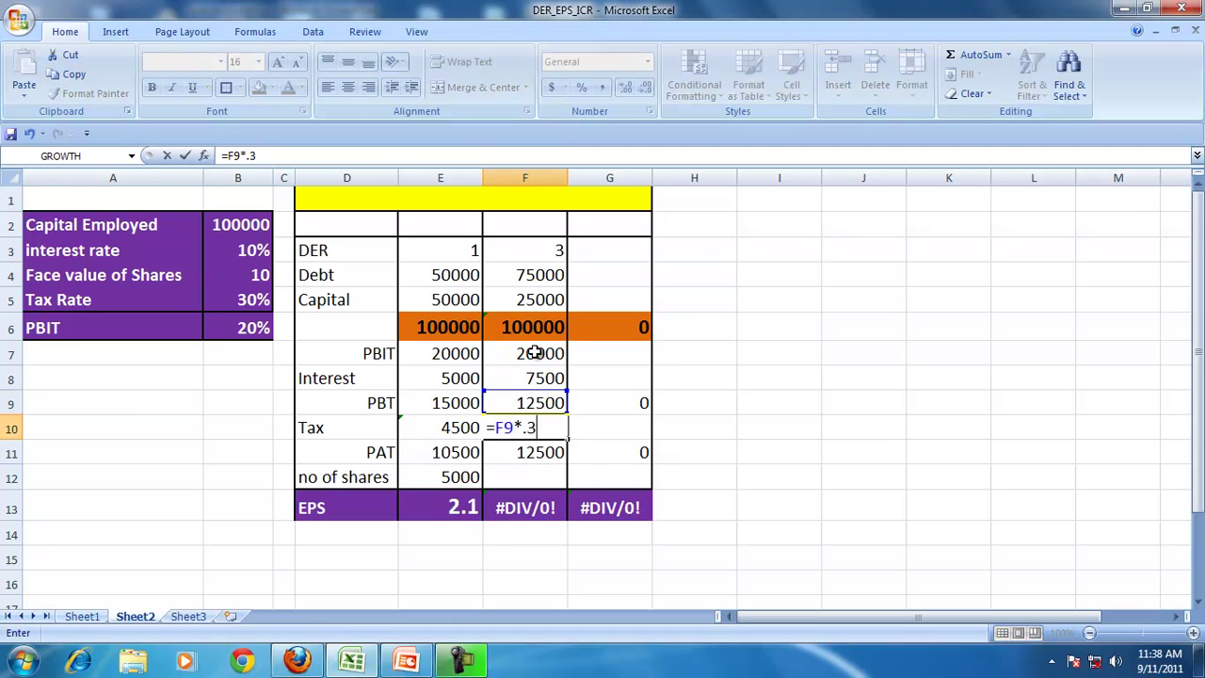
key(Return)
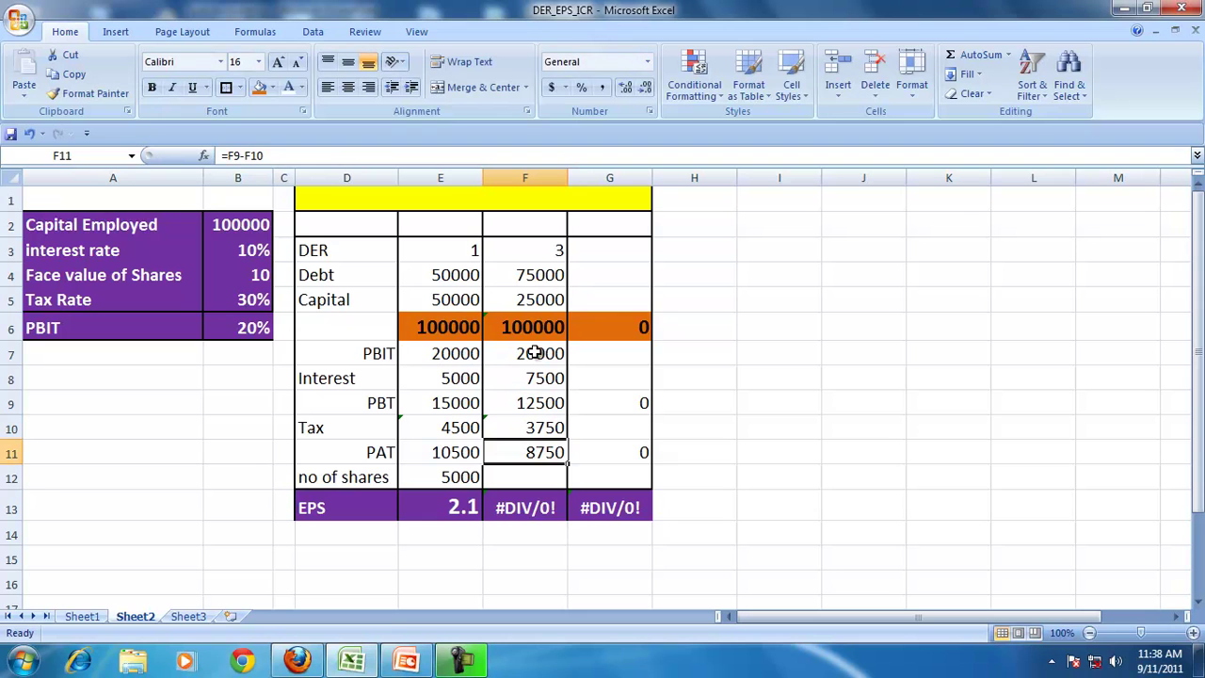
Step: Copy the shares formula from E12 into F12, giving 2500 shares and EPS 3.5
key(Down)
text(=)
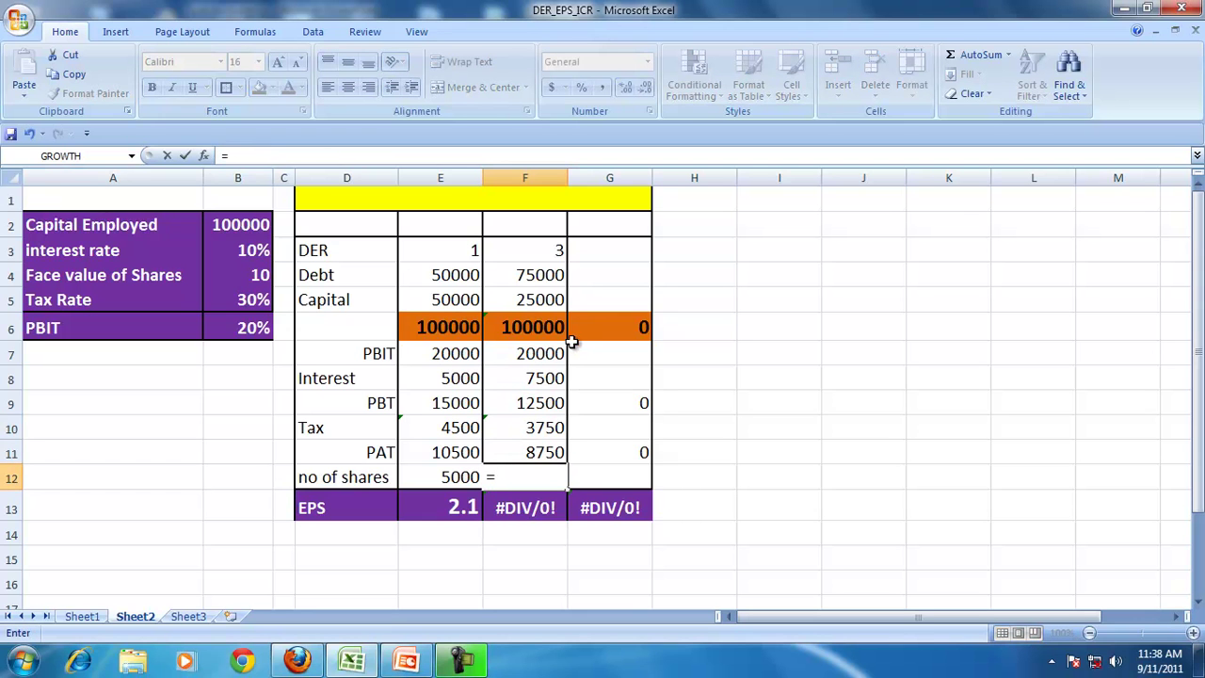
key(Escape)
click(452, 476)
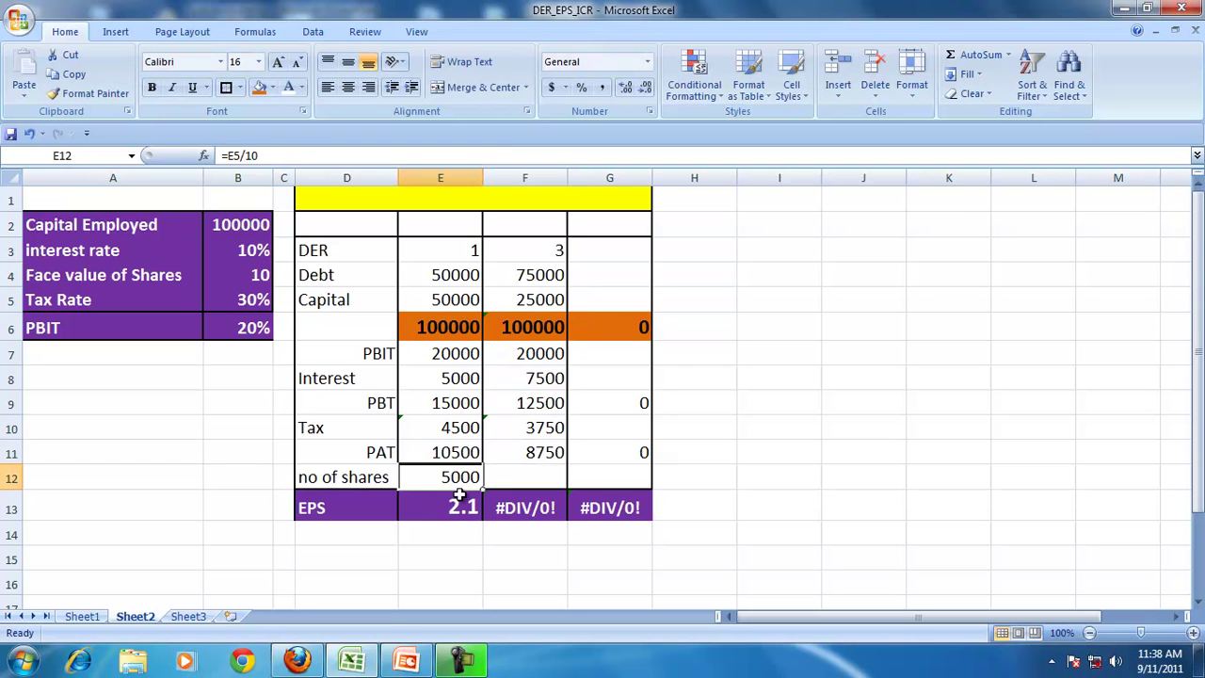
drag(483, 491, 546, 485)
click(519, 513)
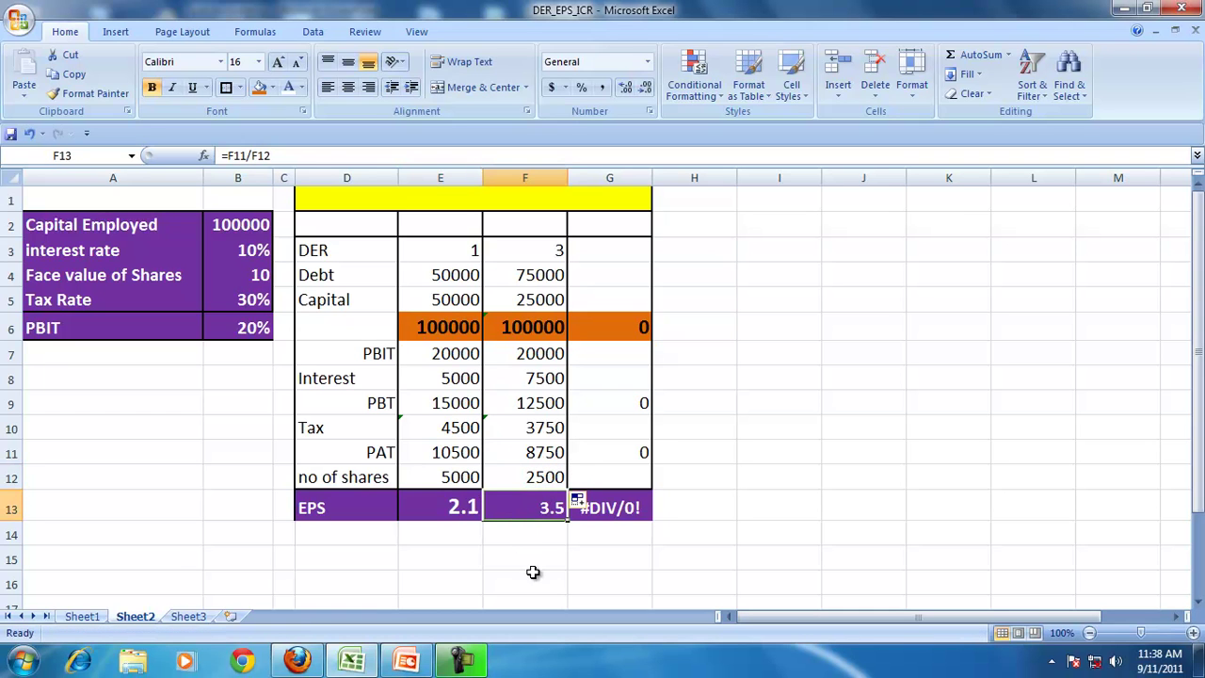
Step: Format Paint E13's enlarged EPS formatting onto F13:G13
click(838, 455)
click(453, 508)
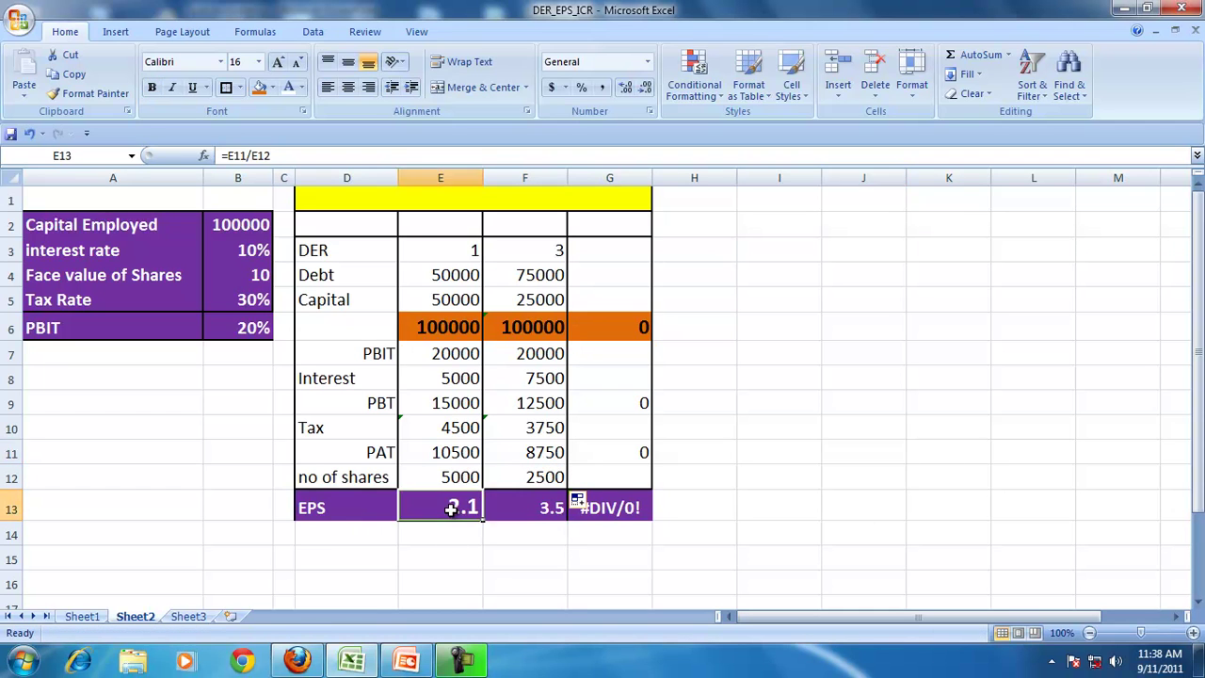
click(95, 94)
drag(542, 508, 645, 508)
click(855, 496)
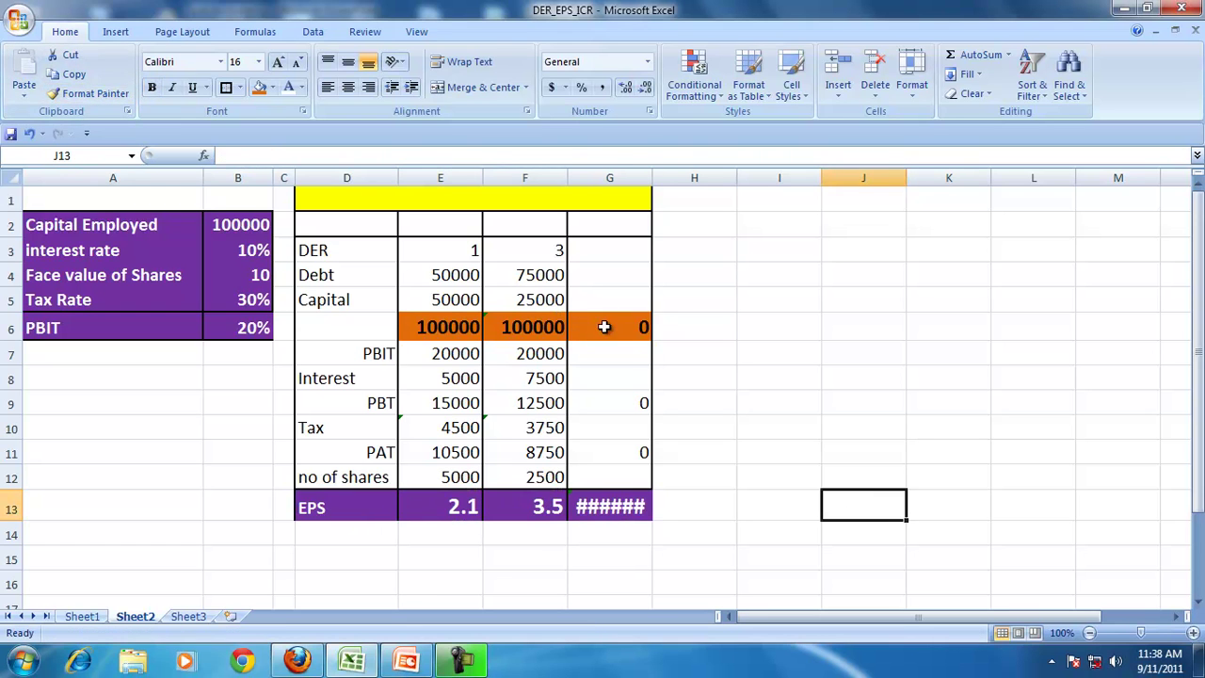
click(586, 257)
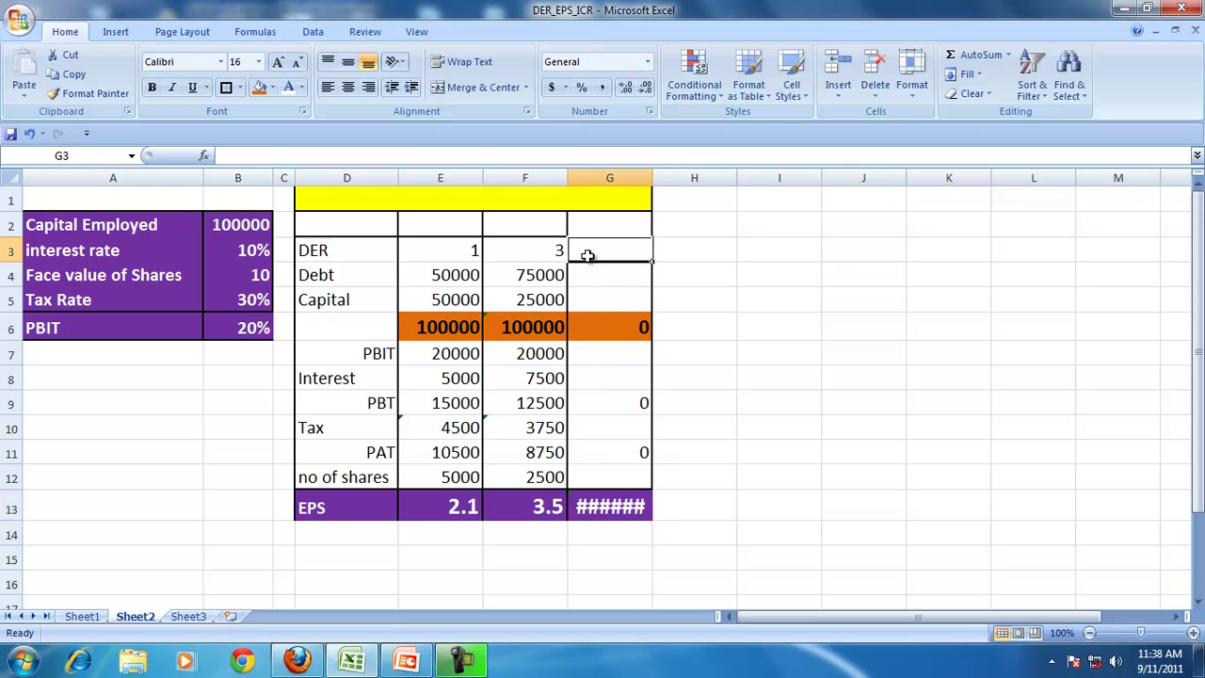
Step: Enter DER 4, Debt 80000 and Capital 20000 in G3:G5
text(4)
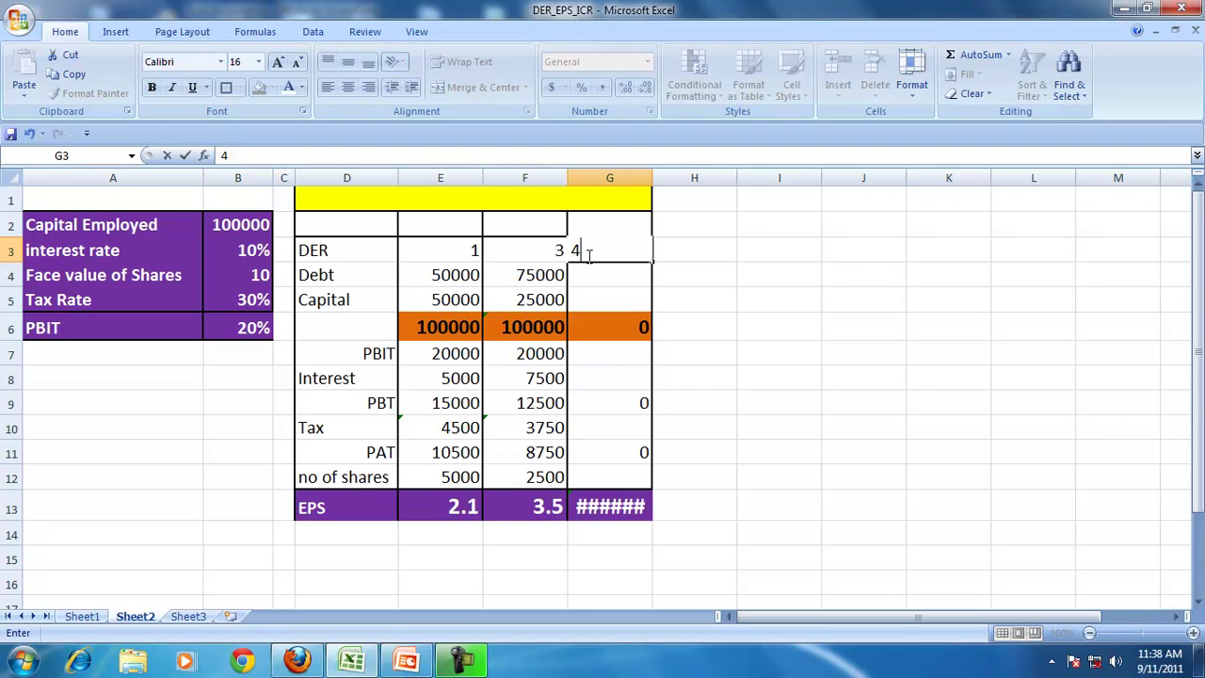
key(Return)
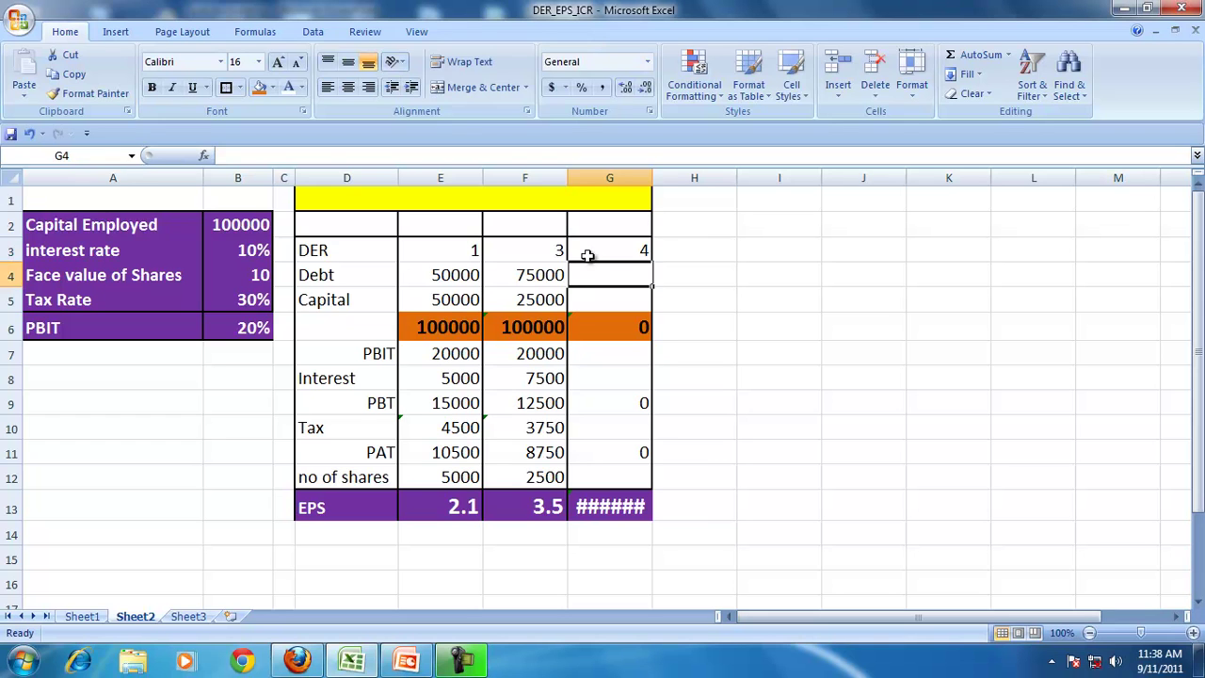
text(80000)
key(Return)
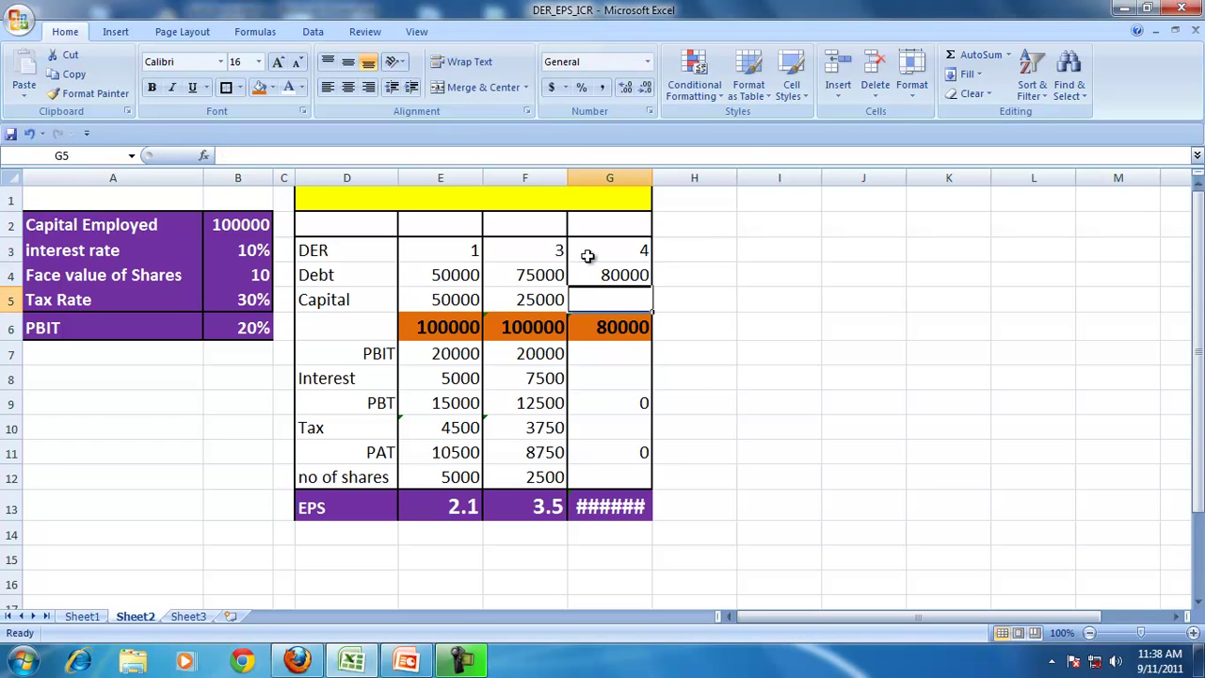
text(20000)
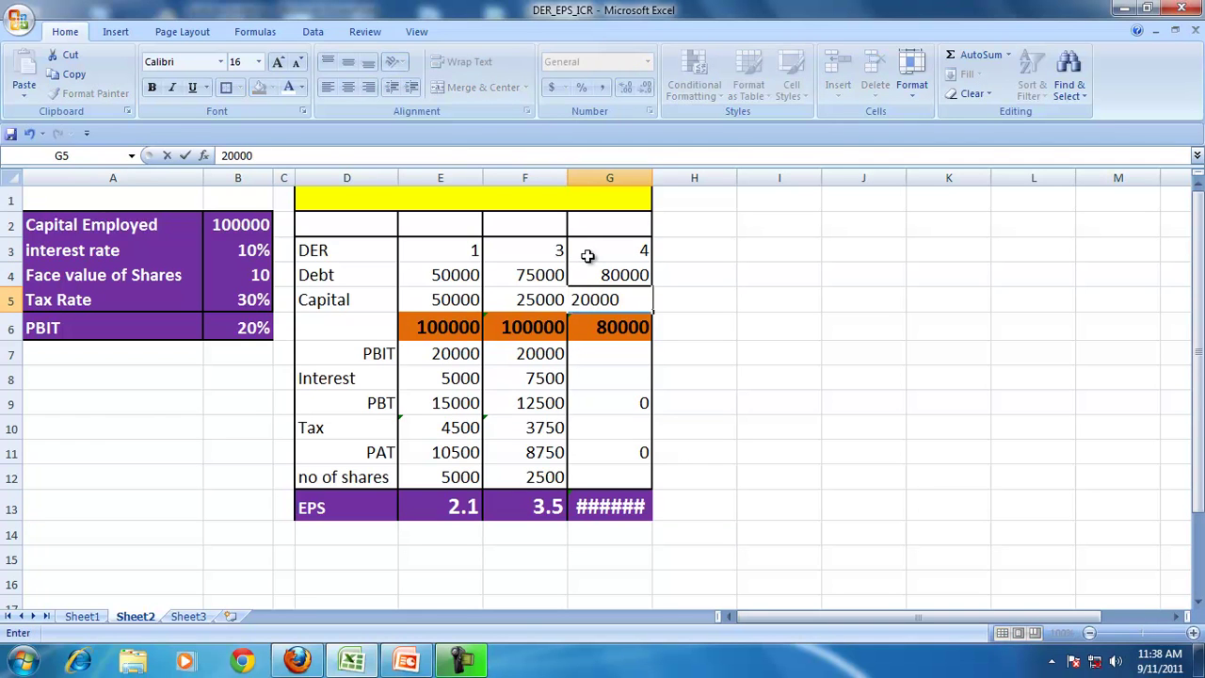
key(Return)
Step: Copy the PBIT formula into G7 and enter interest =G4*.1 in G8, giving 8000
click(533, 350)
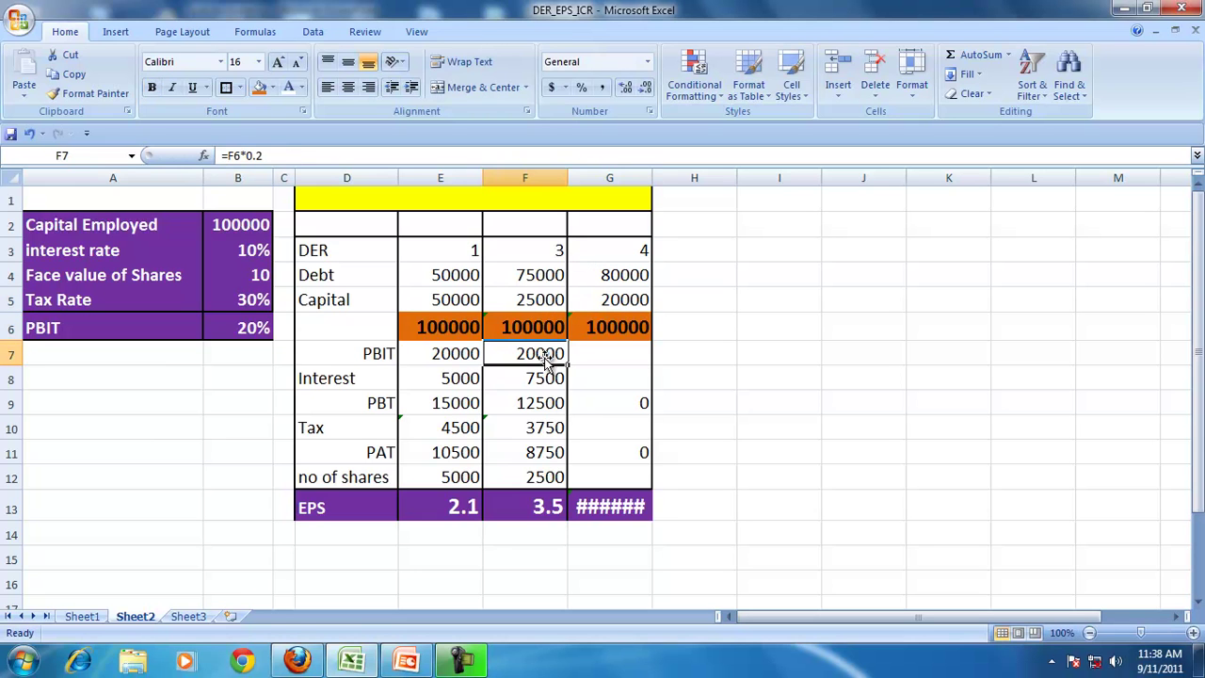
drag(568, 367, 631, 363)
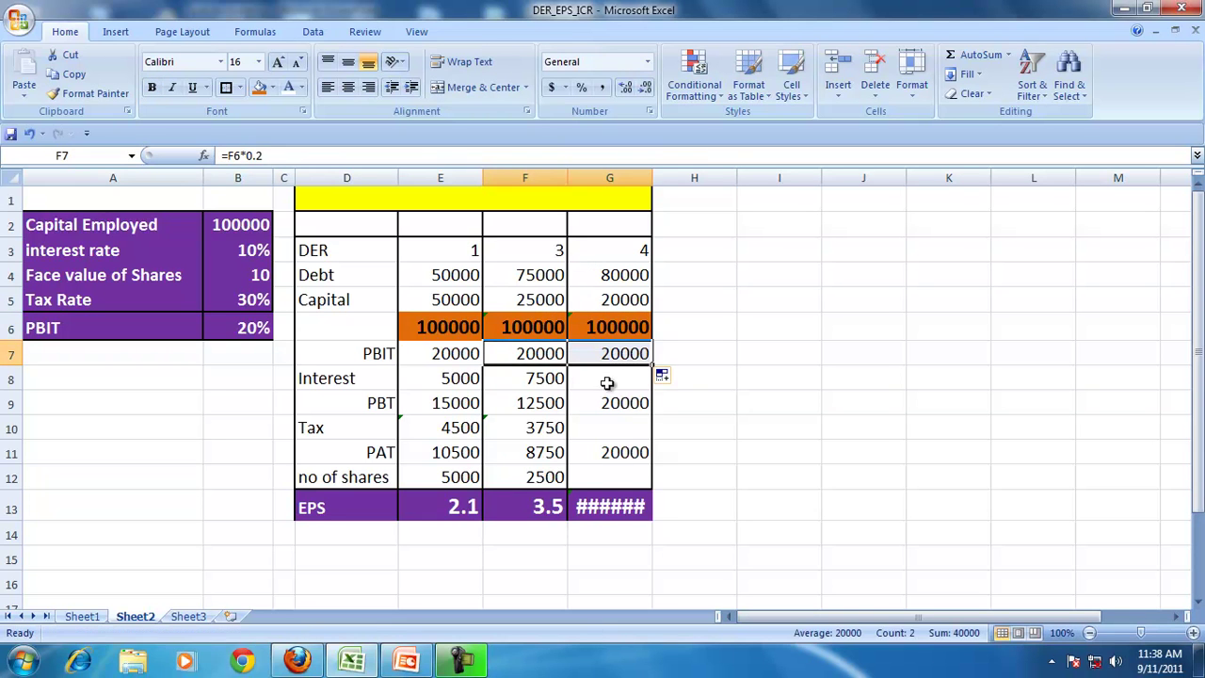
click(606, 379)
text(=)
key(Up)
key(Up)
key(Up)
key(Up)
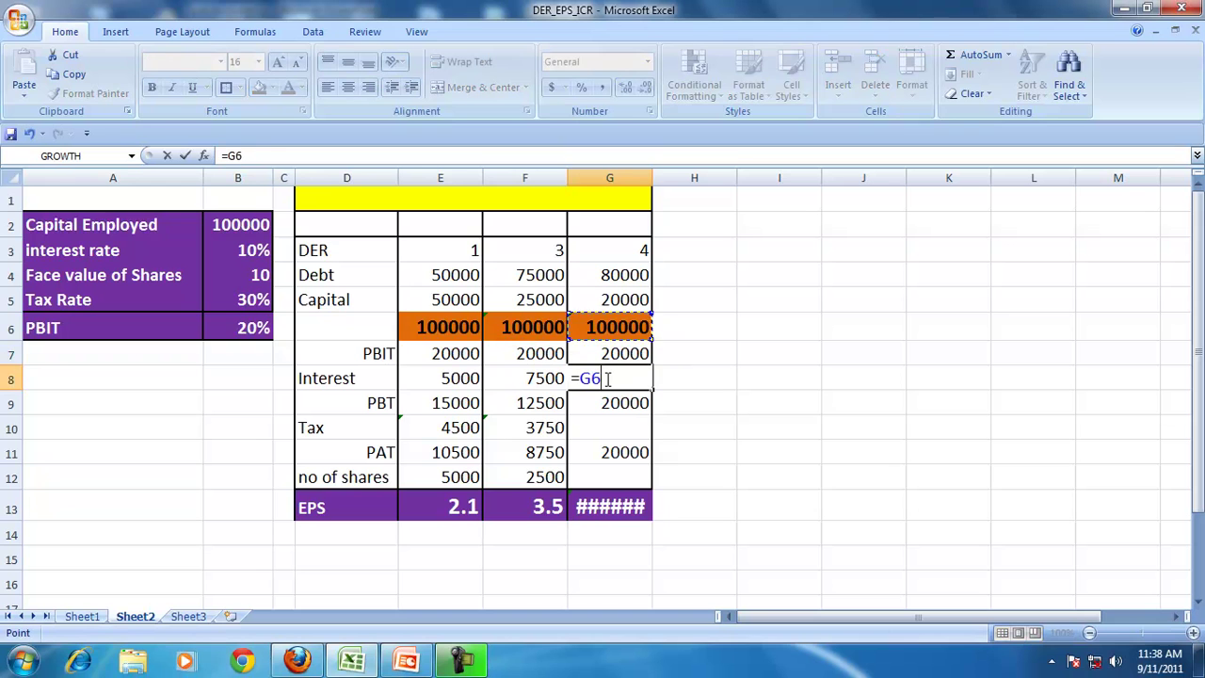
text(*)
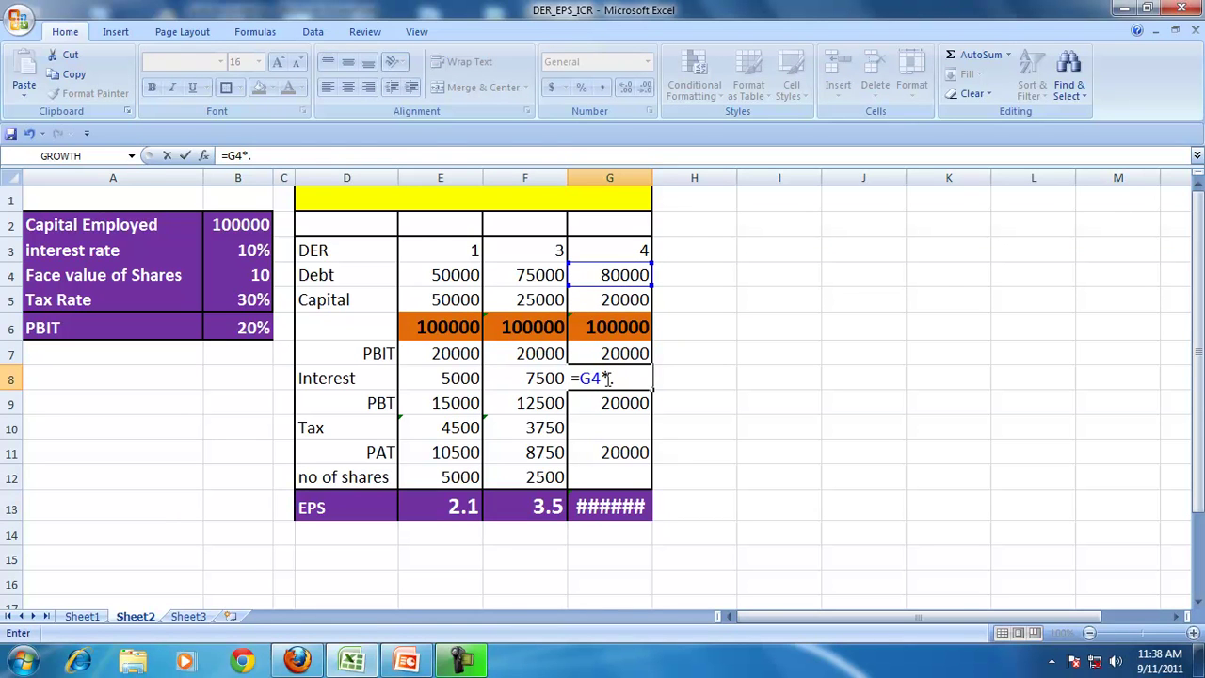
key(Return)
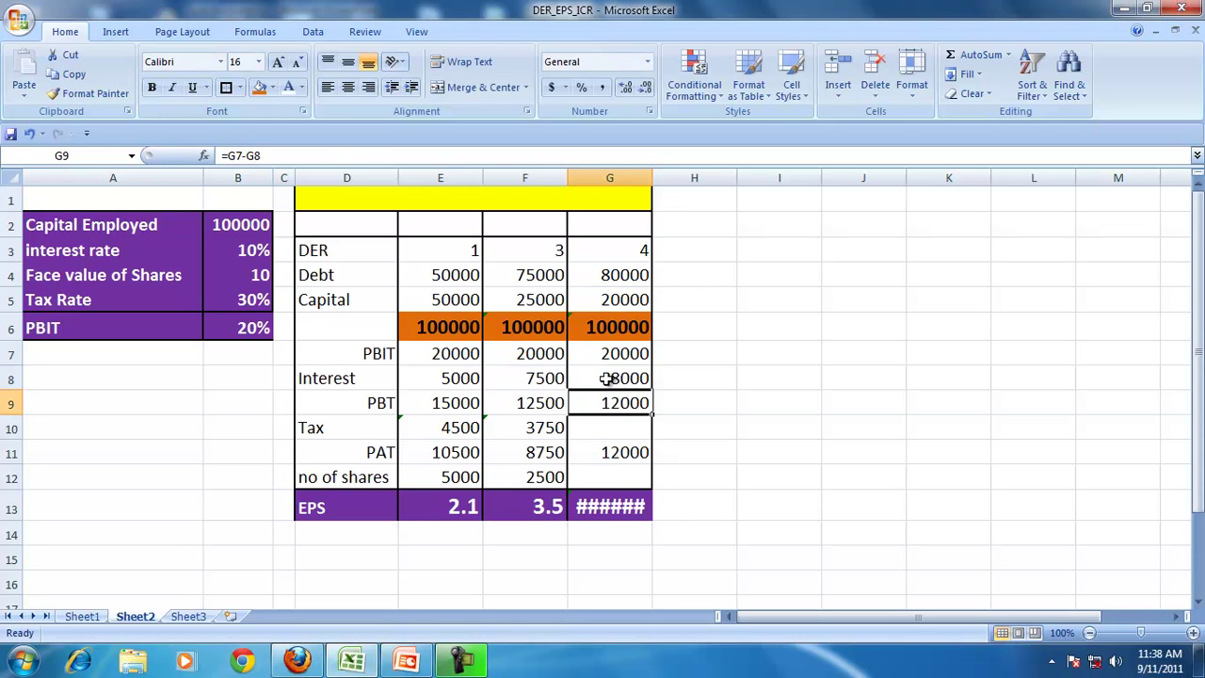
Step: Copy the tax and shares formulas into G10 and G12, yielding 2000 shares and EPS 4.2
click(530, 433)
drag(570, 441, 636, 433)
click(544, 479)
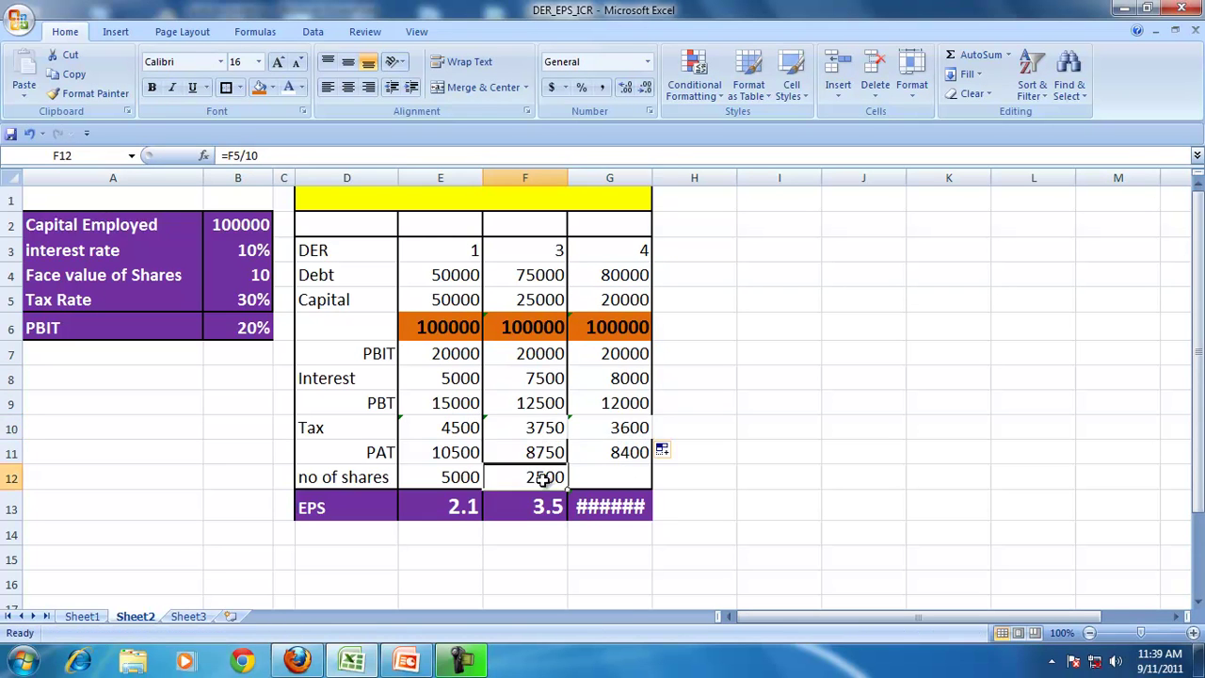
drag(570, 491, 640, 499)
click(619, 484)
click(648, 507)
drag(468, 509, 586, 509)
drag(320, 251, 594, 246)
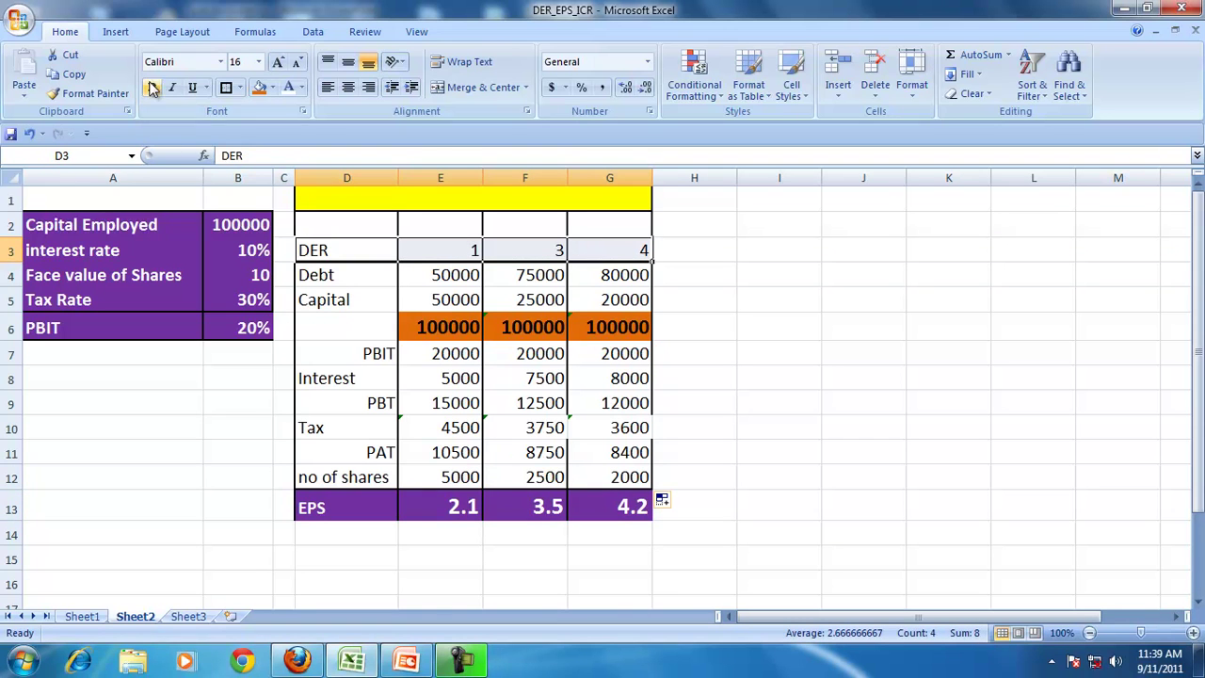
Step: Fill the DER row D3:G3 light green from the Fill Color palette
click(272, 87)
click(324, 218)
click(478, 255)
click(633, 258)
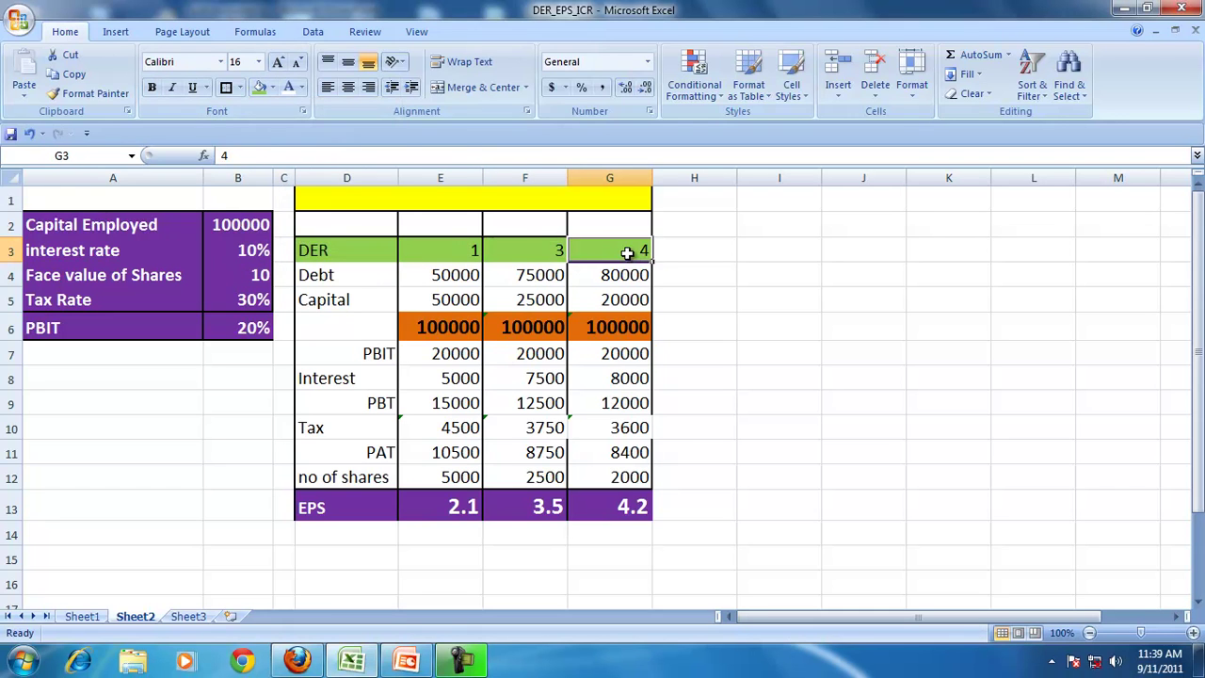
Step: Select the DER row D3:G3 together with the EPS row D13:G13 as chart data
click(330, 506)
drag(329, 505, 588, 506)
click(753, 495)
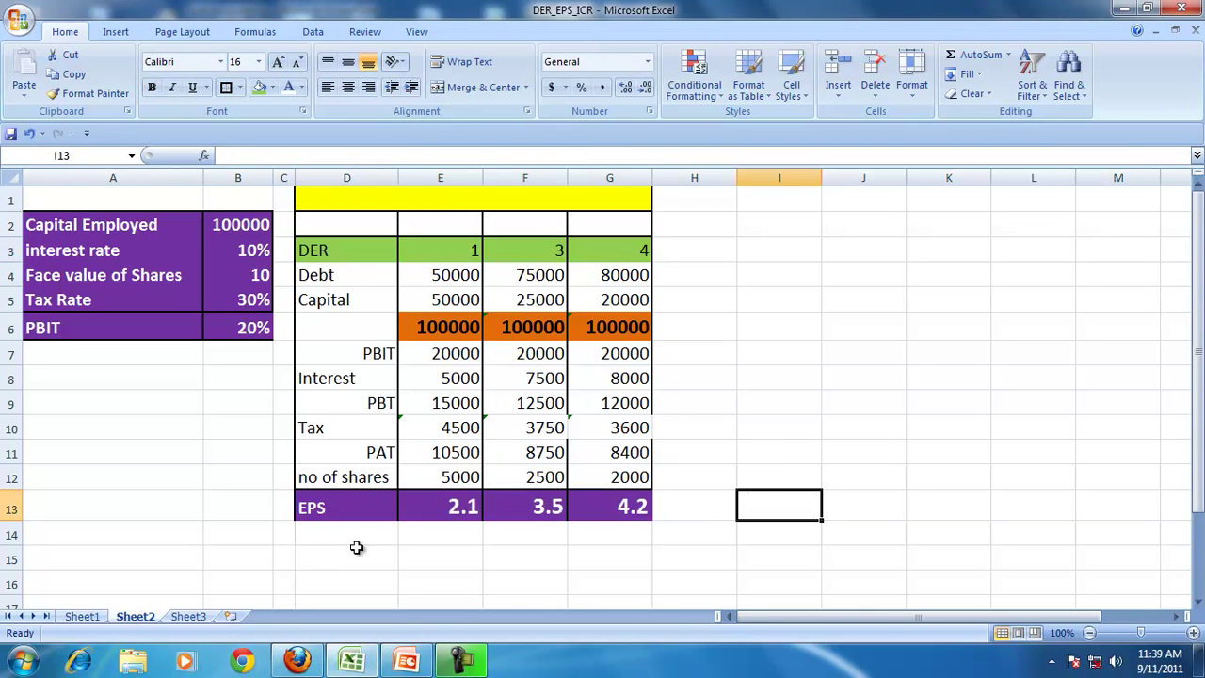
drag(317, 249, 606, 243)
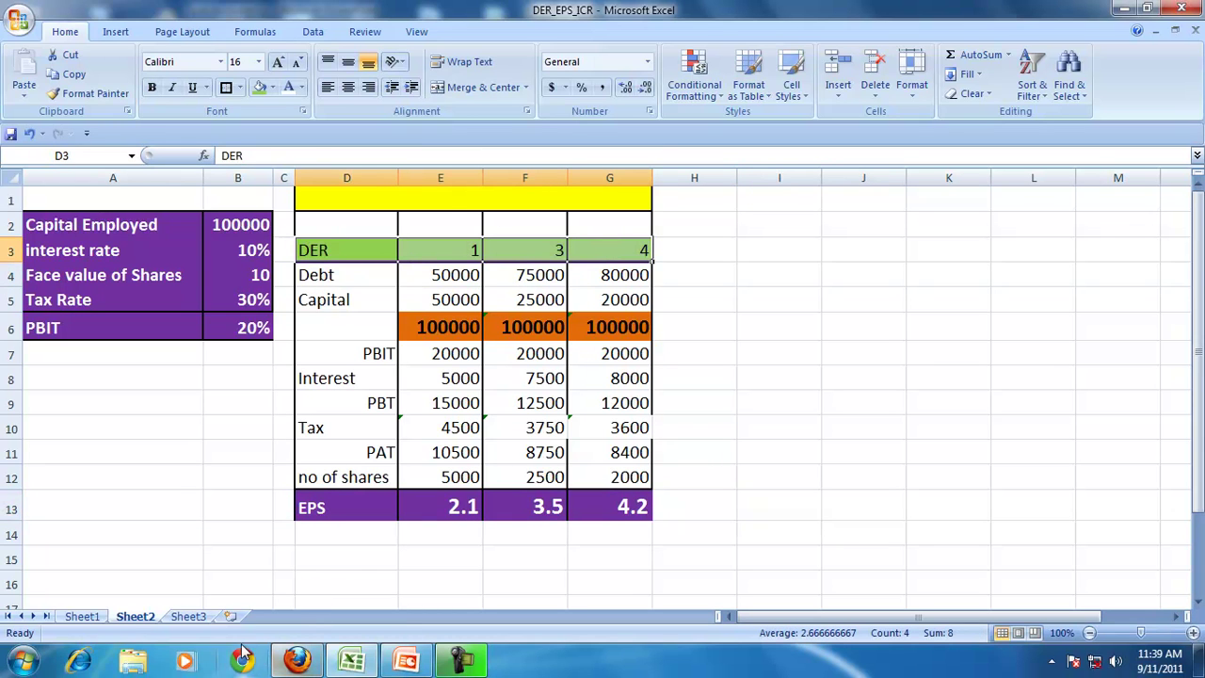
drag(516, 497, 612, 490)
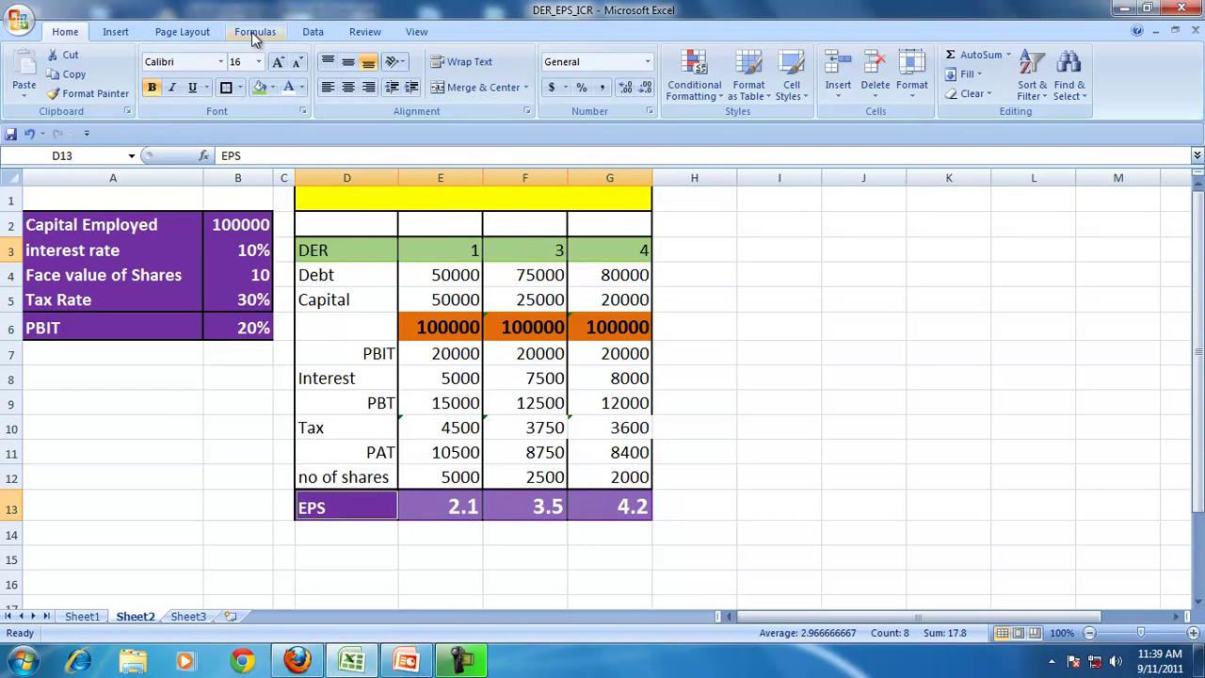
Step: Insert a plain DER/EPS line chart and place it, narrowed, to the right of the table
click(114, 31)
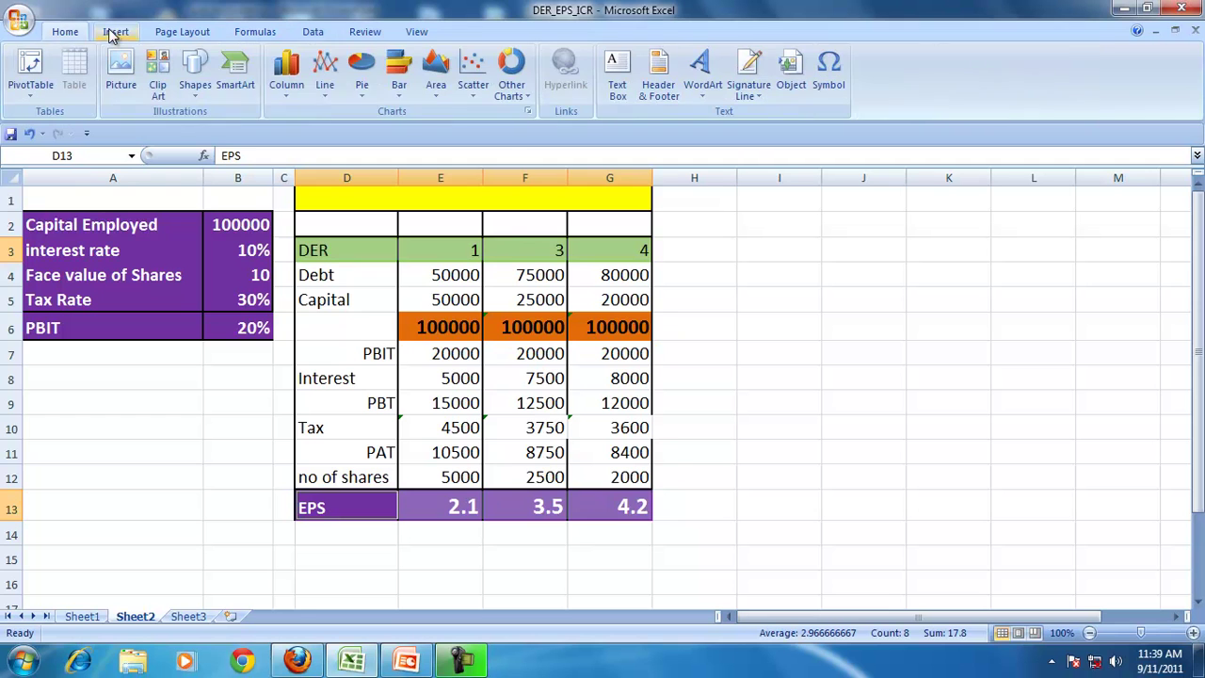
click(325, 71)
click(335, 147)
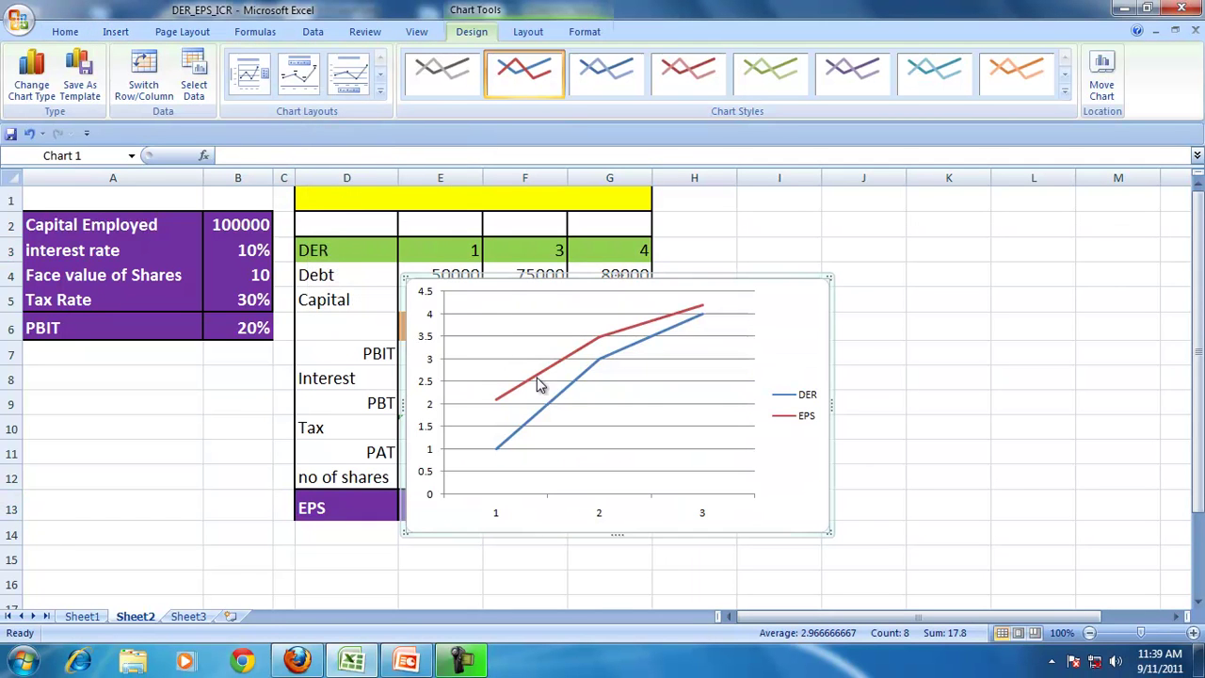
drag(497, 287, 769, 204)
drag(1100, 327, 959, 326)
click(350, 527)
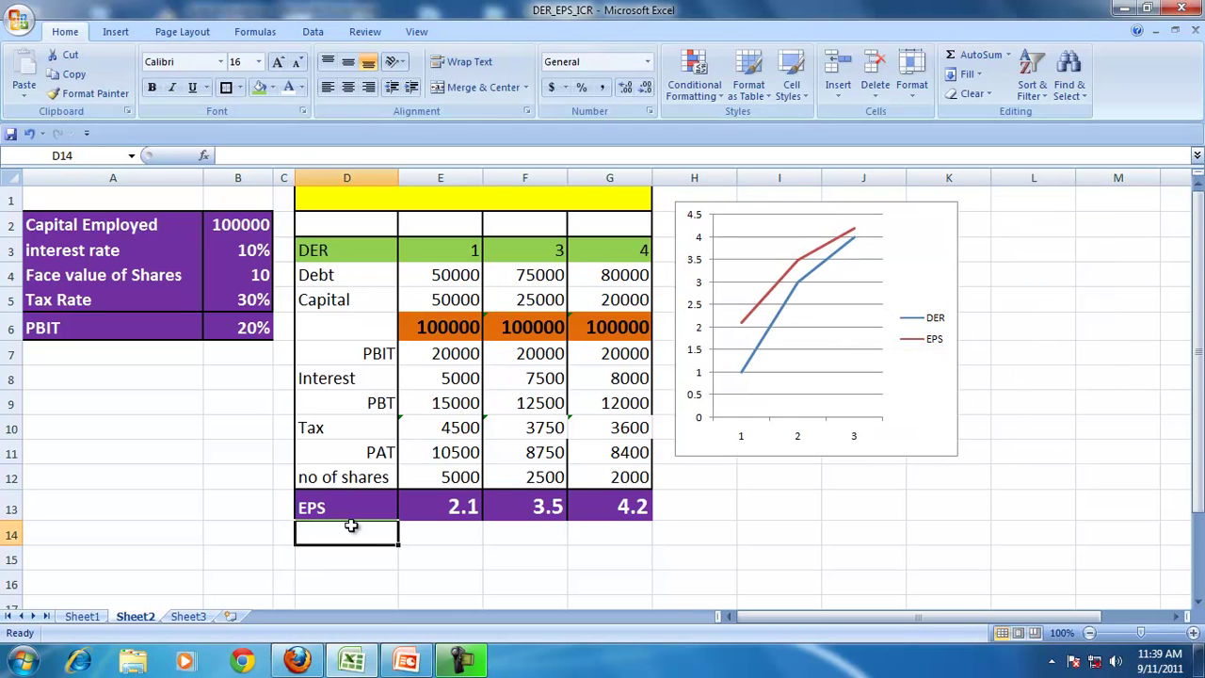
Step: Write 'Higher DER higher is the EPS' in D14 and merge-centre it across D14:G14
text(Higher)
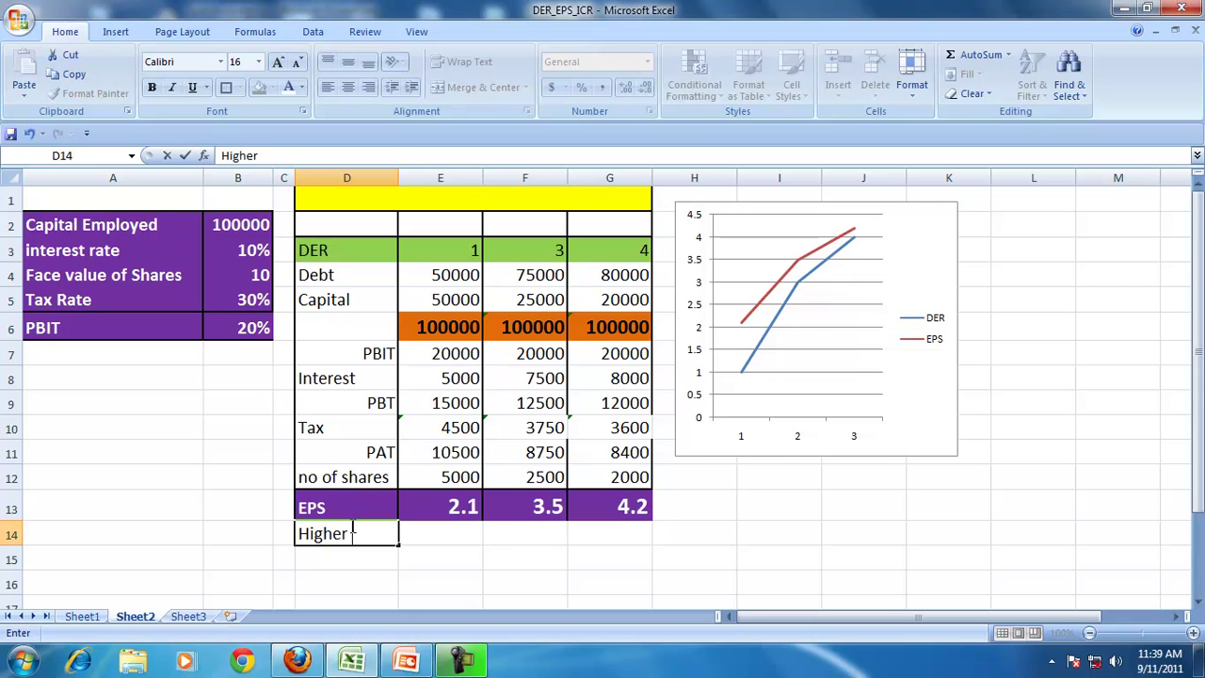
text( DER higher is the EPS)
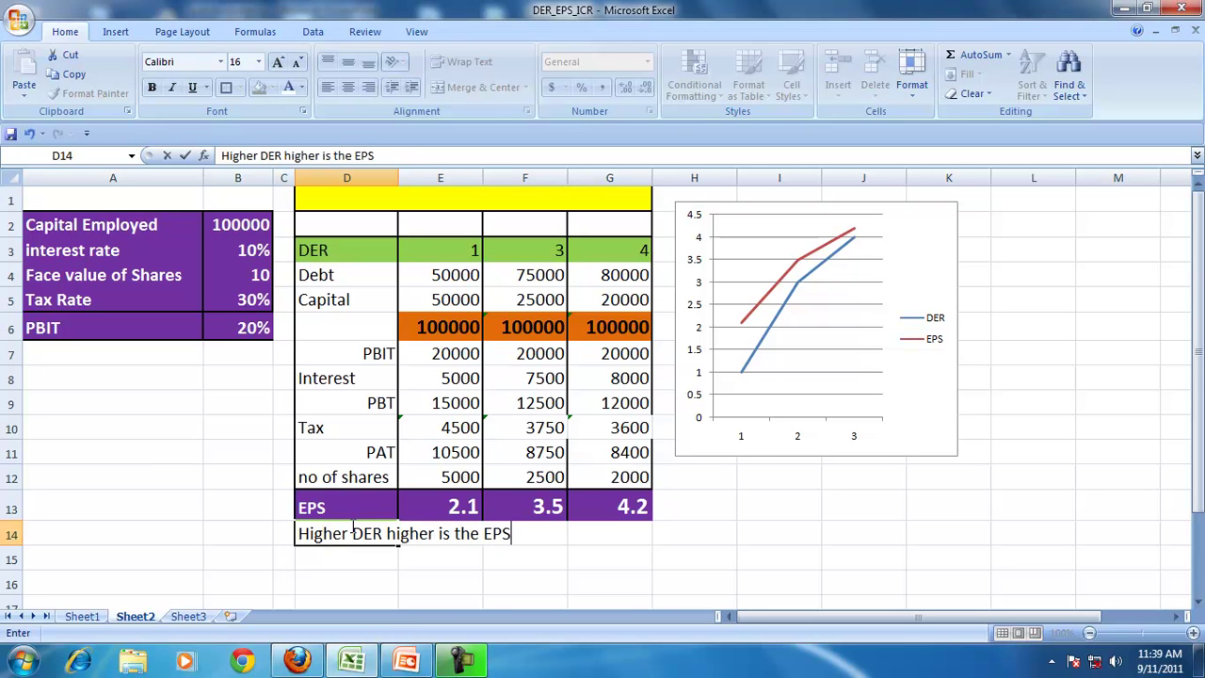
key(Return)
drag(315, 533, 607, 529)
click(445, 89)
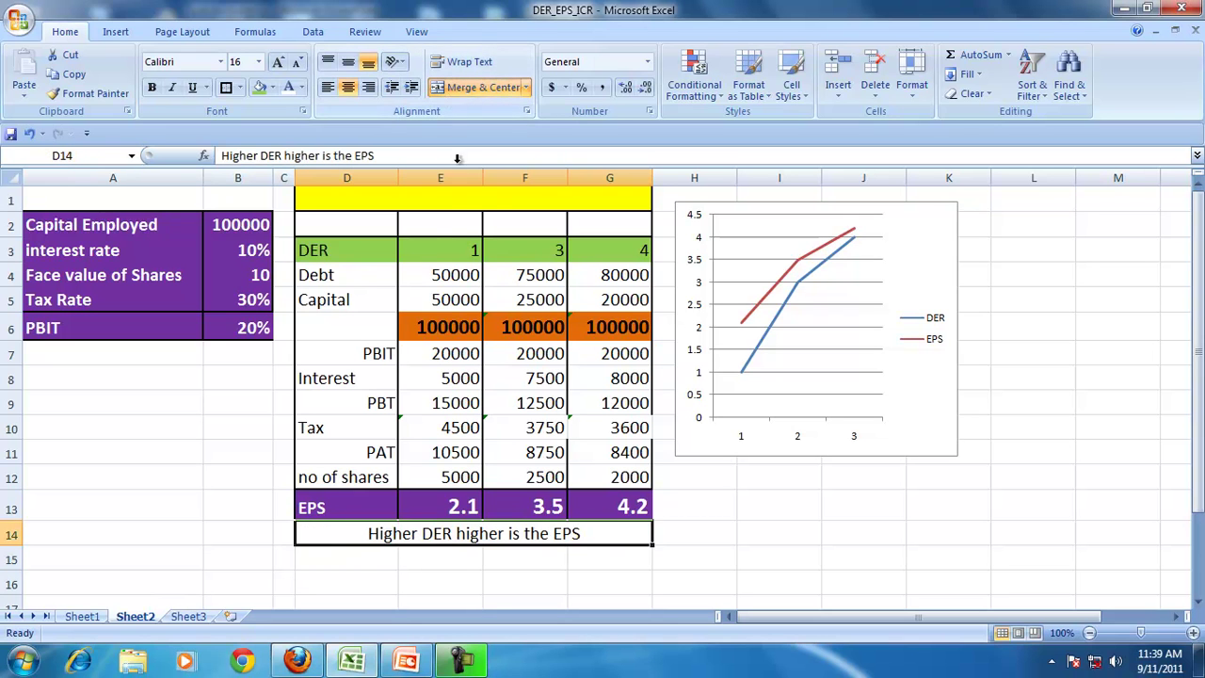
drag(448, 202, 430, 542)
Step: Copy the first table and paste the duplicate starting at D16
right_click(316, 261)
click(372, 293)
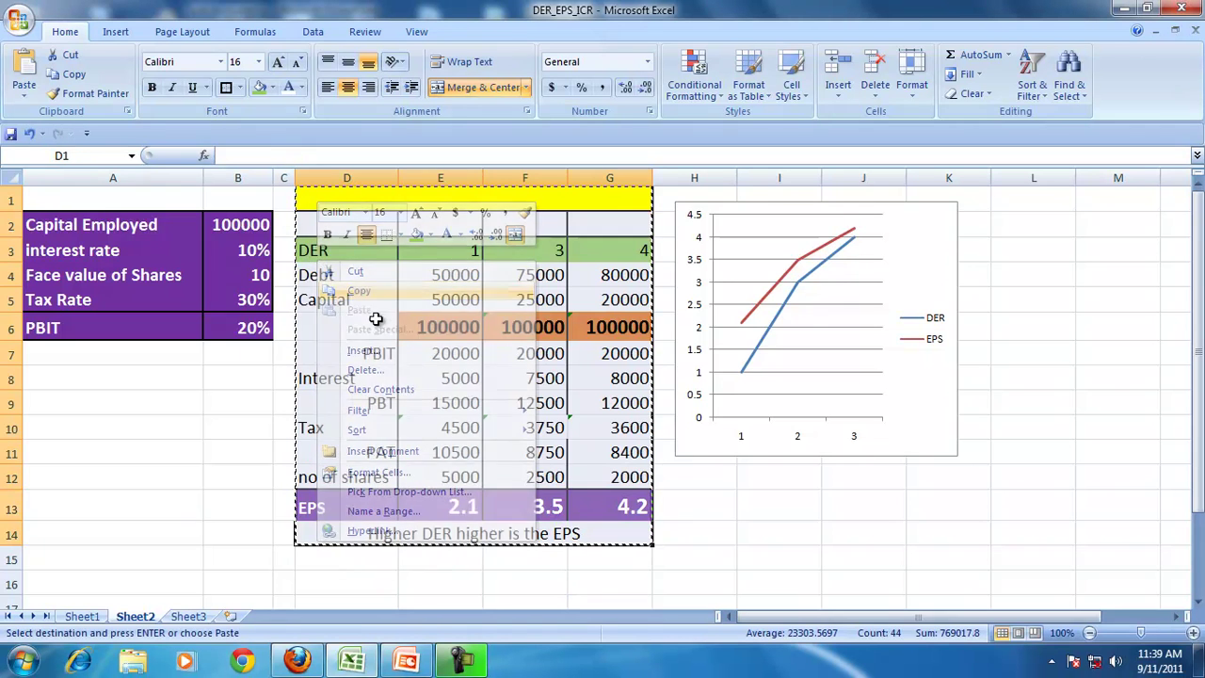
scroll(379, 328, down, 4)
click(331, 278)
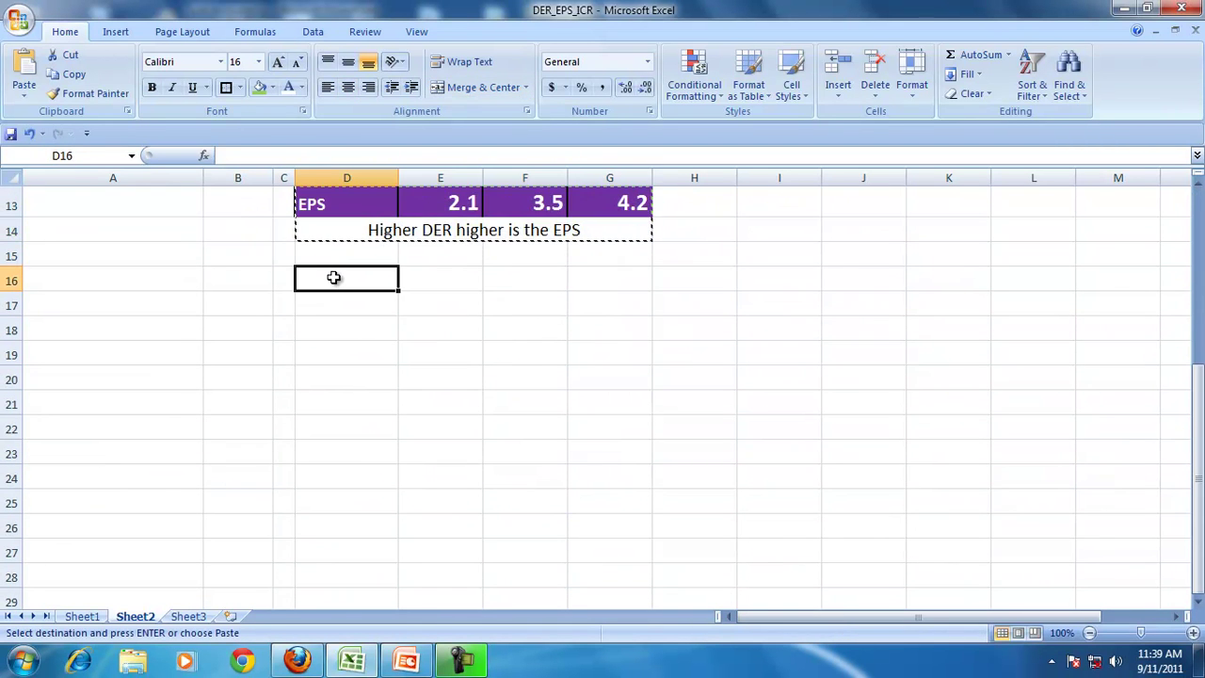
key(ctrl+v)
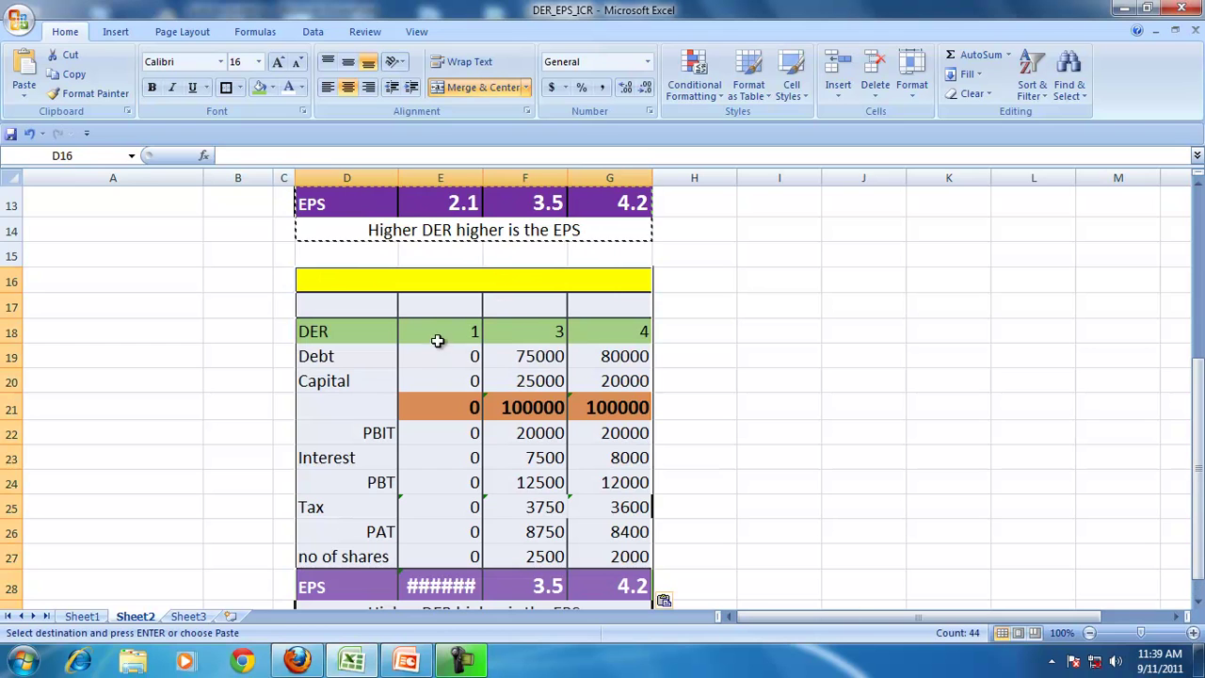
Step: Set total E21 to =F21 (100000) and Debt E19 to =E21/2, giving 50000
click(443, 409)
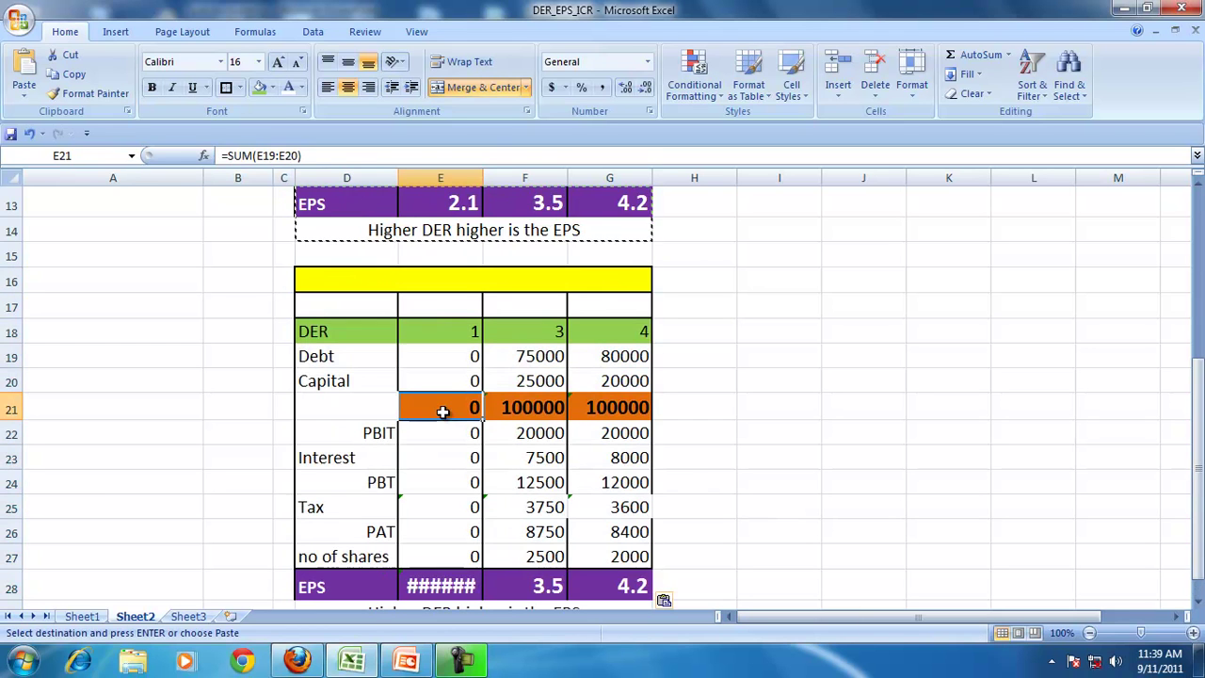
text(=)
key(Right)
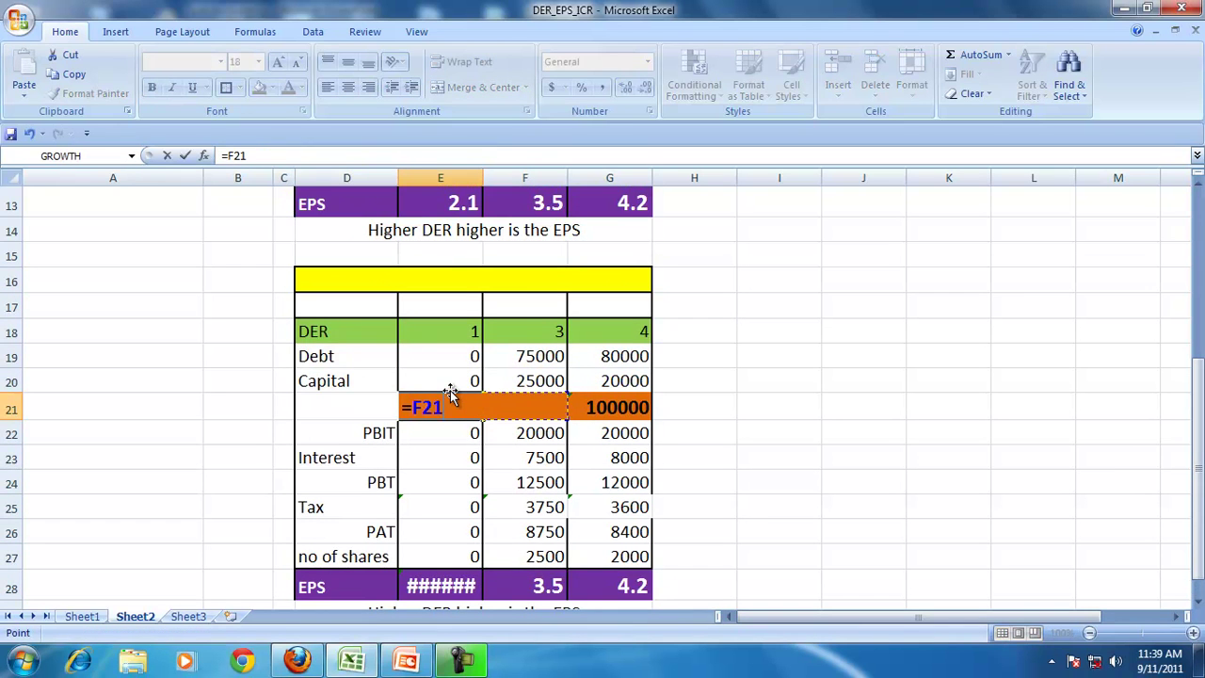
key(Return)
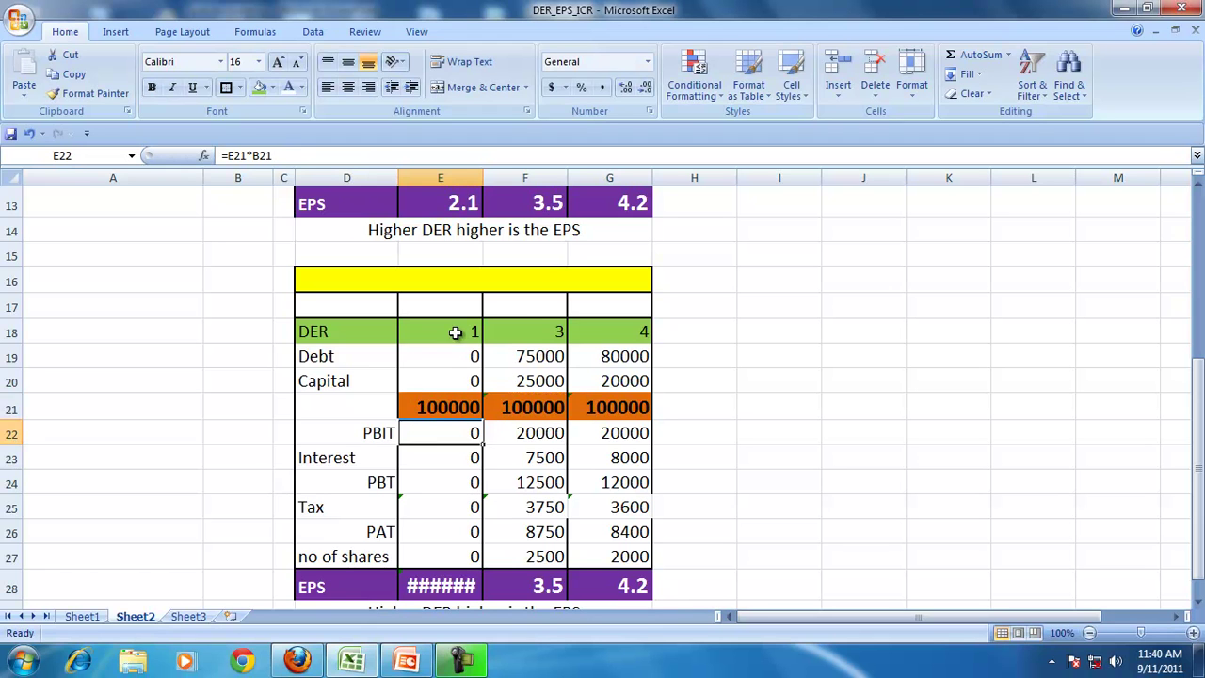
click(454, 354)
text(=)
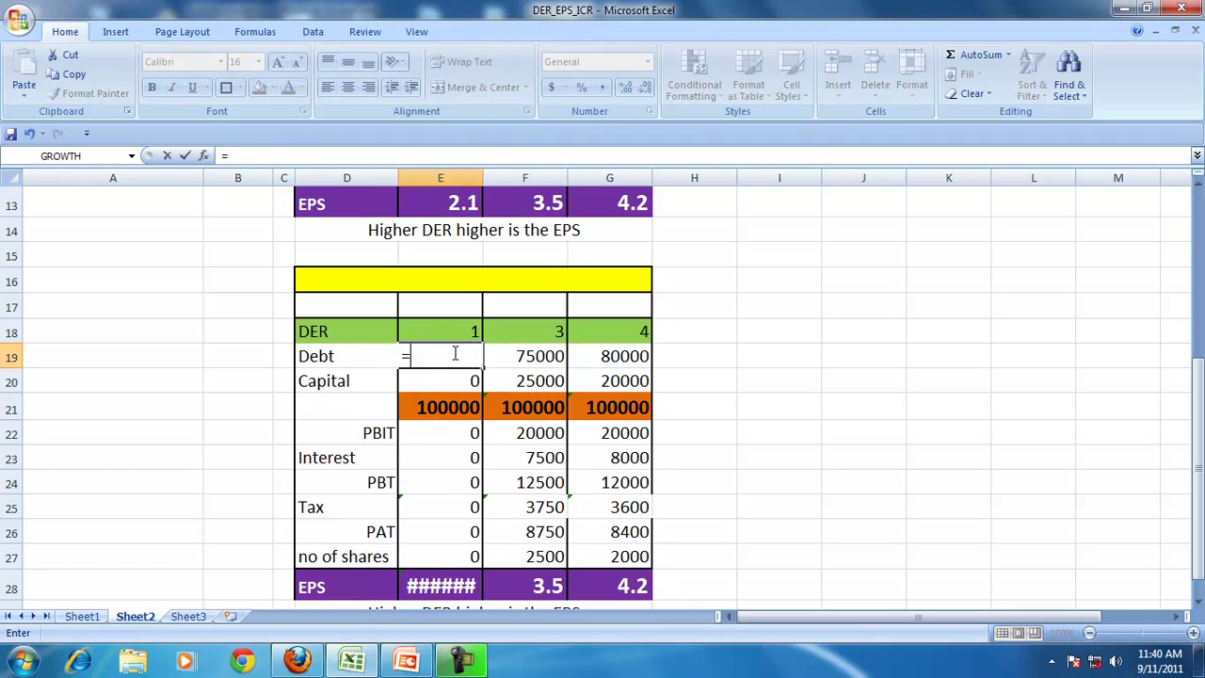
key(Down)
key(Down)
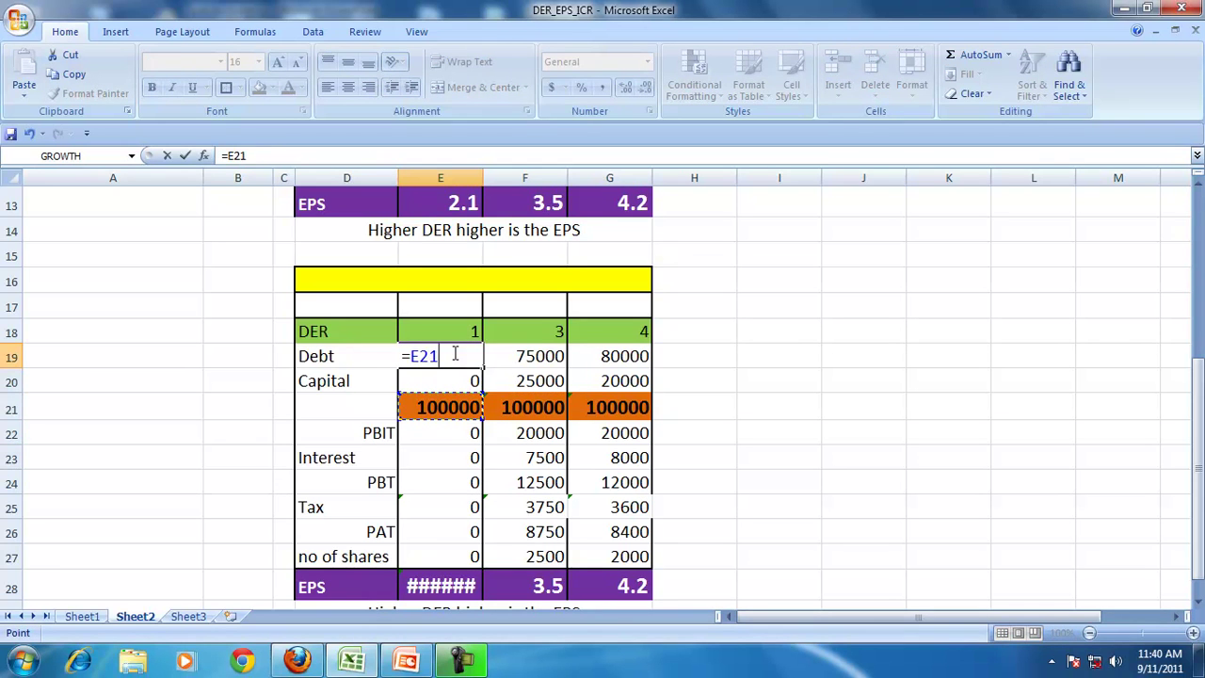
text(/)
text(2)
key(Return)
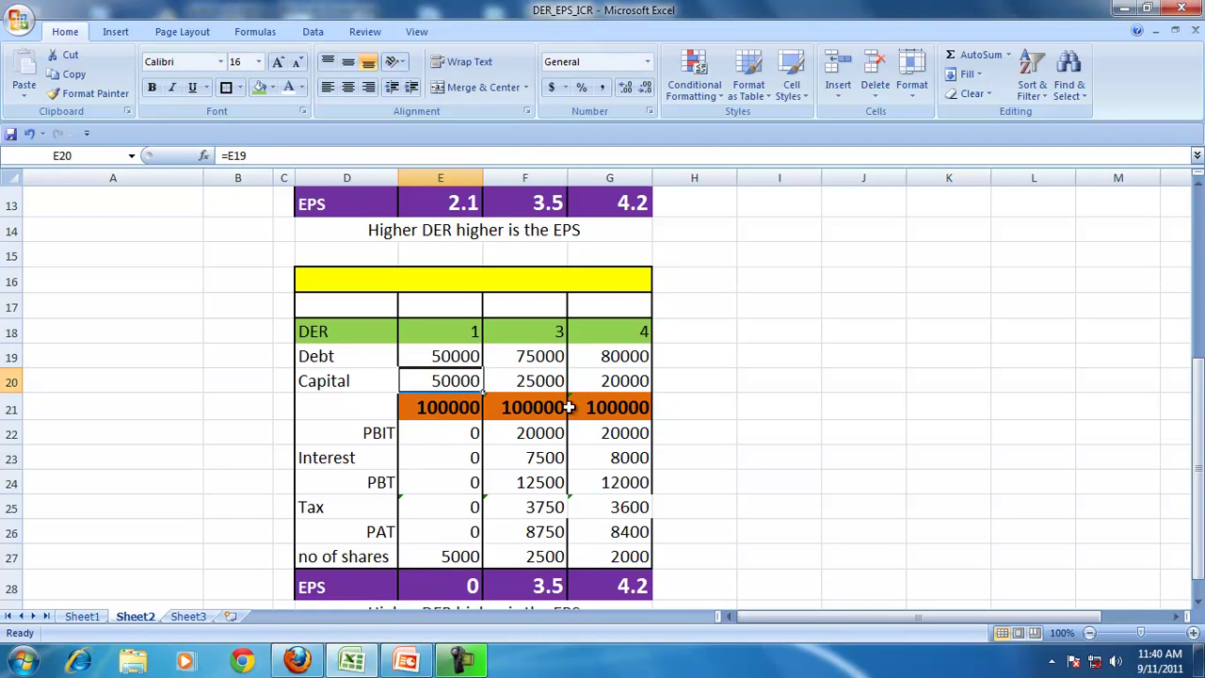
Step: Relabel the D22 row heading as 'PBIT 9%'
scroll(664, 450, up, 4)
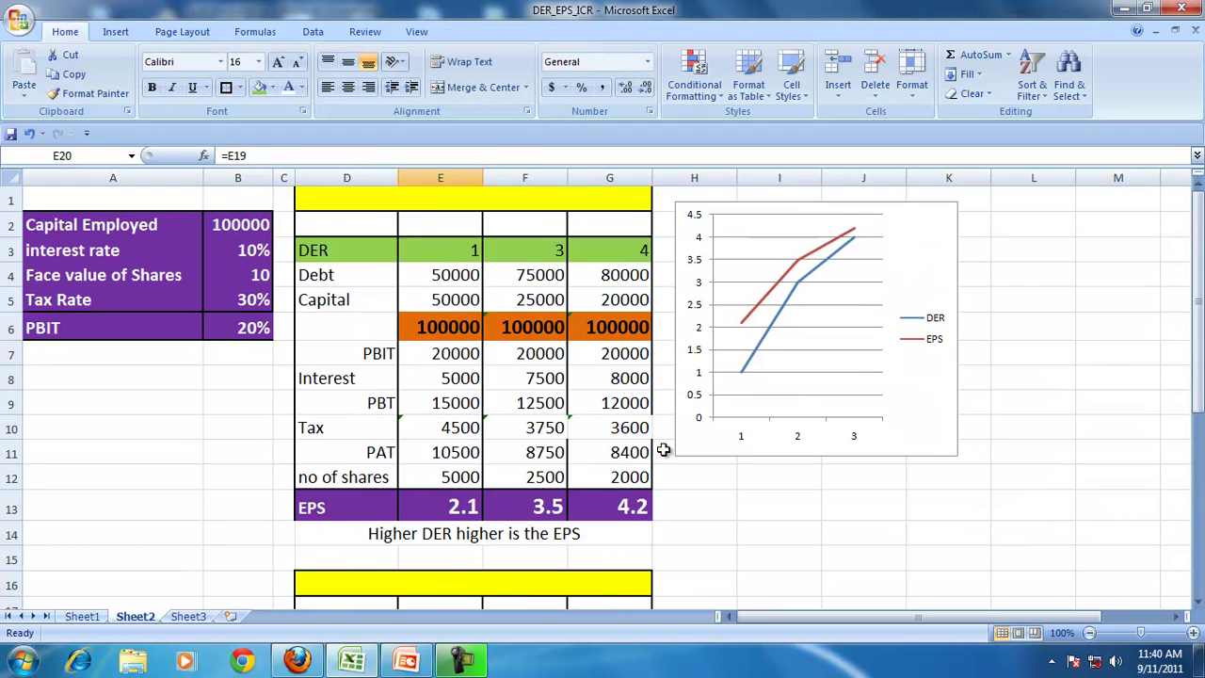
scroll(664, 450, down, 4)
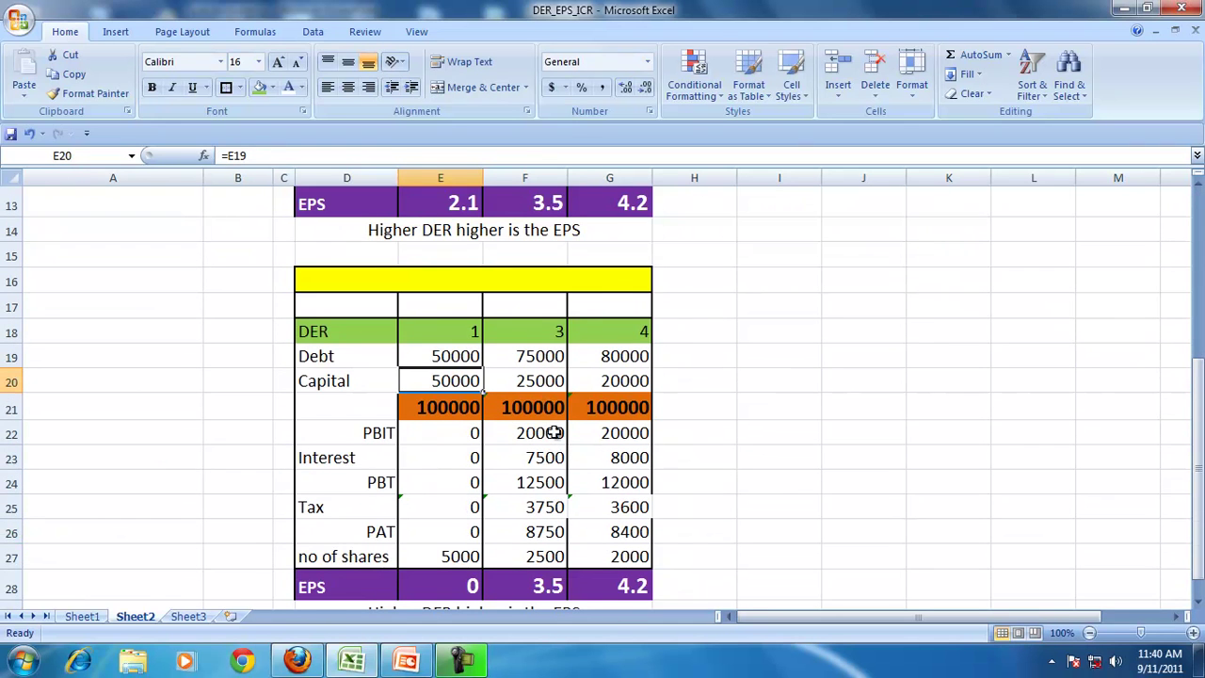
click(346, 435)
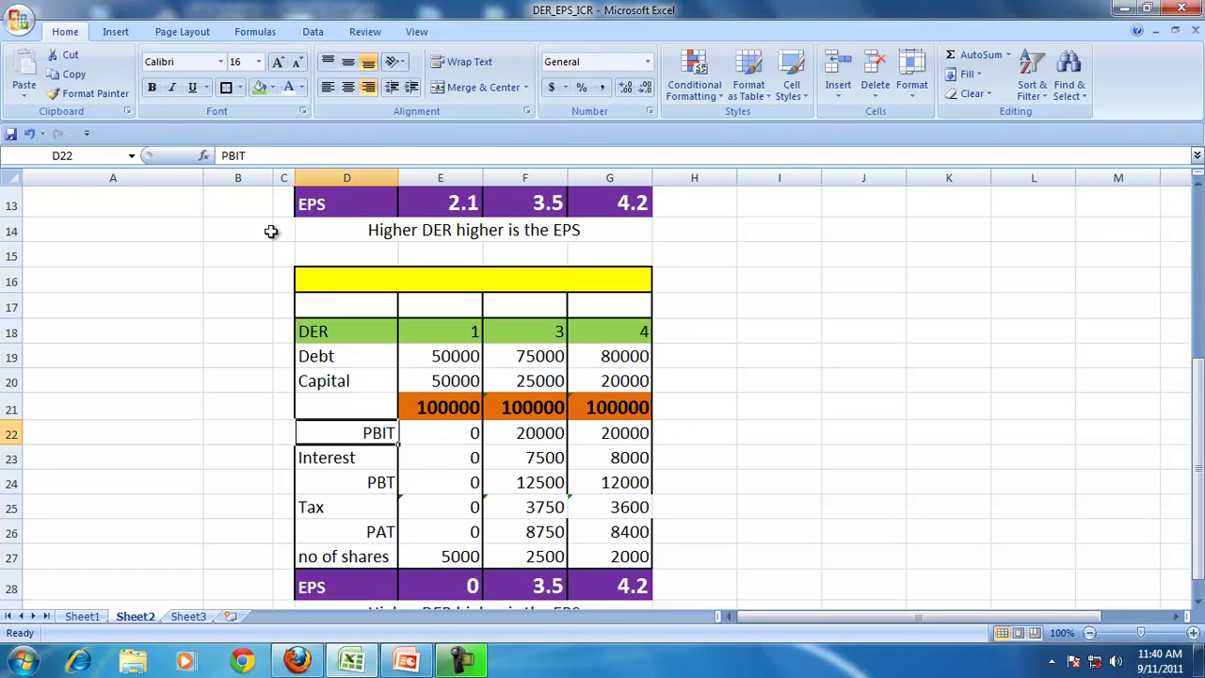
click(279, 157)
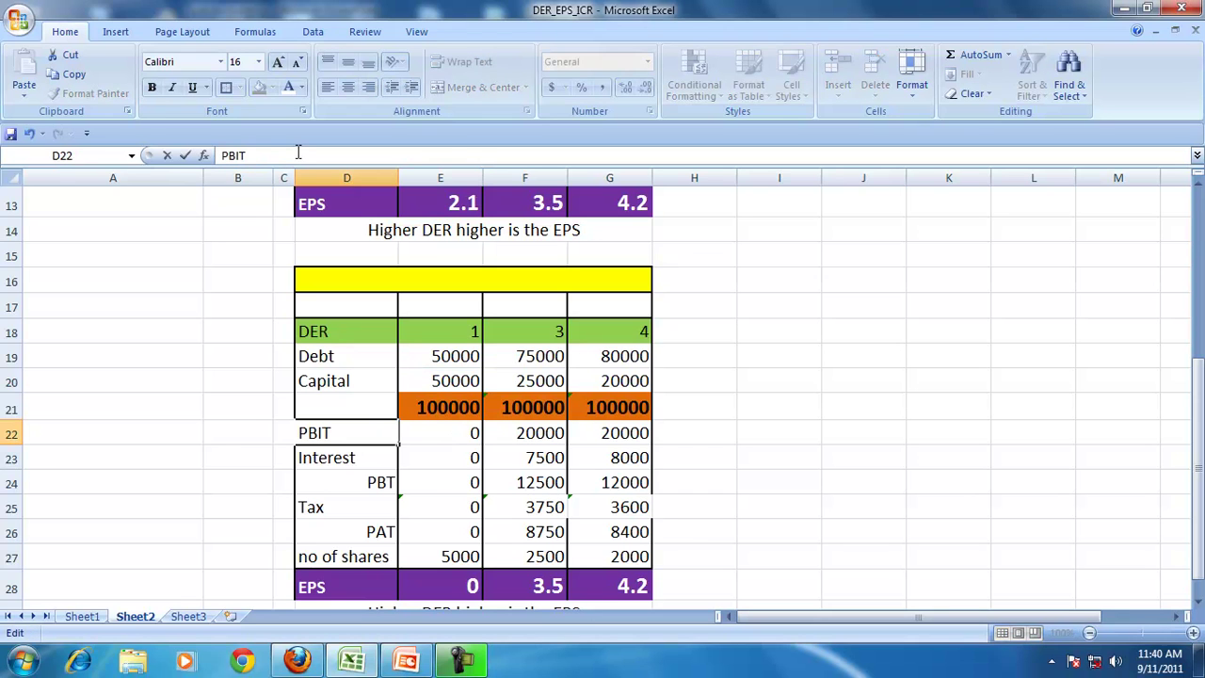
text(9%)
key(Return)
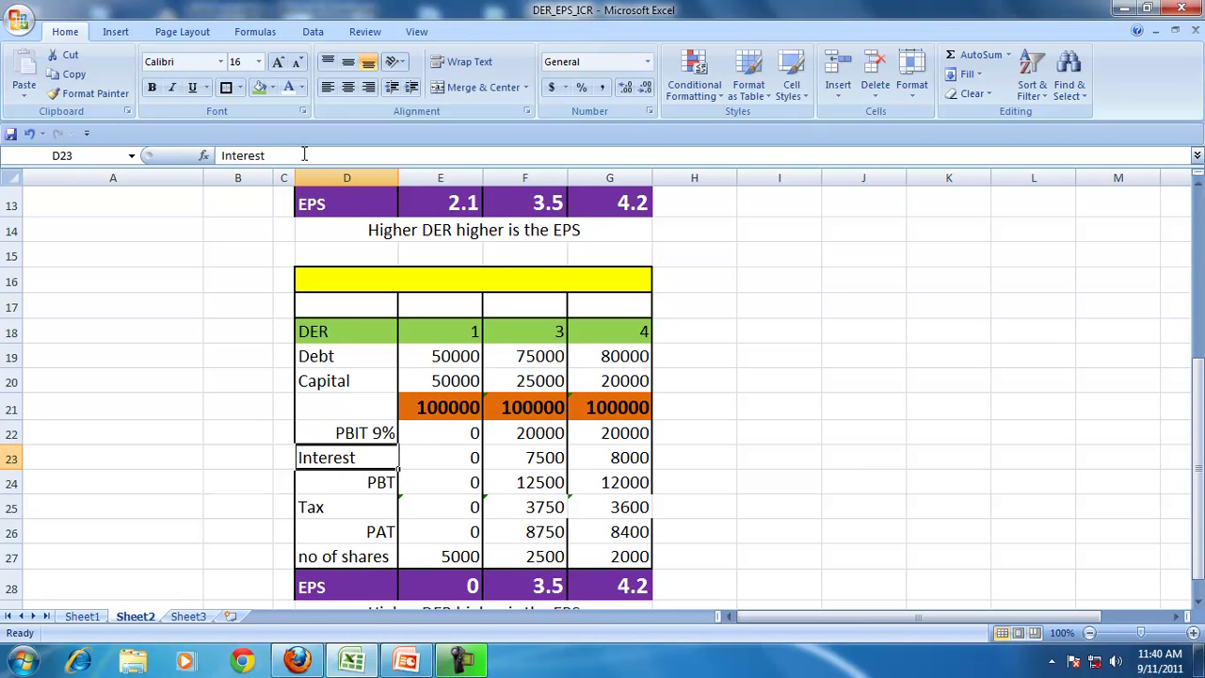
click(451, 435)
Step: Enter the 9% PBIT formula =E21*.09 in E22 and fill it across to G22
text(=)
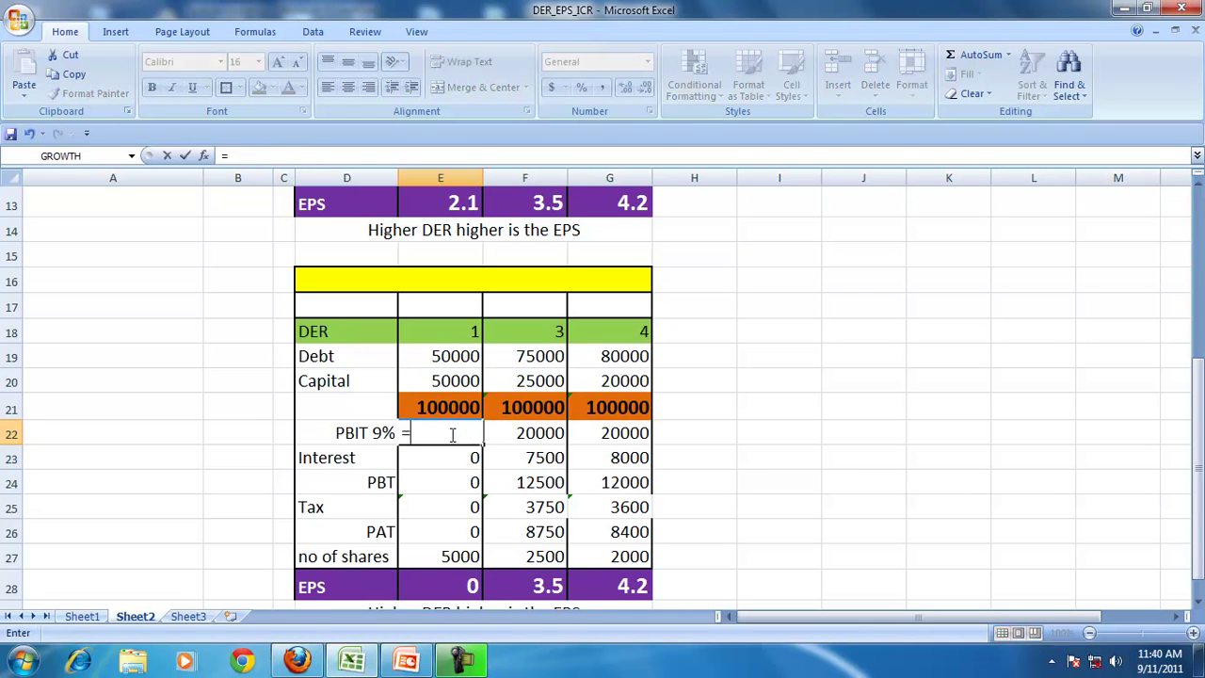
text(E21)
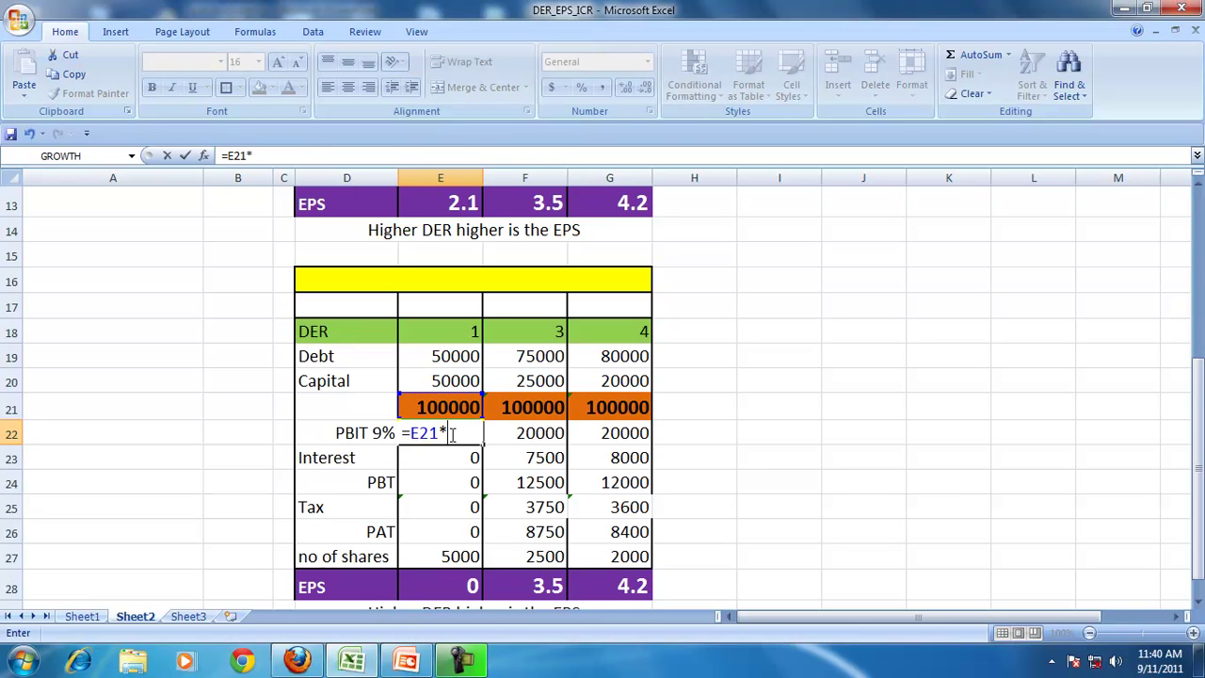
text(*.09)
key(Return)
click(451, 432)
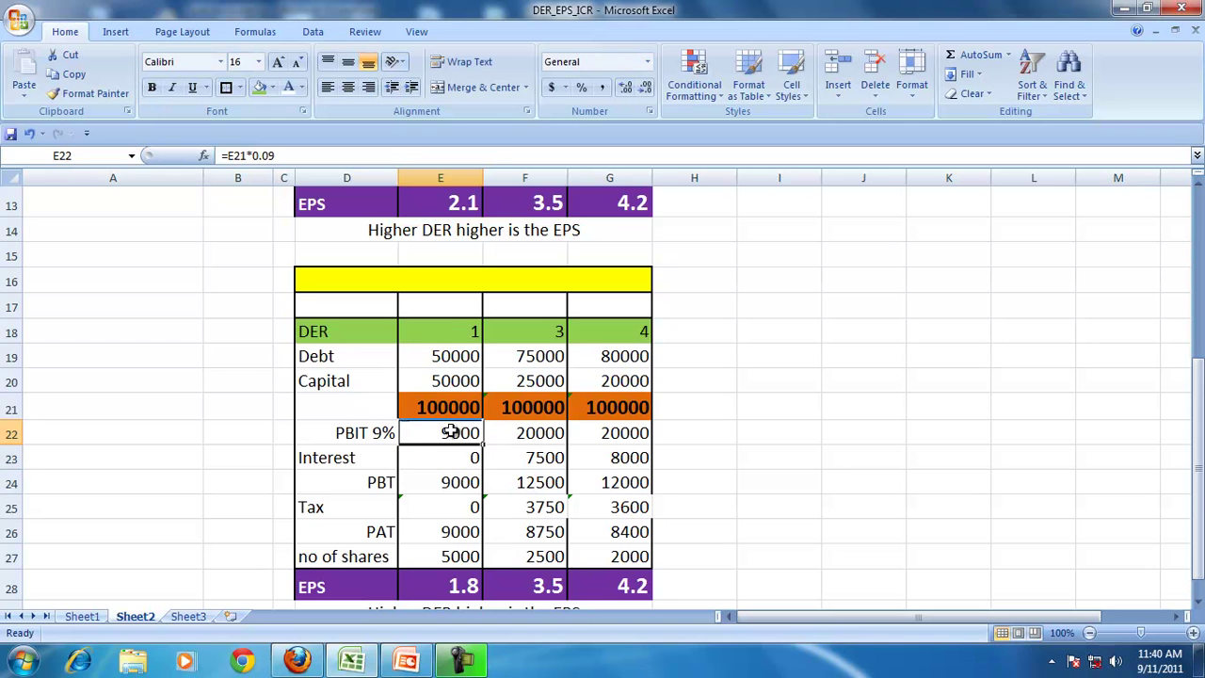
drag(480, 449, 650, 455)
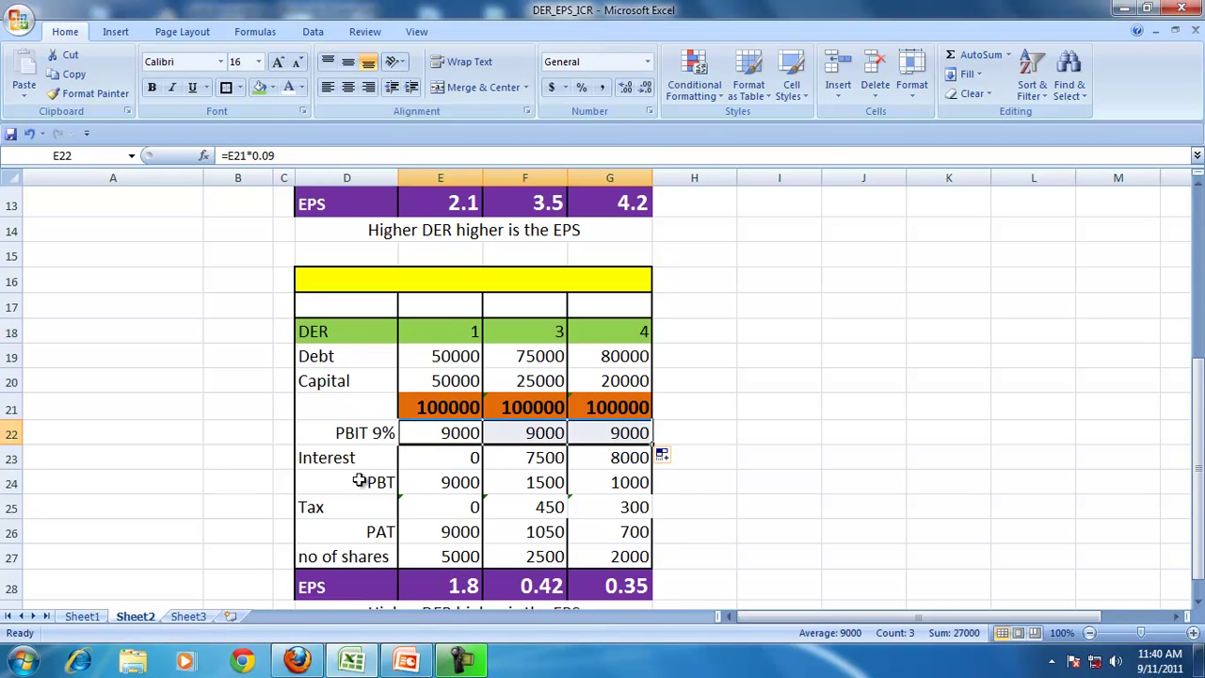
Step: Set interest in E23:G23 to 10% of debt with =E19*.10
click(457, 454)
text(=)
key(Up)
key(Up)
key(Up)
key(Up)
text(*.10)
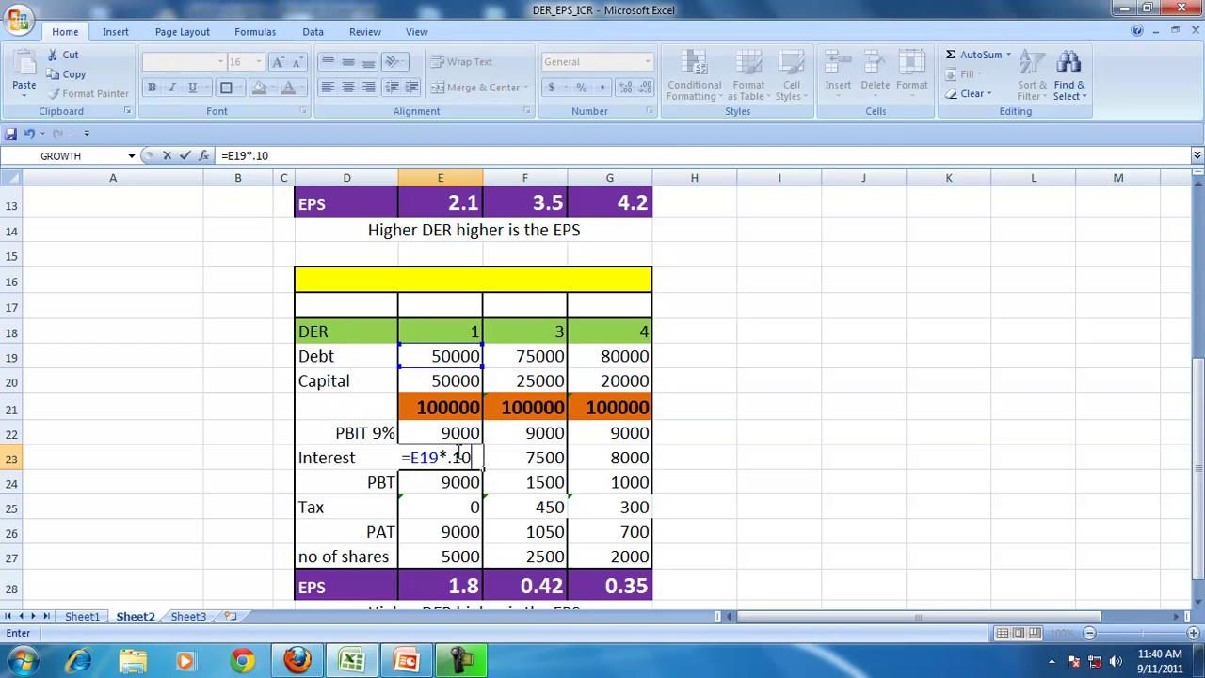
key(Return)
click(471, 457)
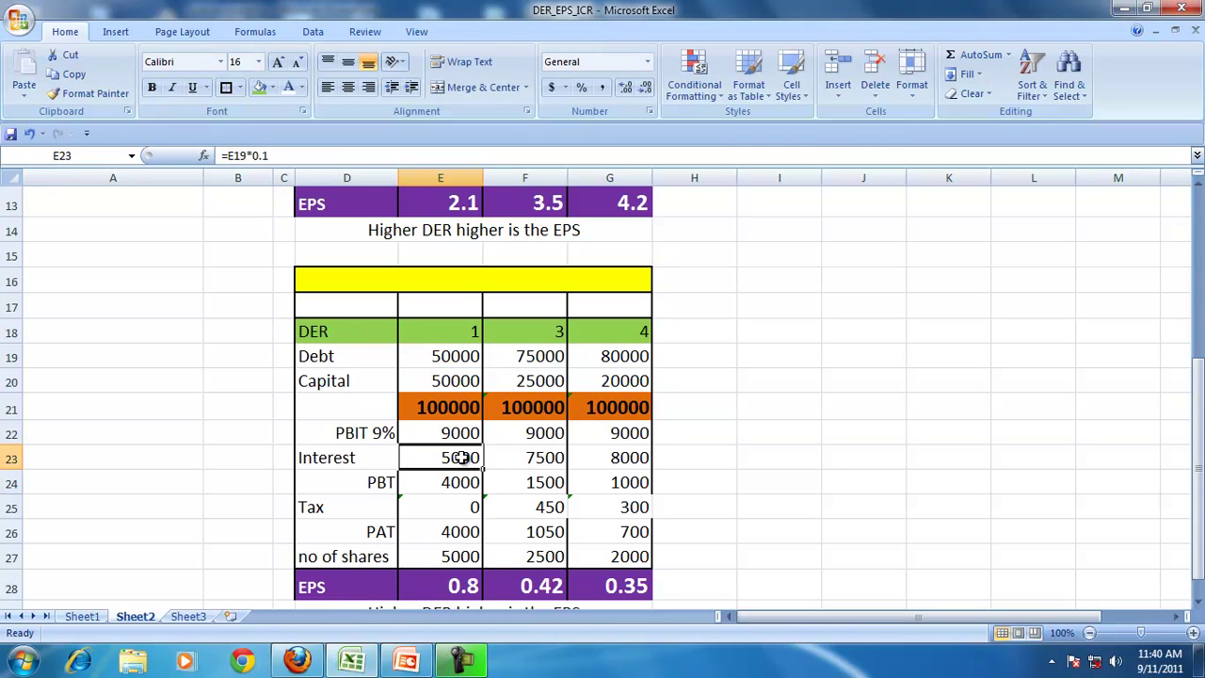
drag(482, 469, 627, 468)
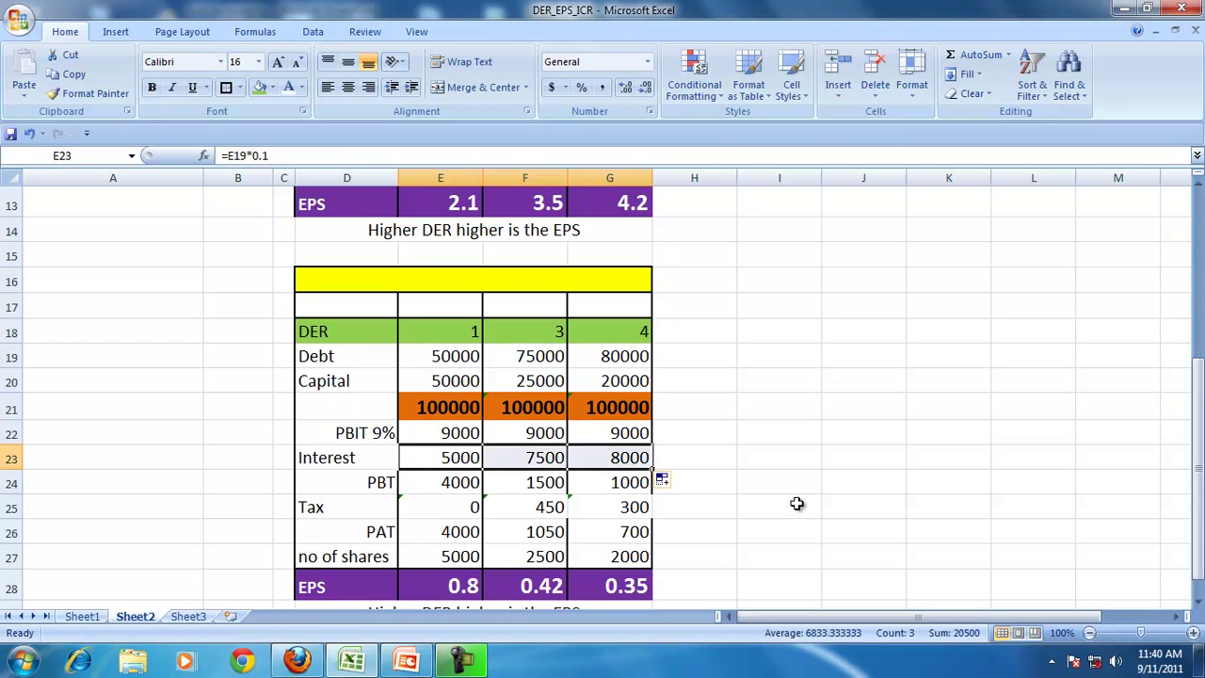
click(793, 502)
Step: Set tax in E25:G25 to 30% of PBT with =E24*.30, giving EPS 0.56, 0.42, 0.35
click(439, 460)
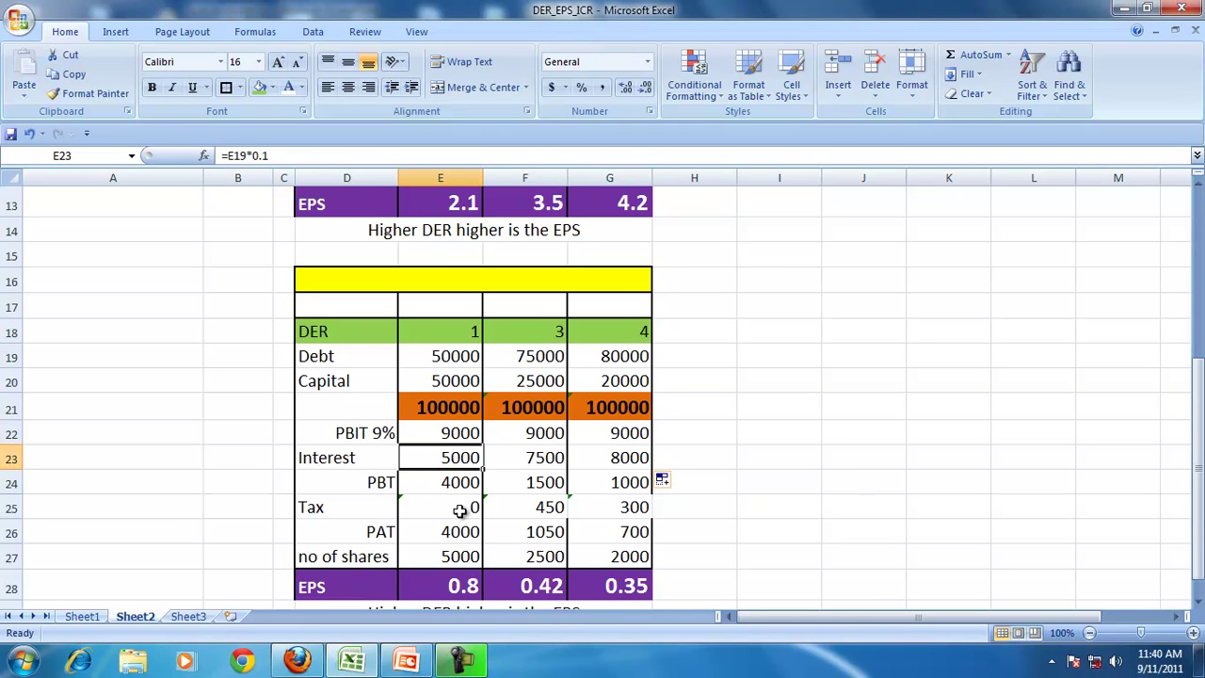
click(461, 507)
text(=)
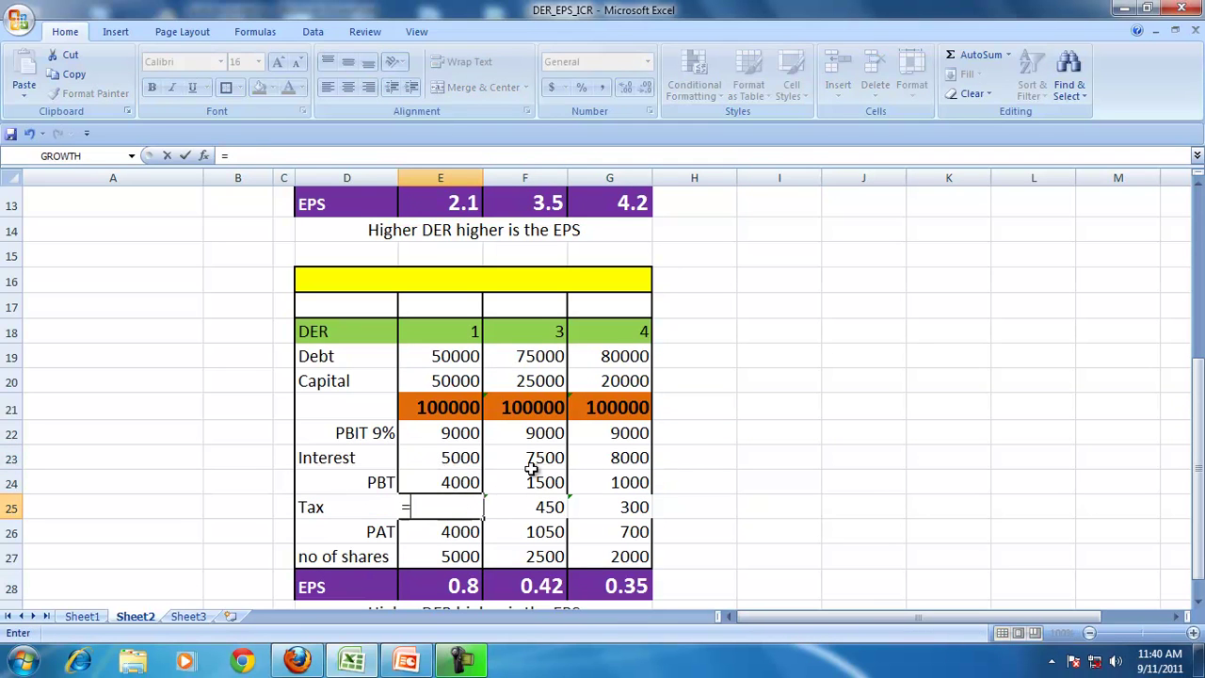
key(Up)
key(Up)
key(Down)
text(*.30)
key(Return)
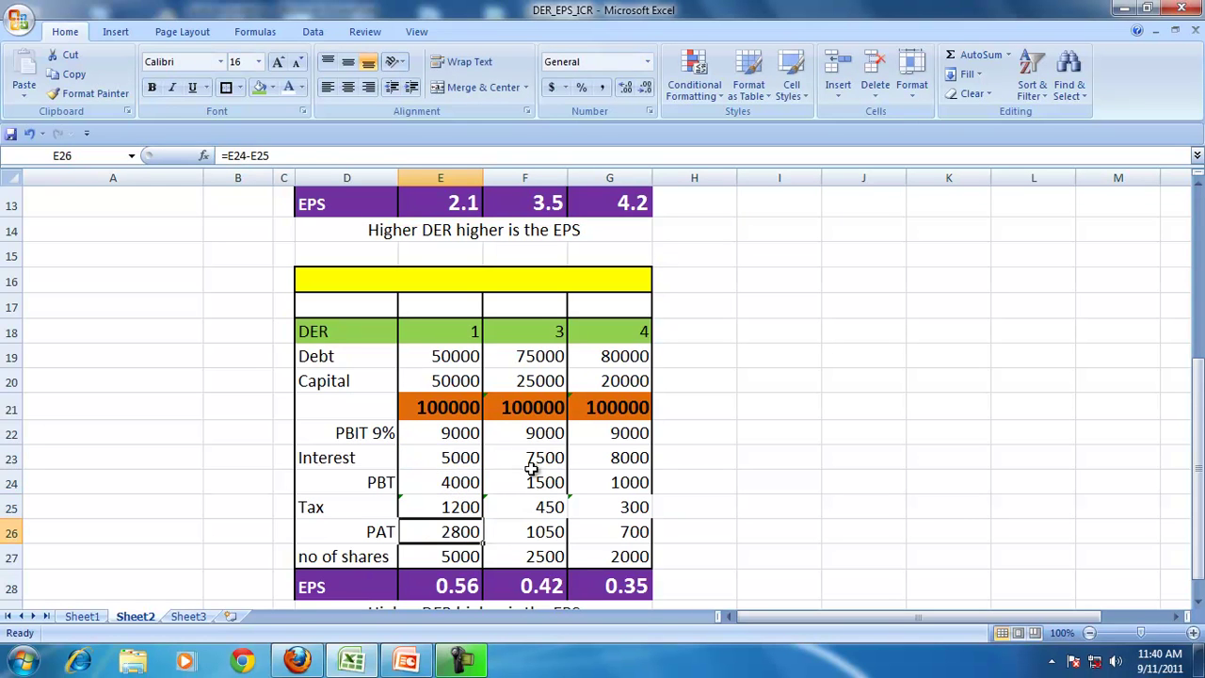
click(453, 508)
drag(482, 518, 642, 508)
click(934, 574)
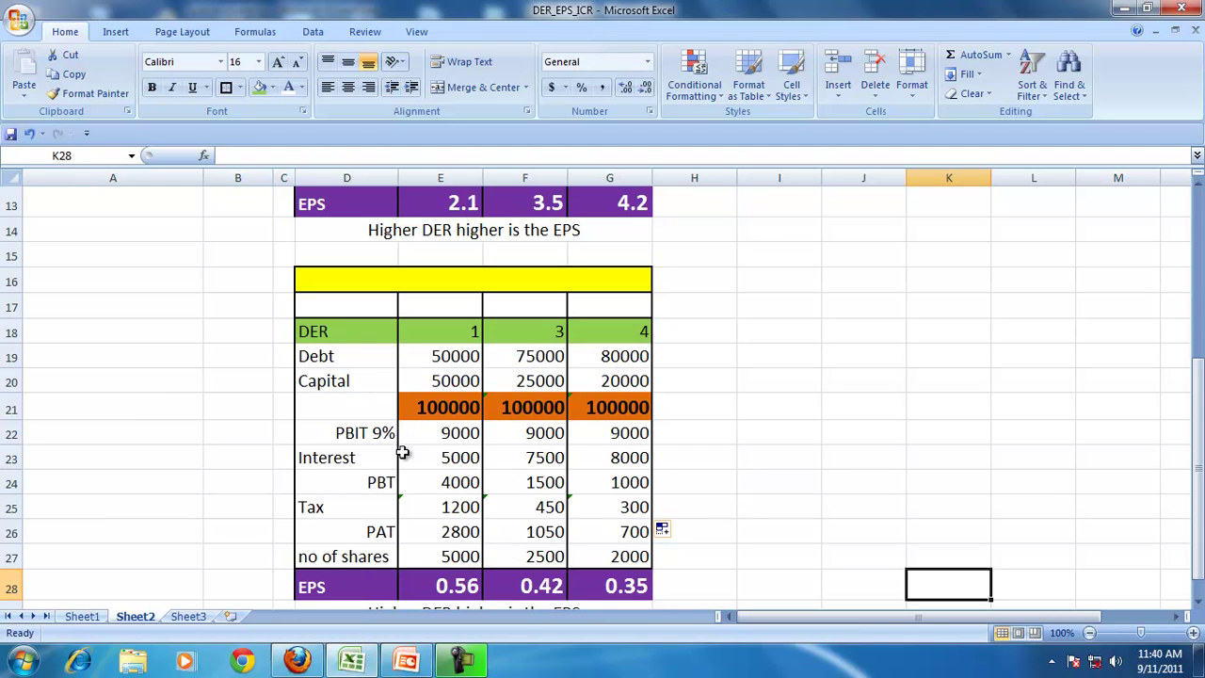
Step: Chart DER (D18:G18) against EPS (D28:G28) as a 2-D line chart placed beside the second table
drag(329, 333, 620, 334)
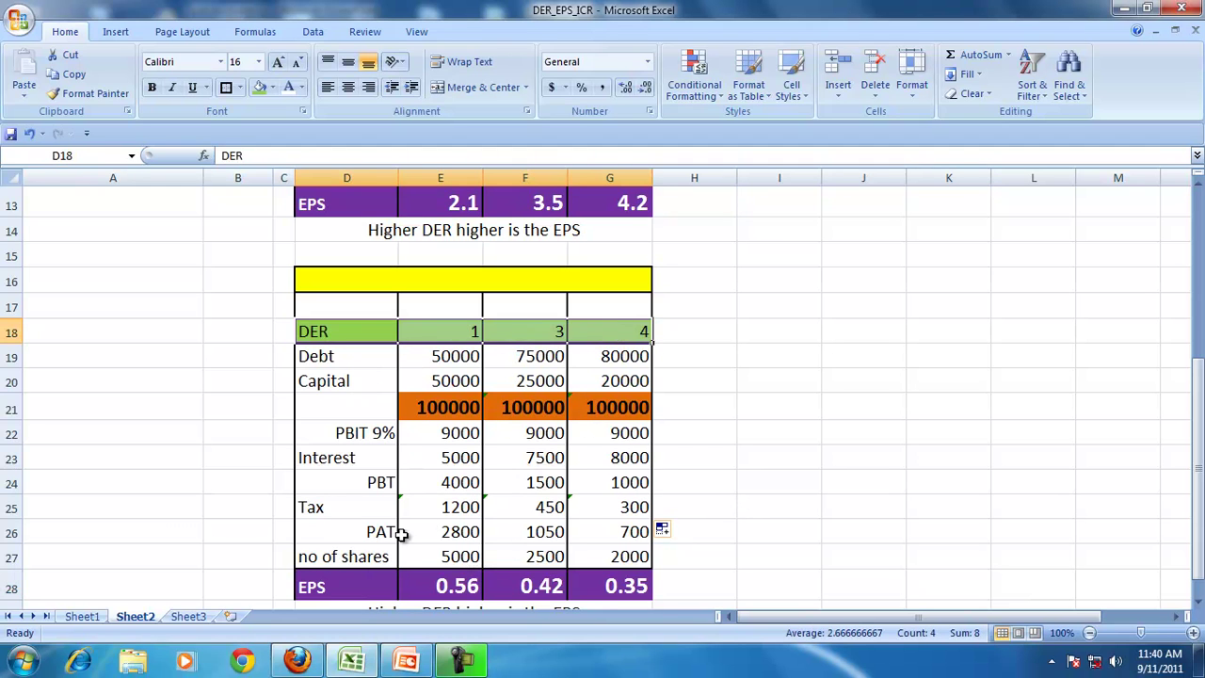
drag(316, 586, 582, 587)
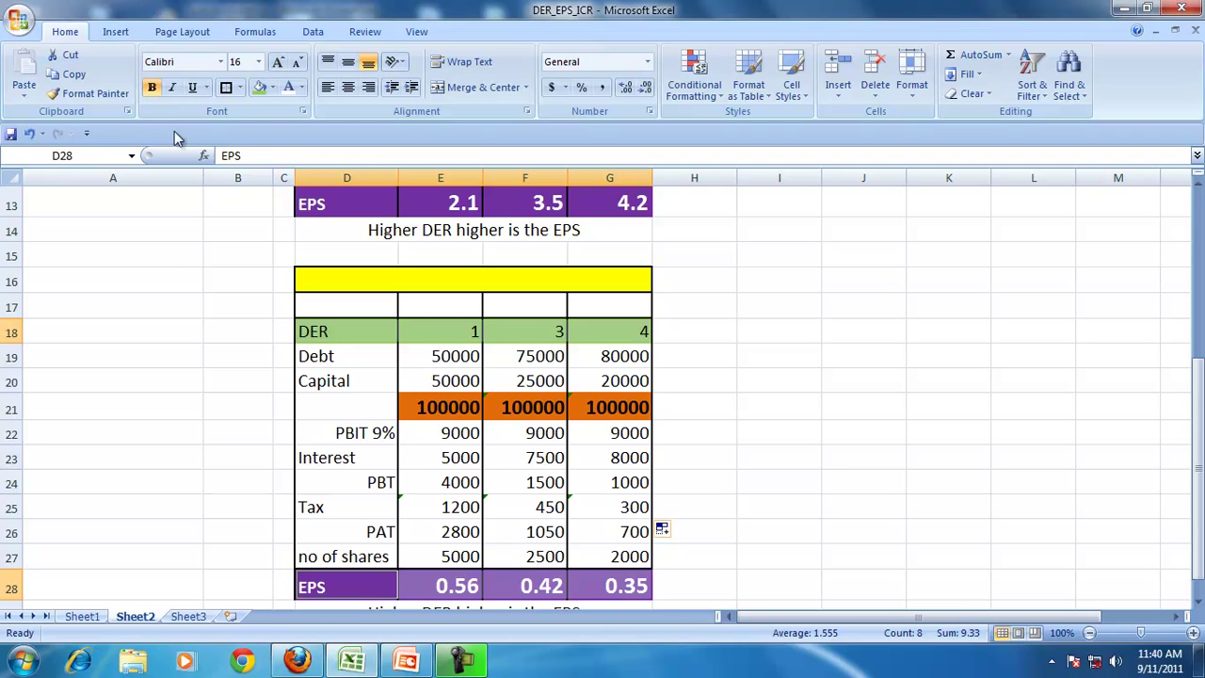
click(117, 32)
click(325, 73)
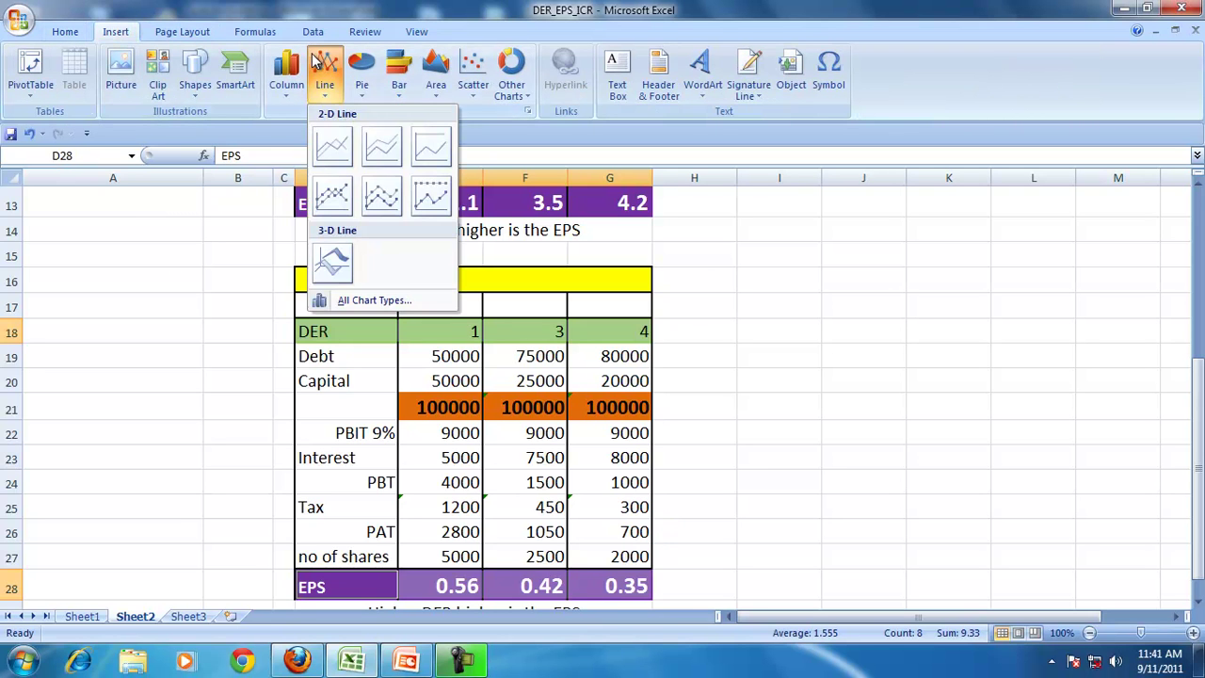
click(334, 148)
drag(529, 282, 797, 259)
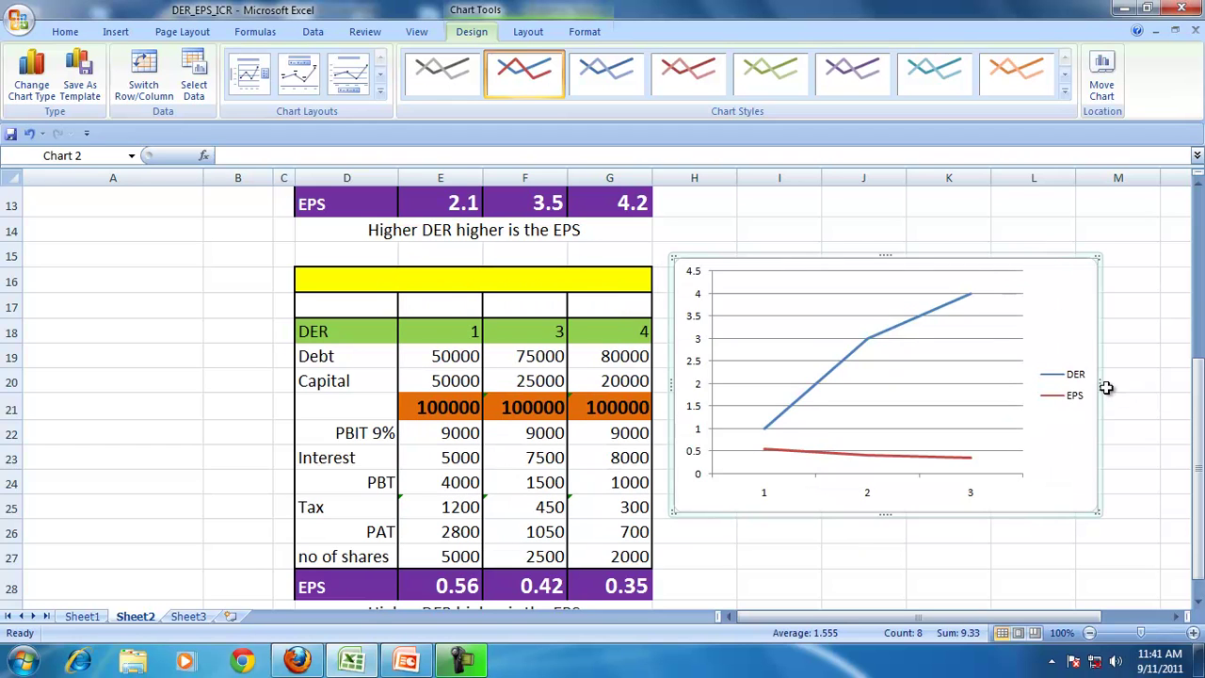
drag(1098, 377, 962, 382)
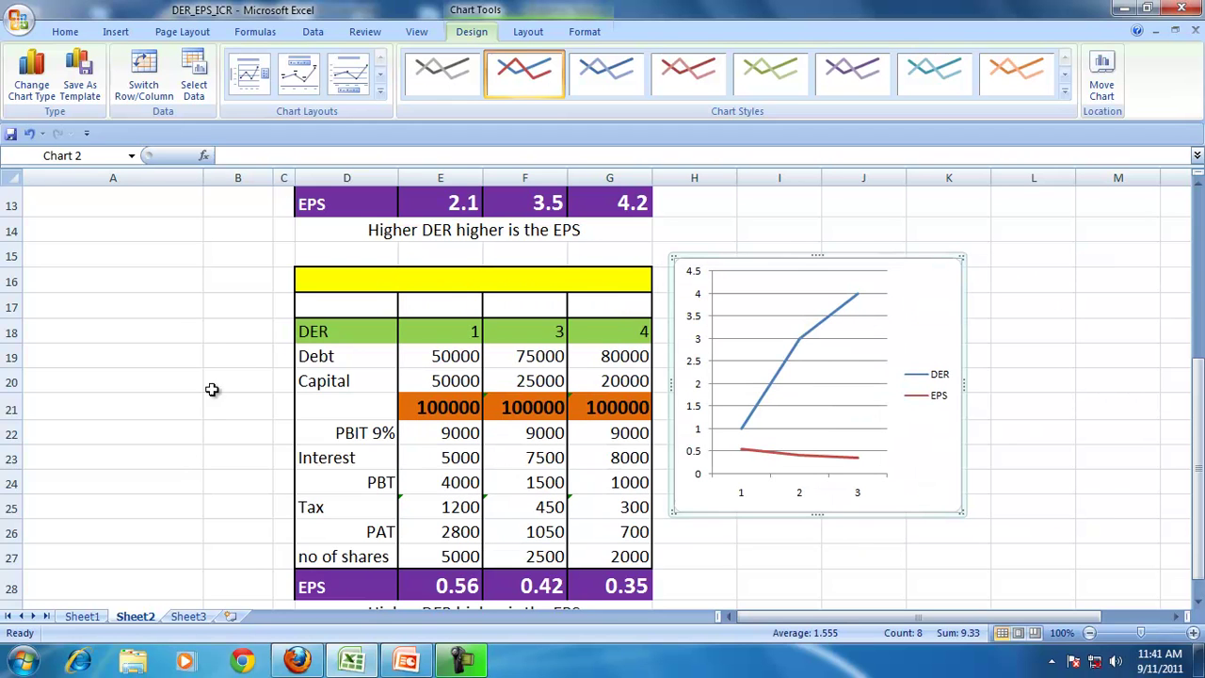
Step: Copy the D14 conclusion to D29 and edit it to 'Higher DER lower is the EPS'
click(346, 238)
key(ctrl+c)
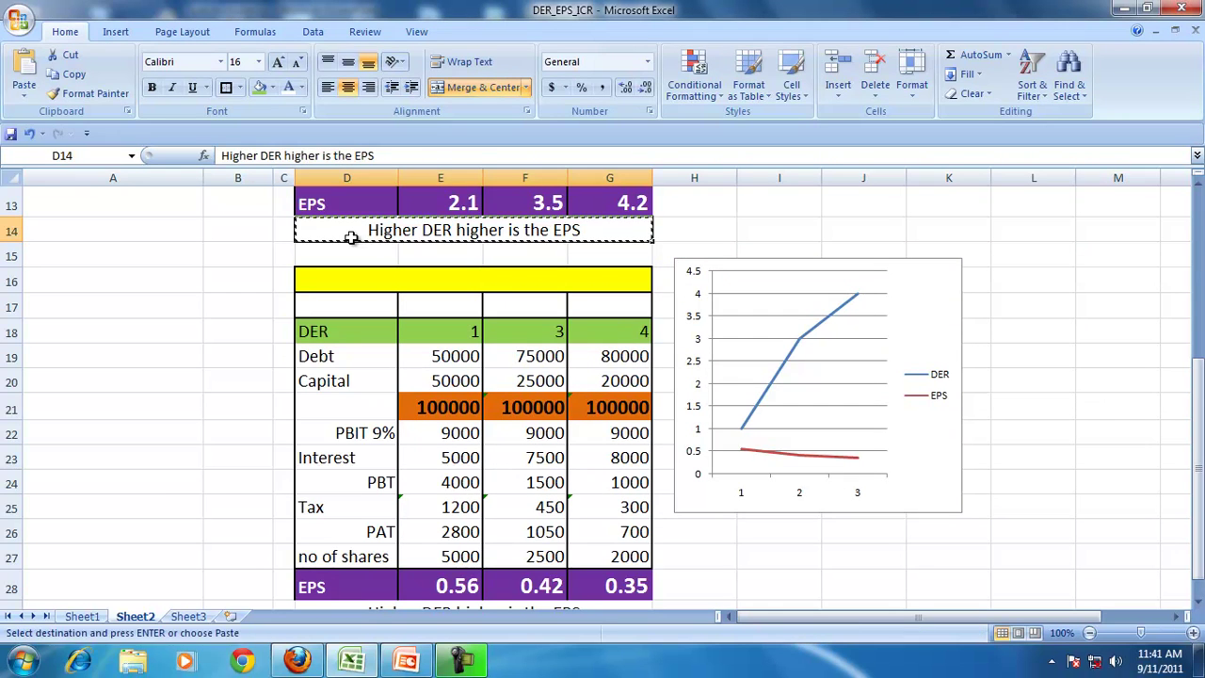
scroll(292, 498, down, 2)
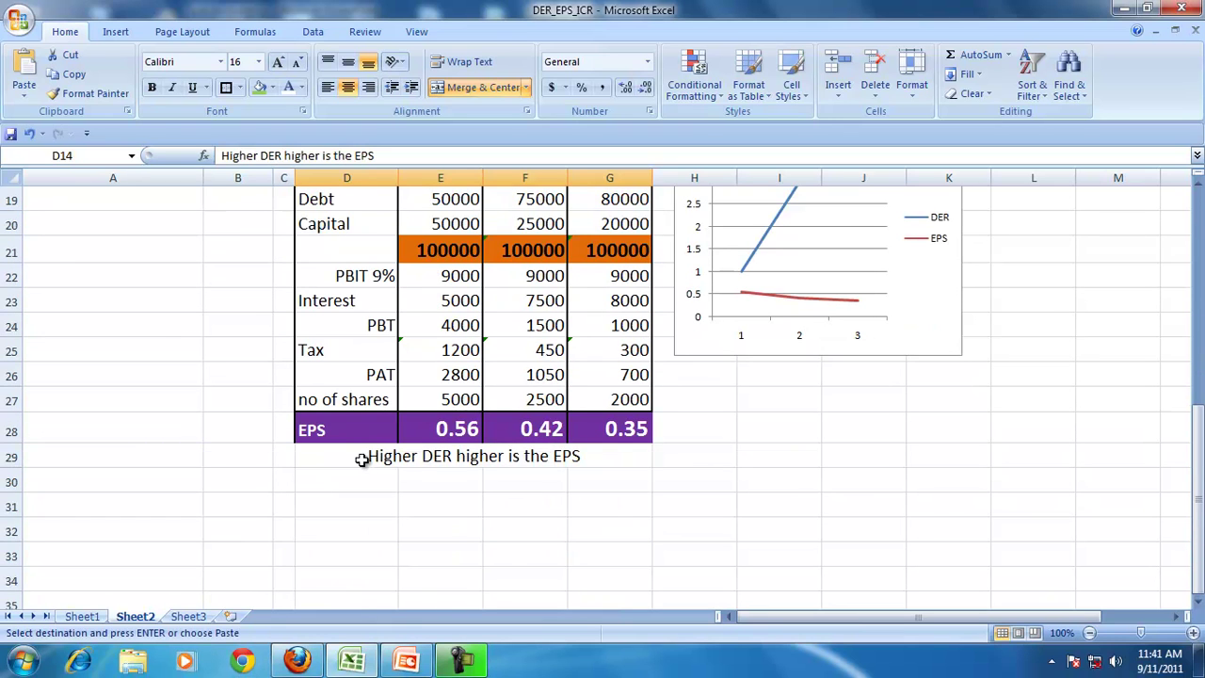
click(390, 458)
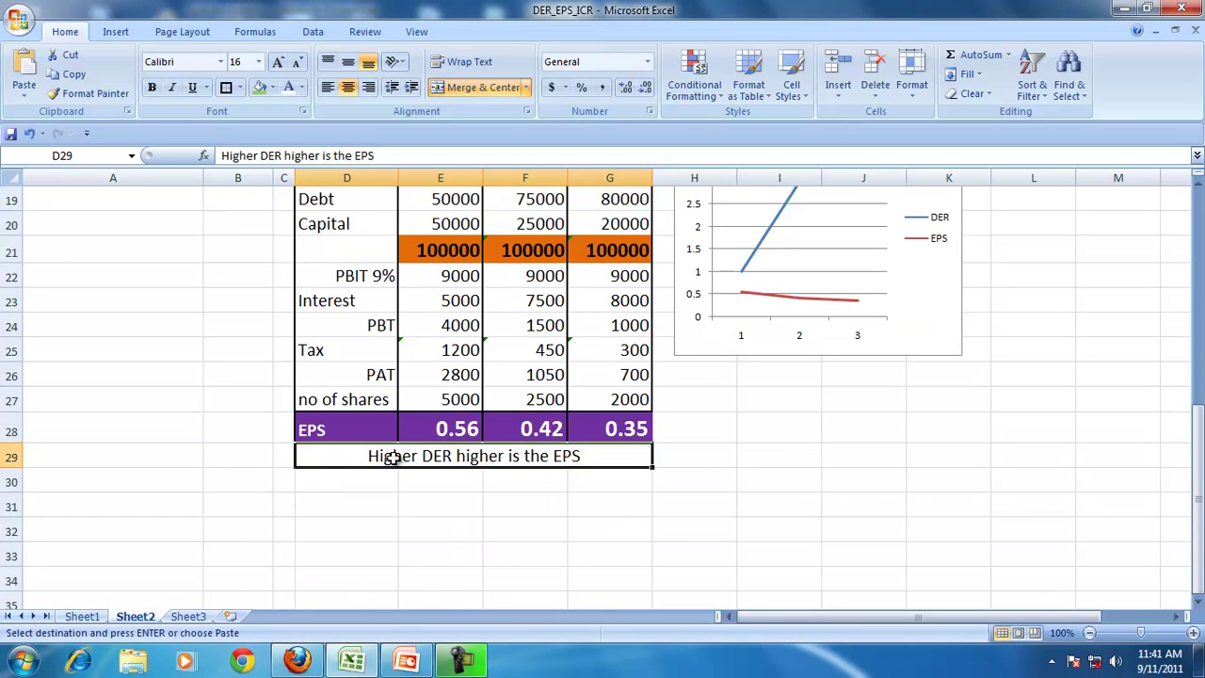
click(286, 157)
text(lower)
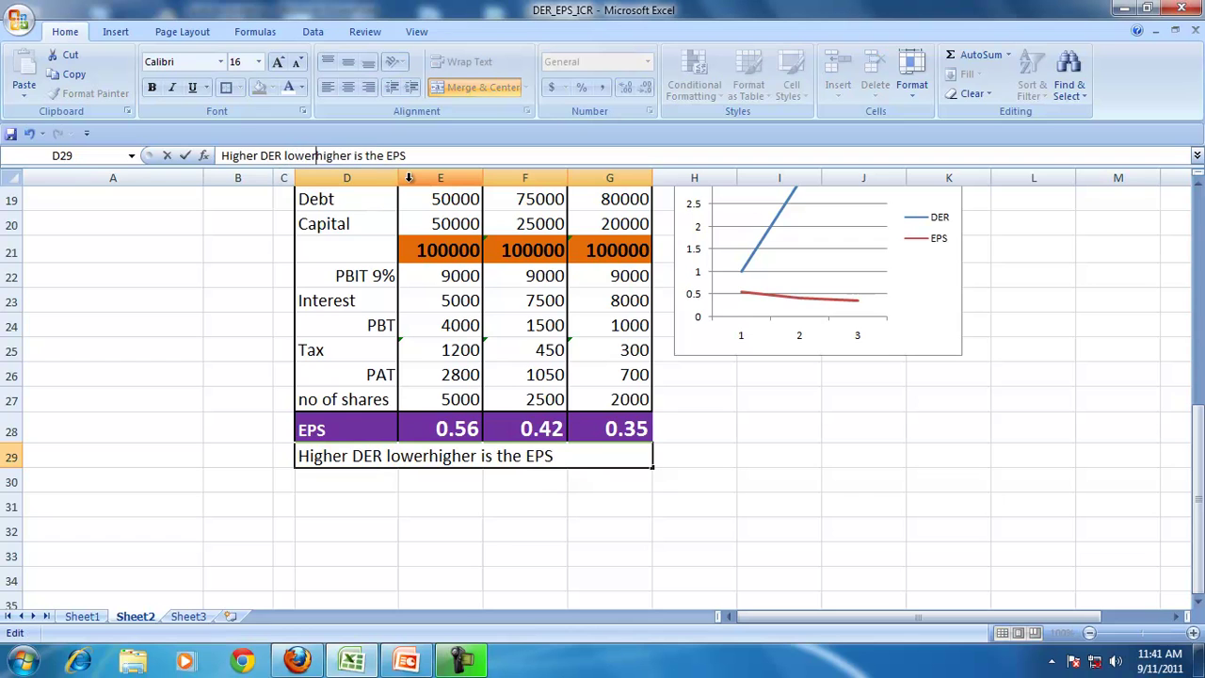
key(Delete)
key(Delete)
key(Delete)
key(Delete)
key(Delete)
key(Delete)
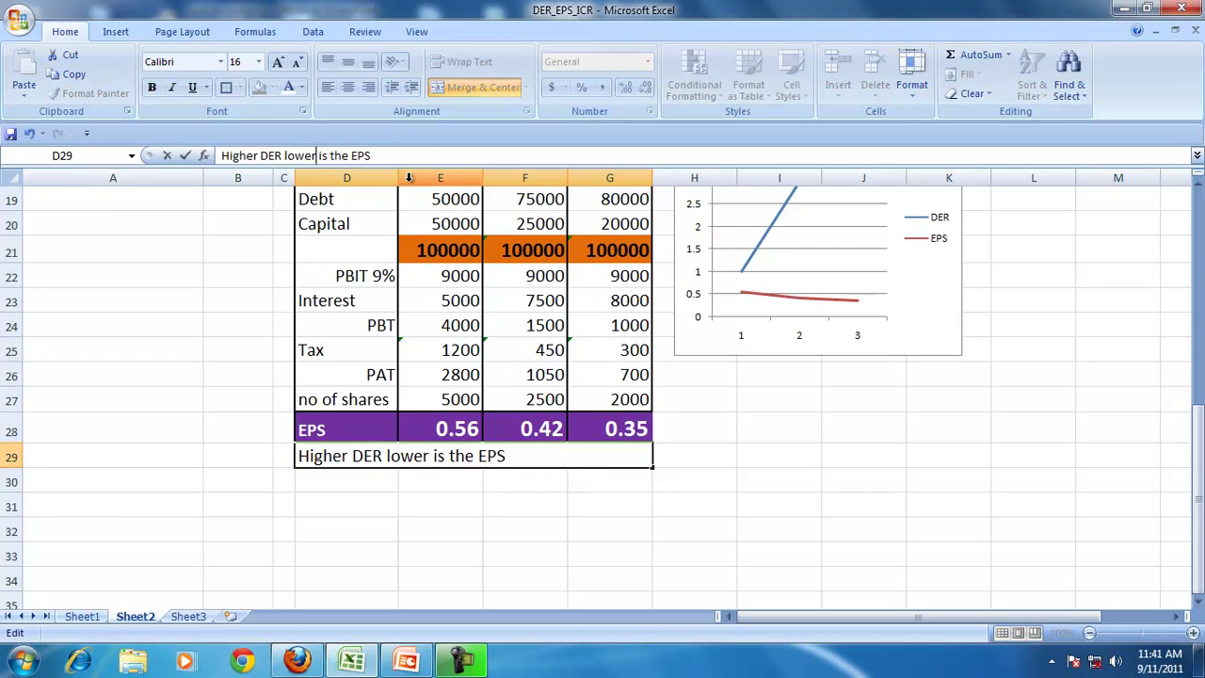
key(Return)
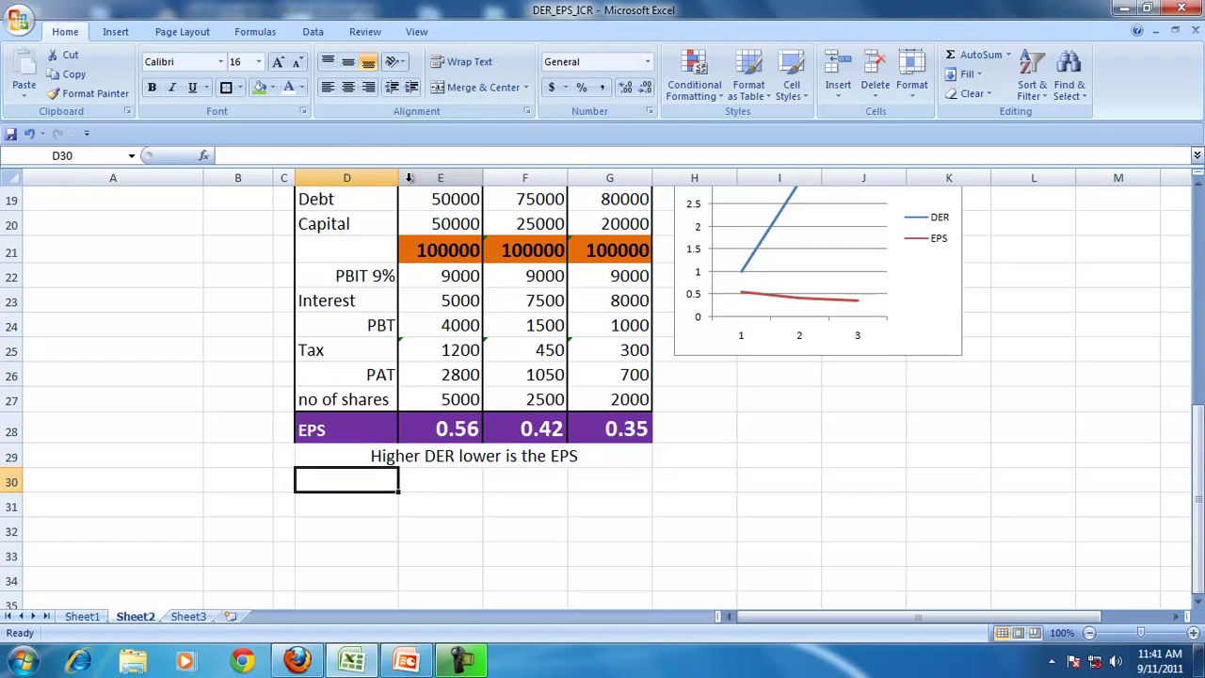
click(424, 459)
Step: Outline the D14 and D29 conclusion cells with borders
scroll(377, 256, up, 2)
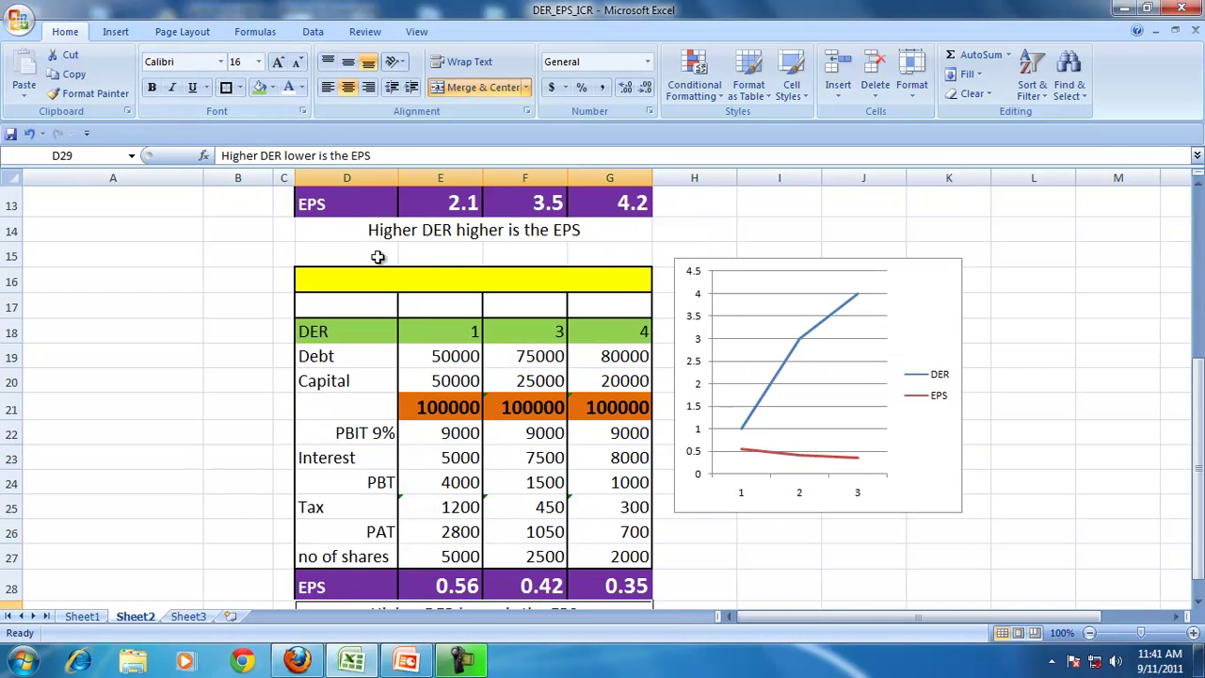
click(398, 231)
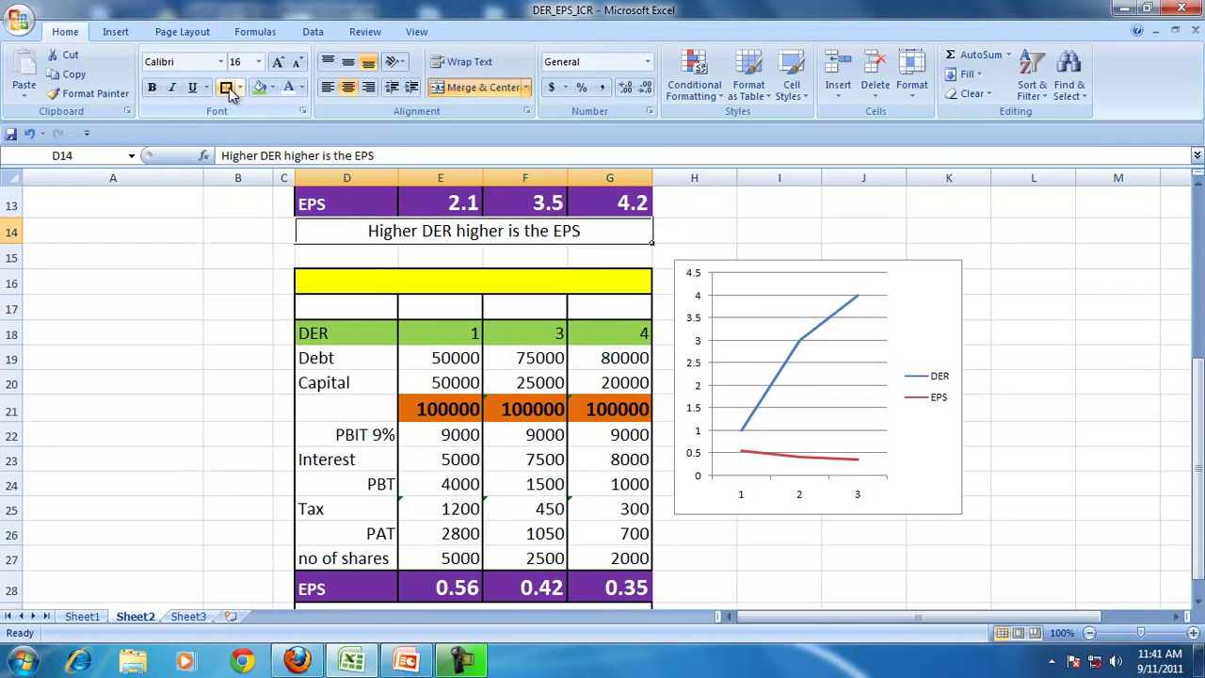
scroll(475, 331, up, 2)
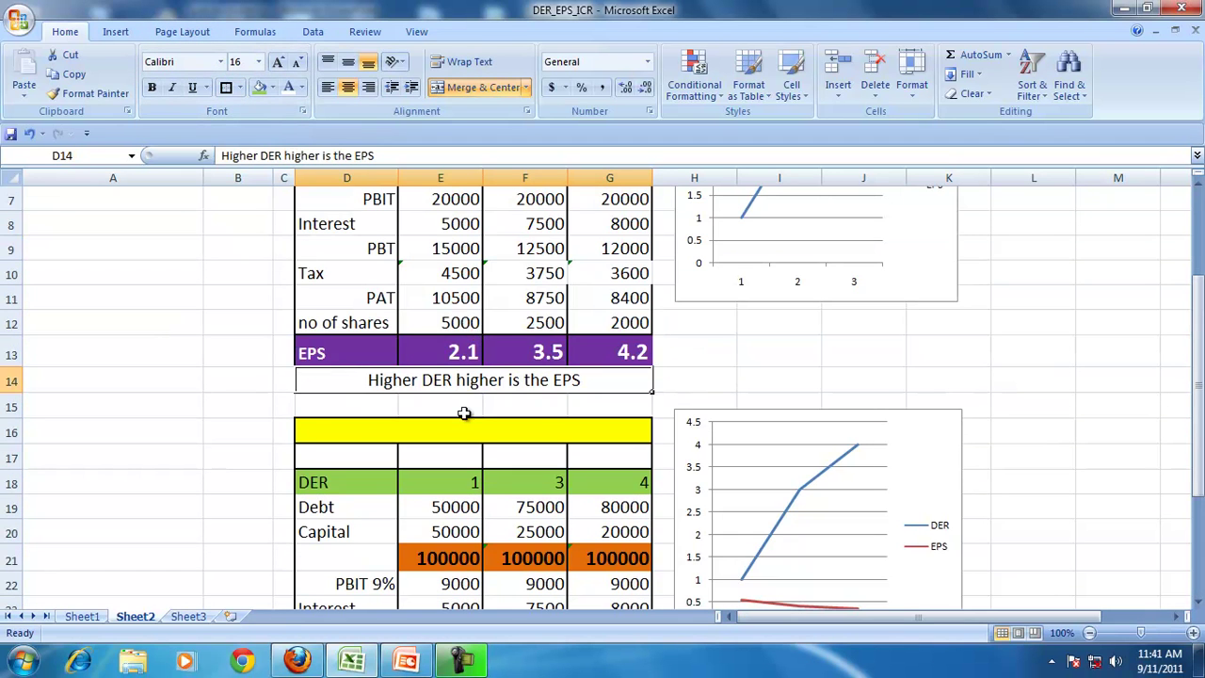
scroll(452, 381, down, 4)
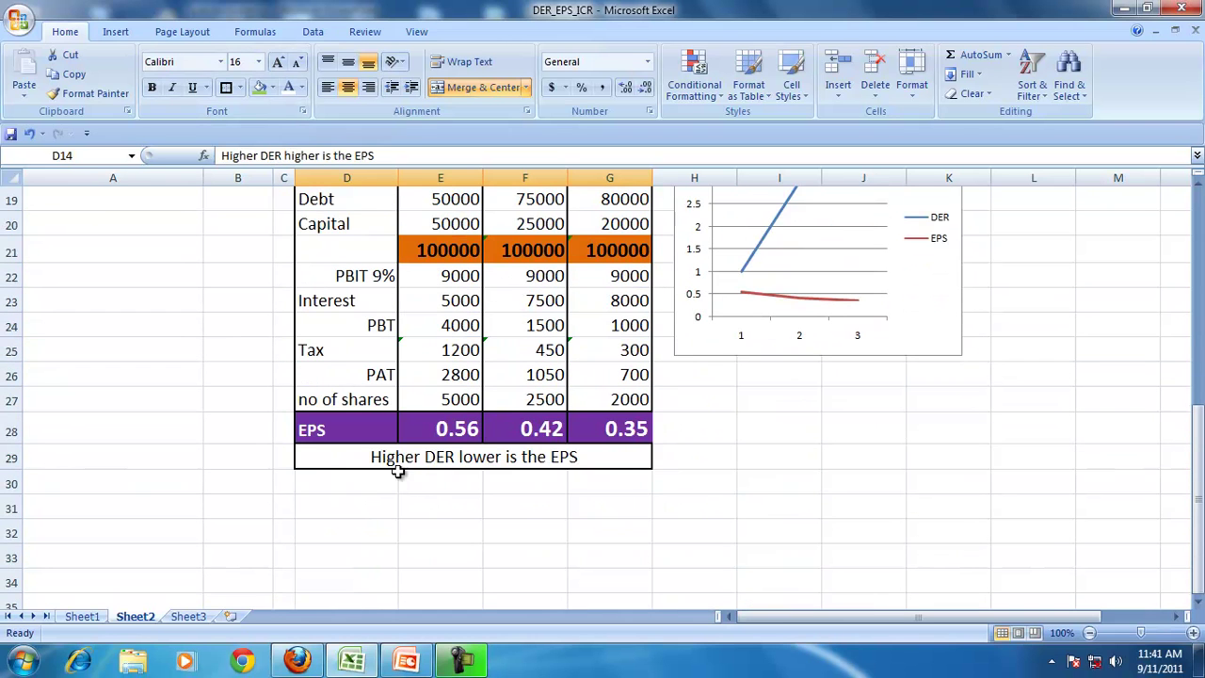
click(399, 461)
scroll(544, 504, up, 1)
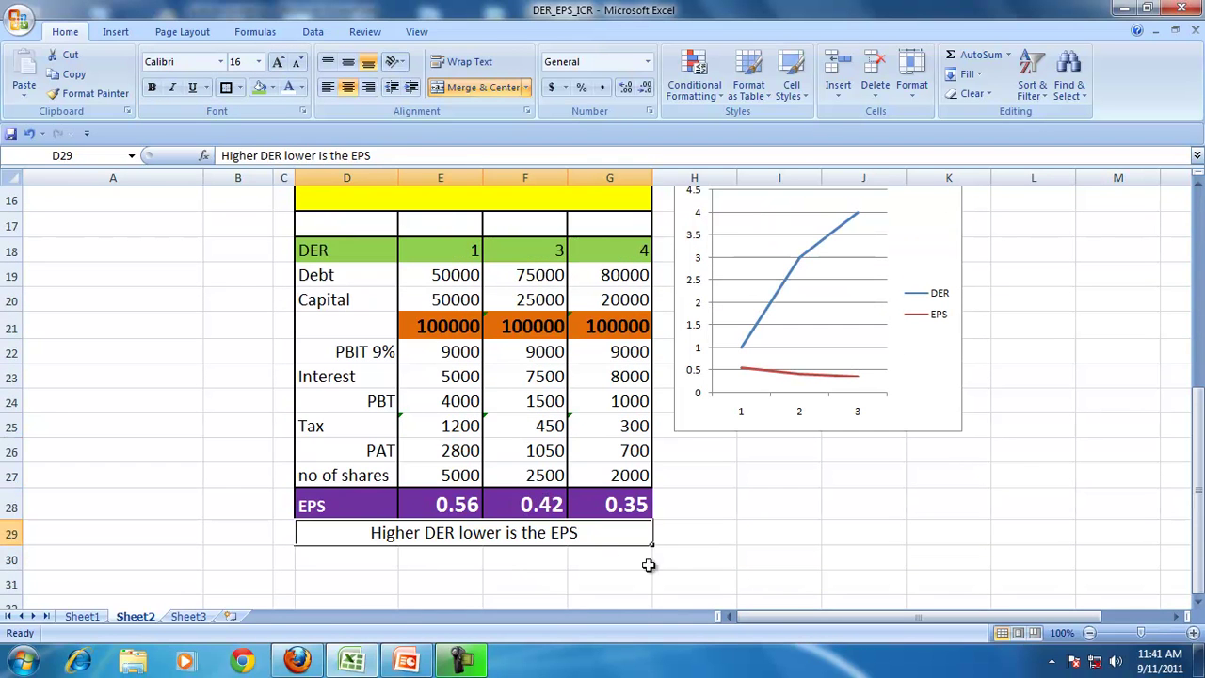
scroll(665, 564, up, 5)
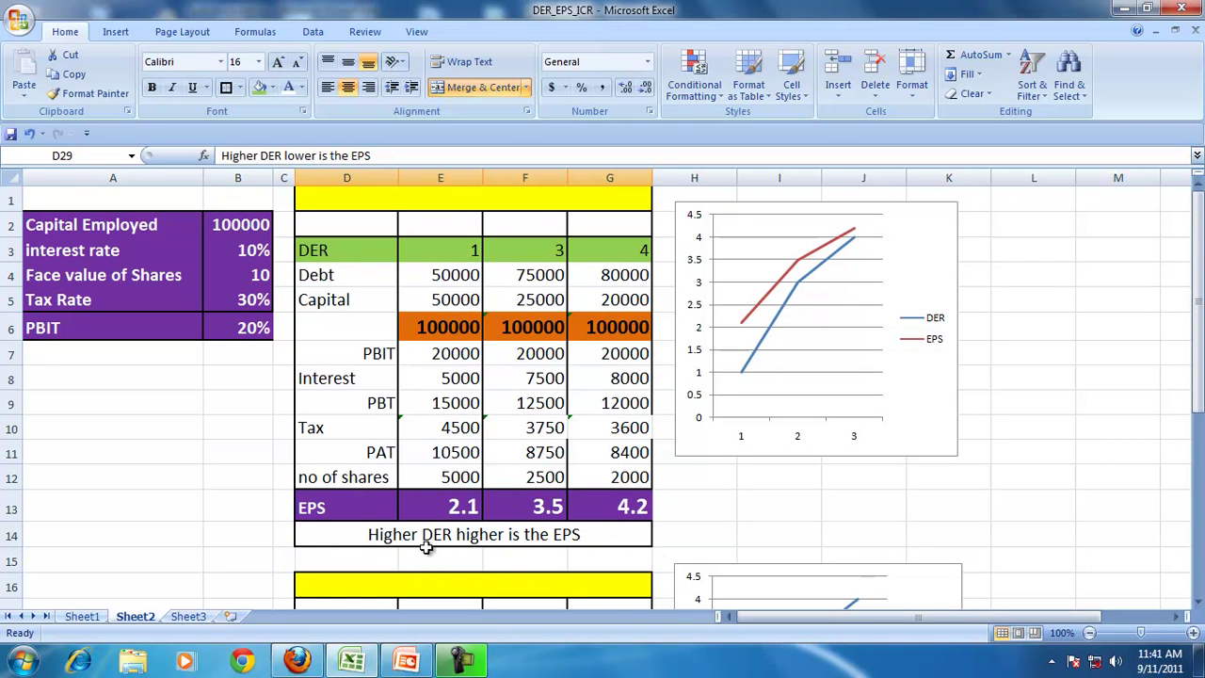
Step: Title the first table's yellow header 'ROCE > Rate of interest'
click(326, 349)
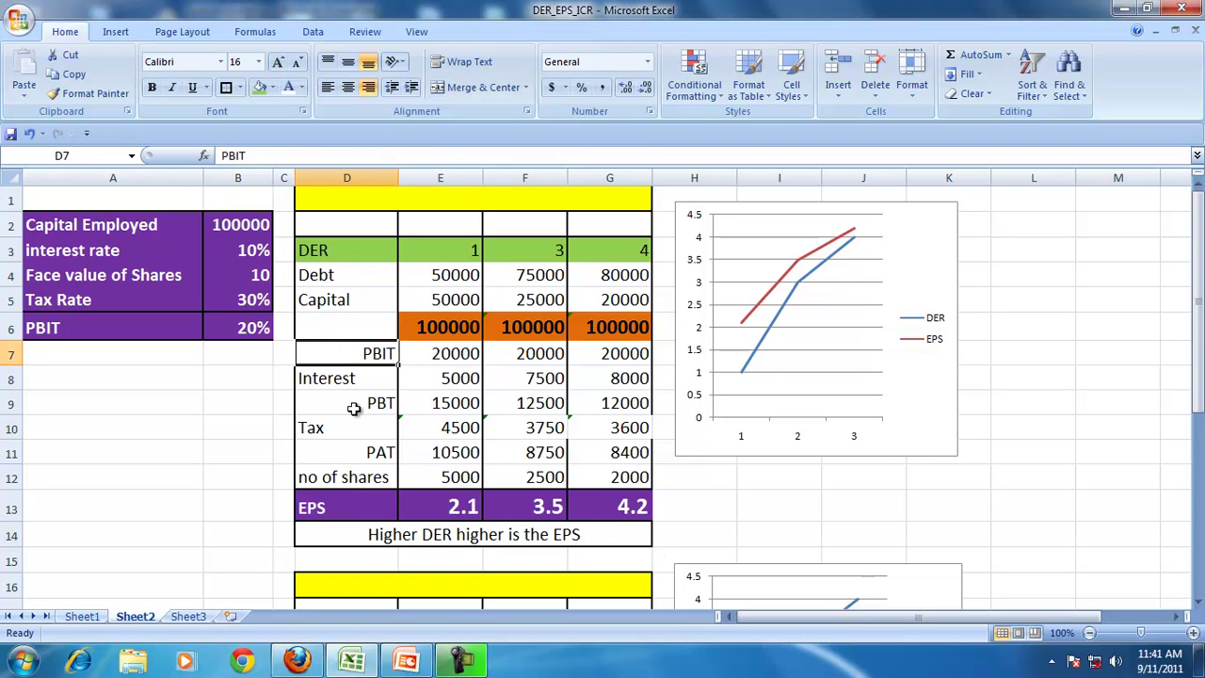
click(390, 535)
click(385, 156)
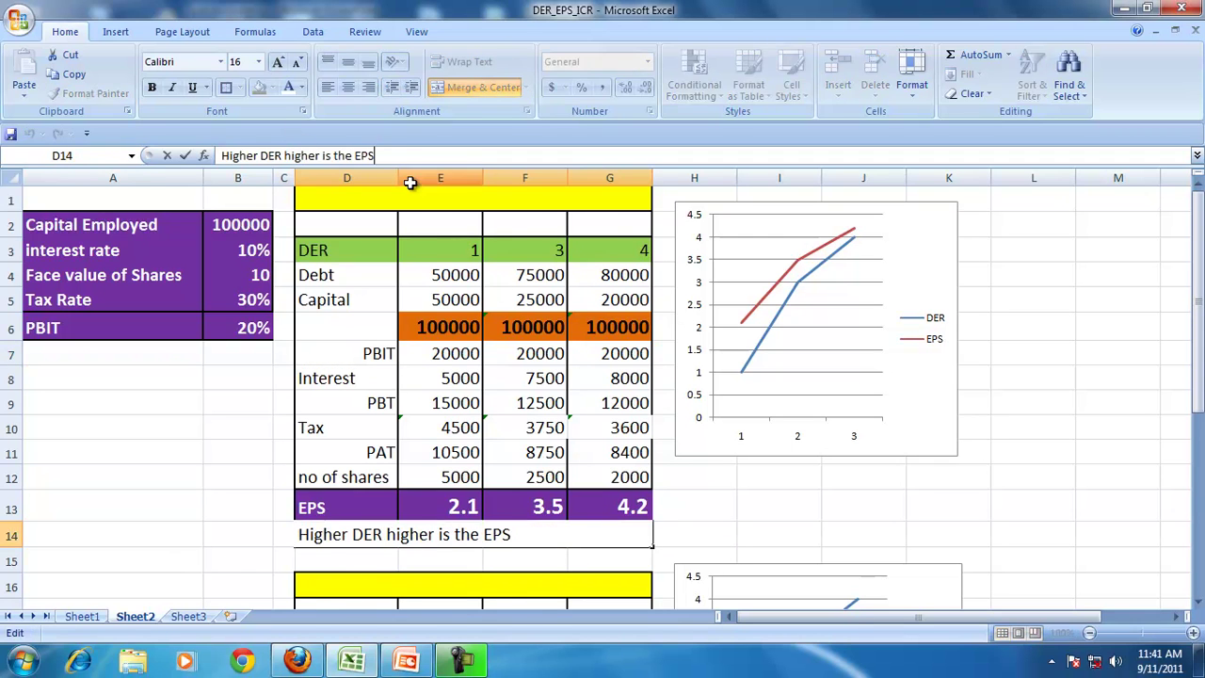
click(354, 356)
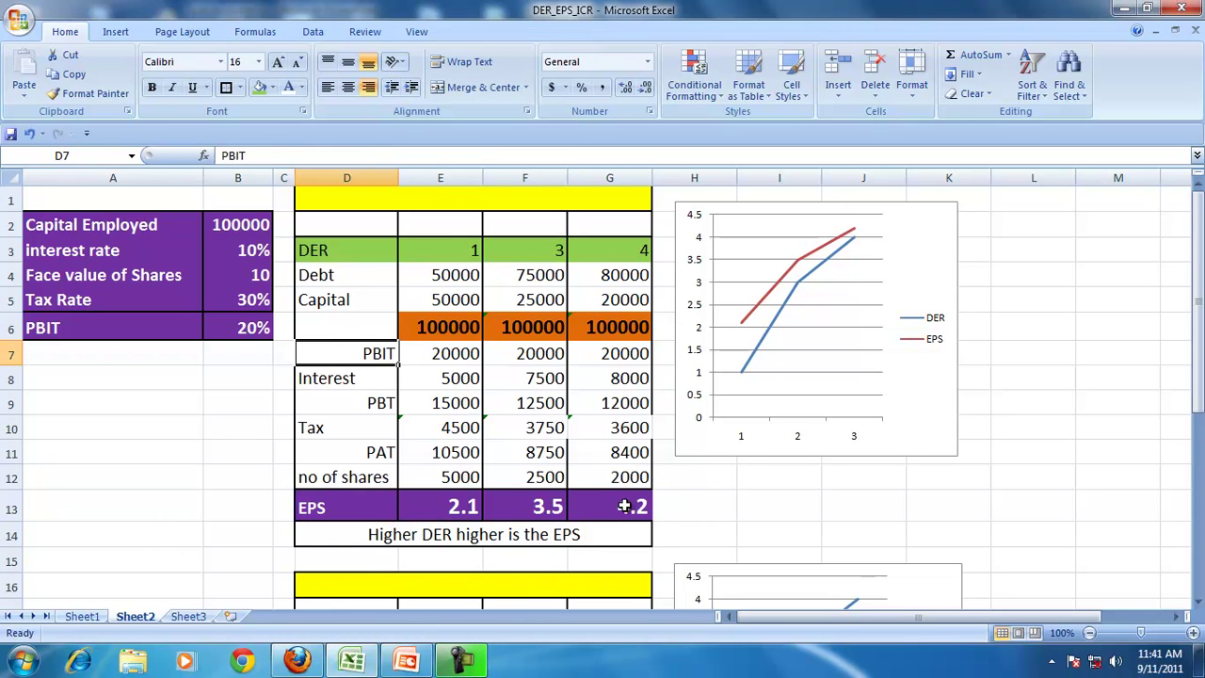
click(358, 199)
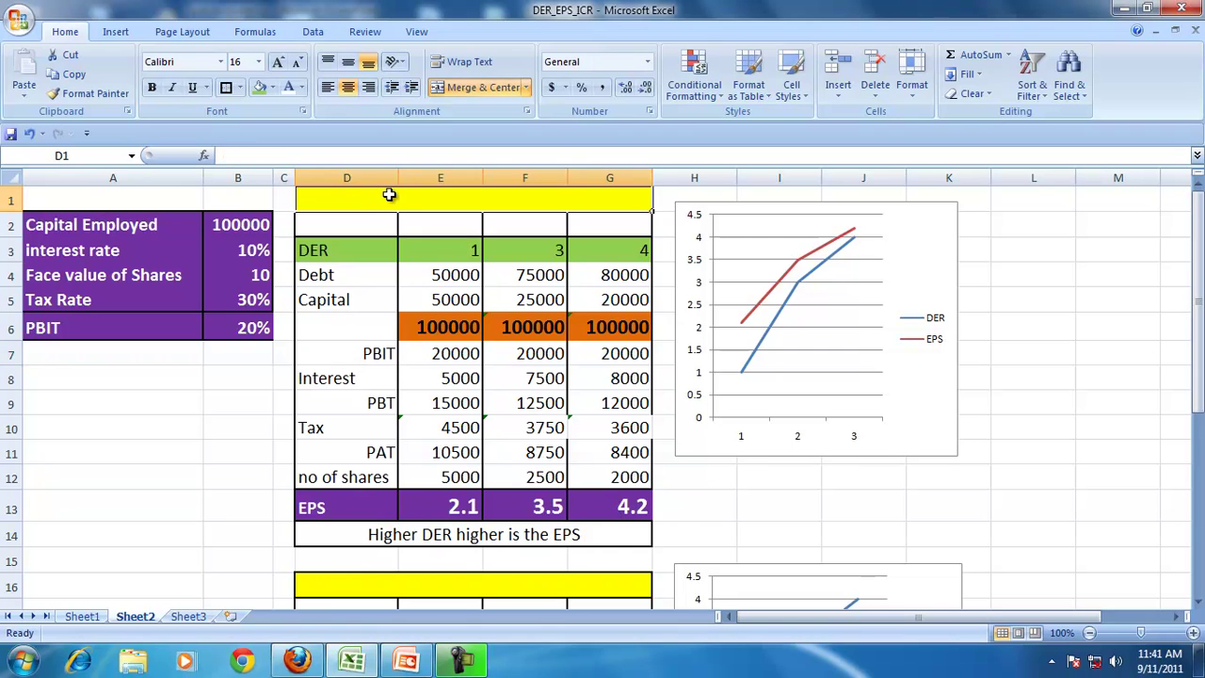
text(ROCE)
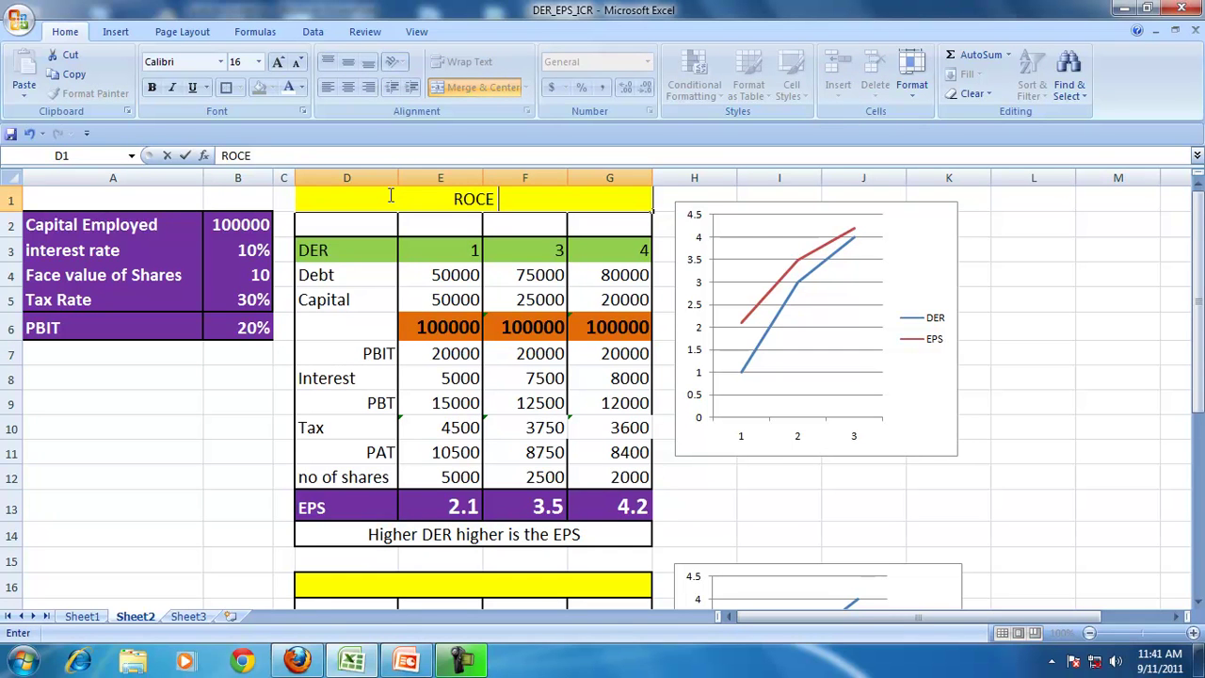
text( > Rate of interest)
key(Return)
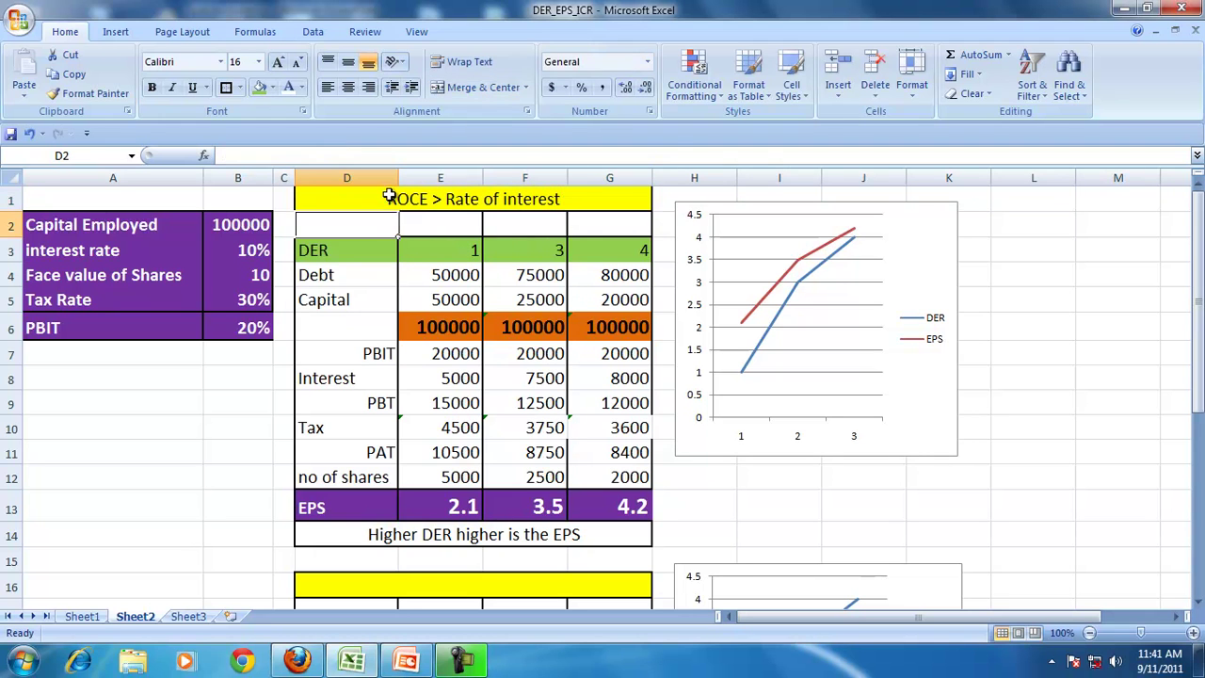
Step: Title the second table's yellow header 'ROCE < Rate of interest'
click(422, 584)
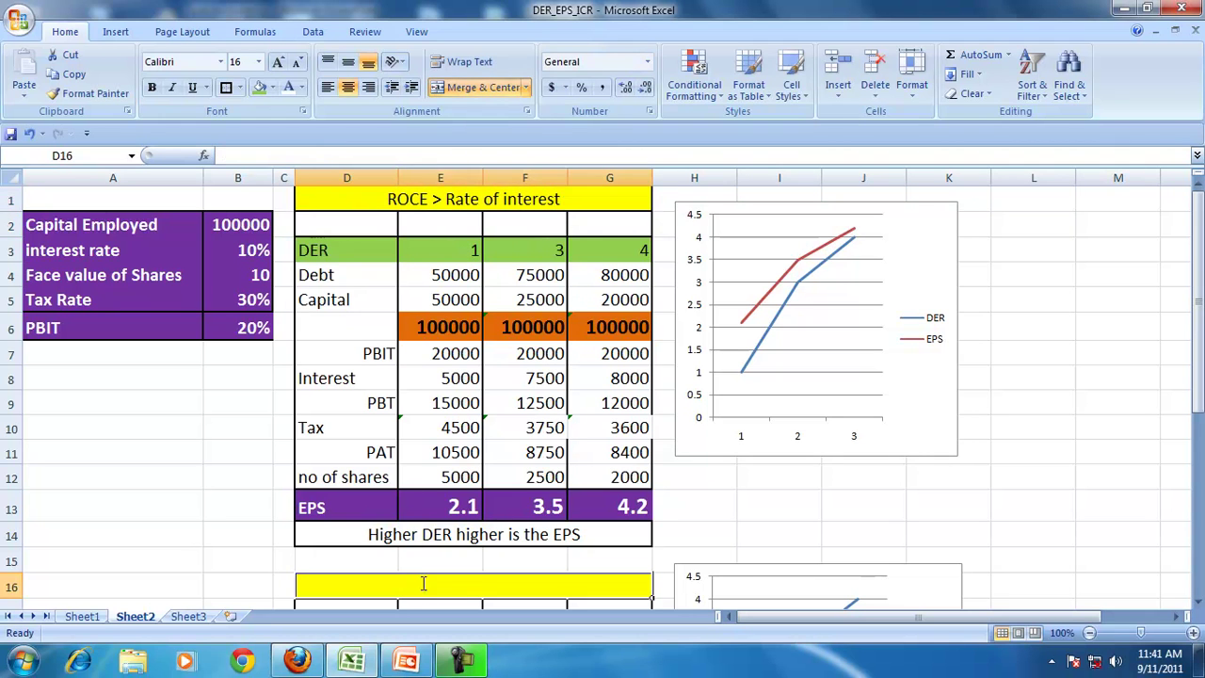
text(ROCE <)
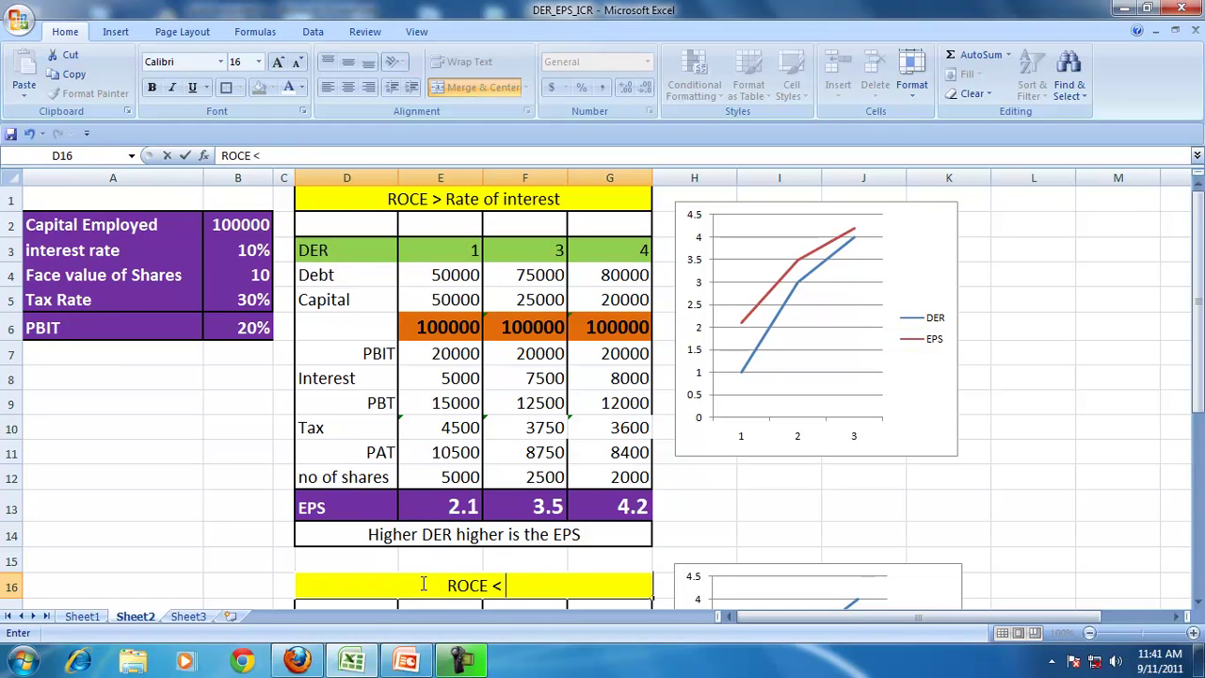
text( Rate of interest)
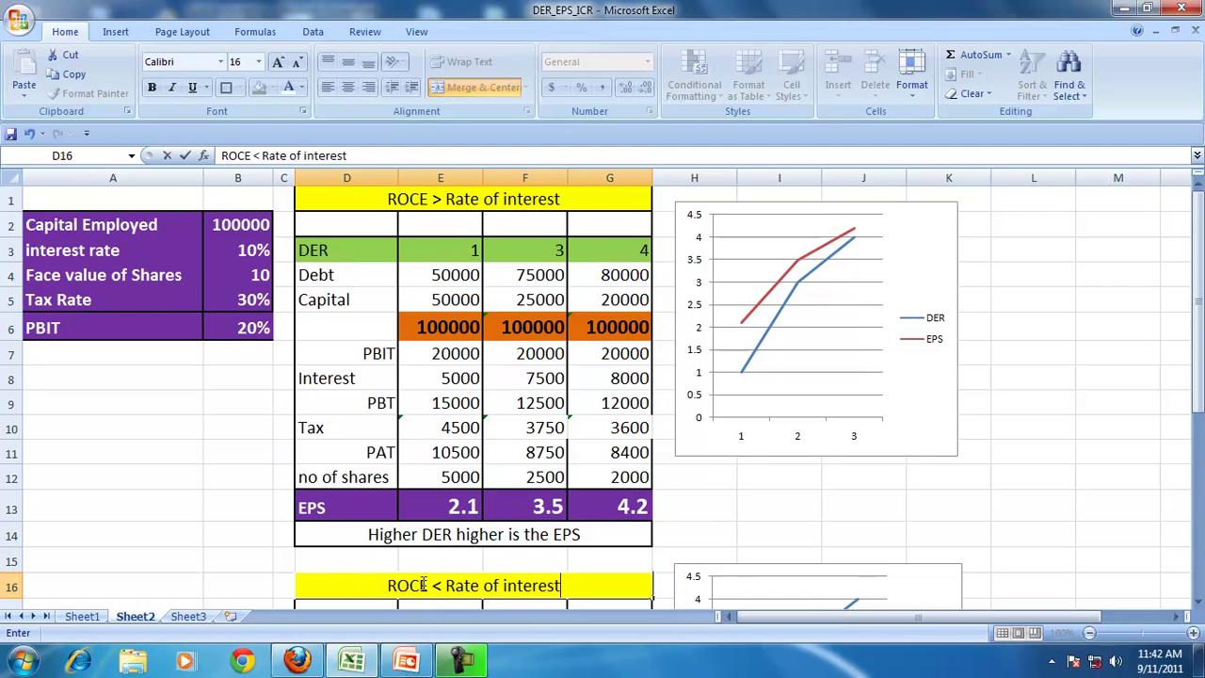
key(Return)
scroll(264, 531, up, 1)
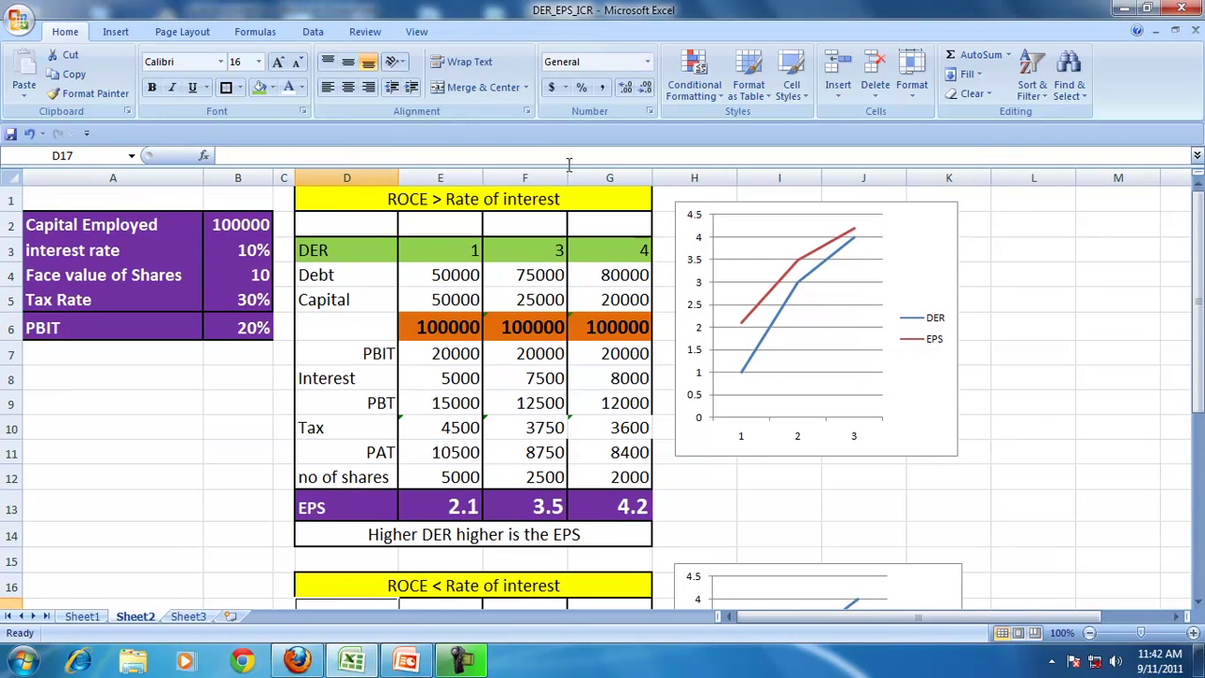
click(449, 202)
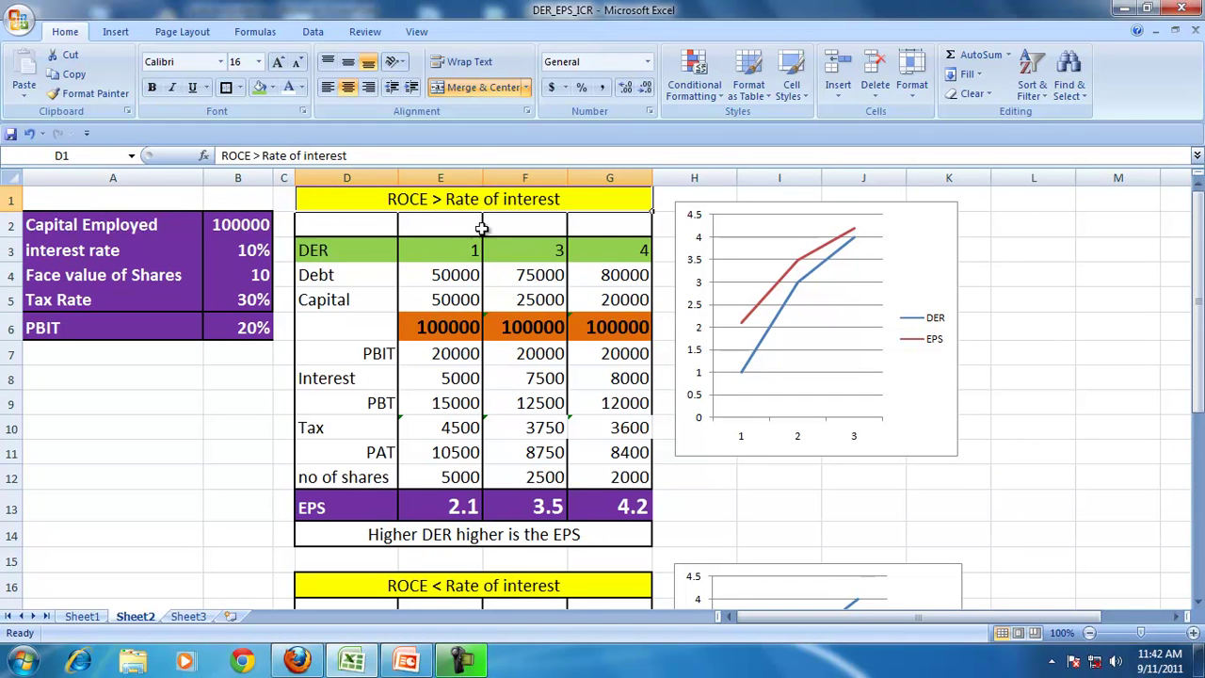
click(407, 532)
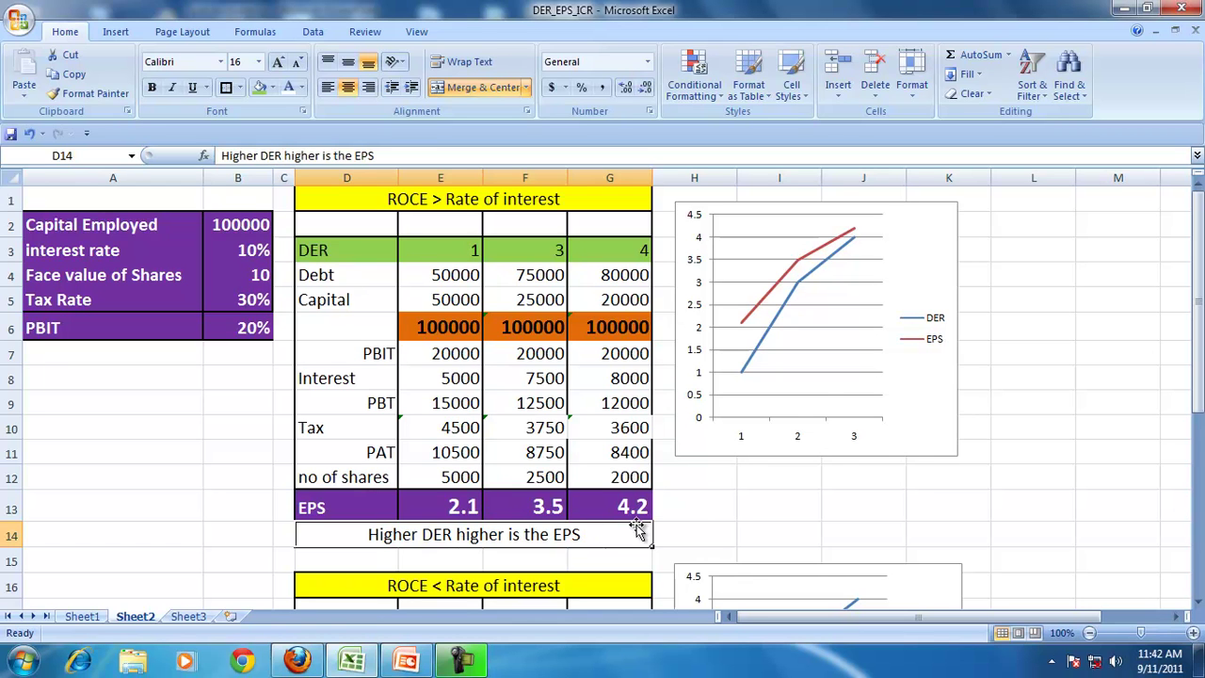
click(820, 342)
scroll(818, 384, down, 1)
scroll(817, 384, down, 4)
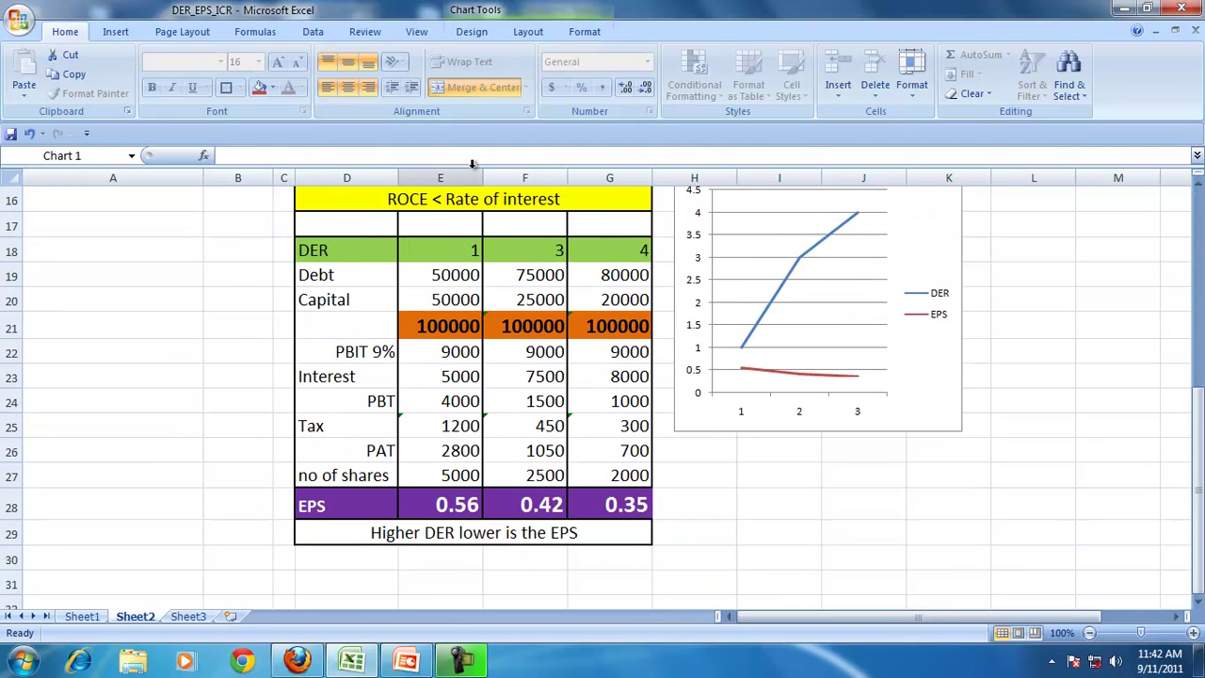
click(485, 206)
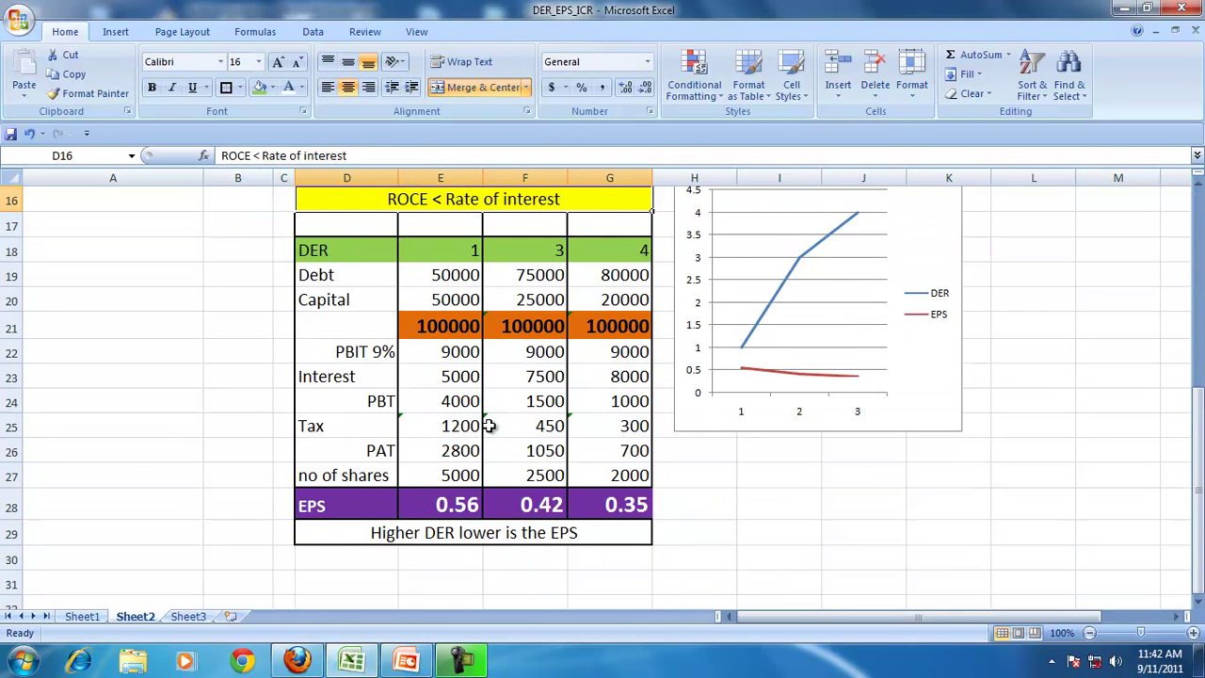
click(473, 534)
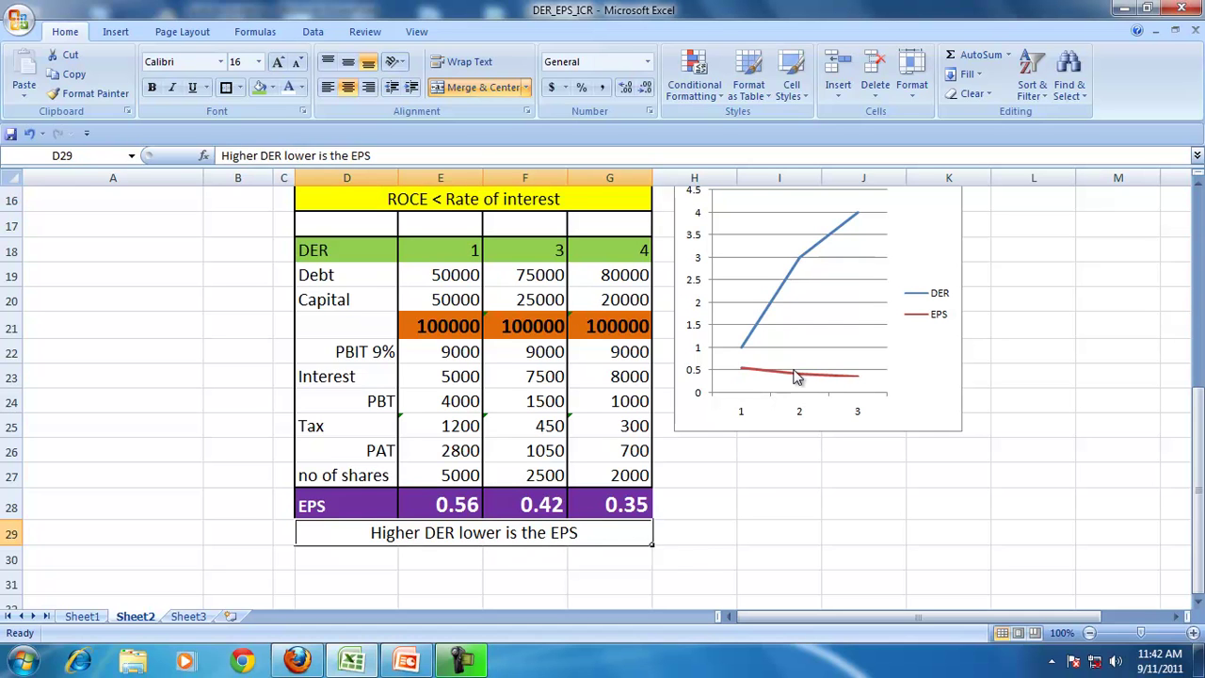
scroll(830, 379, up, 1)
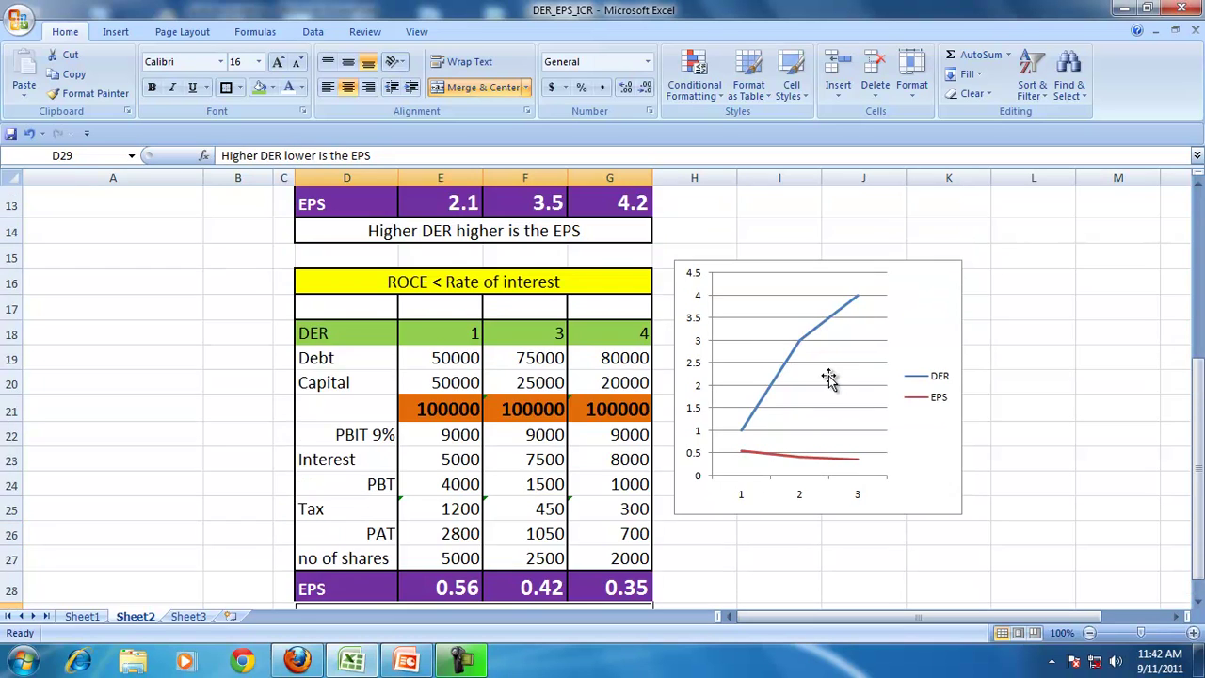
scroll(830, 380, up, 4)
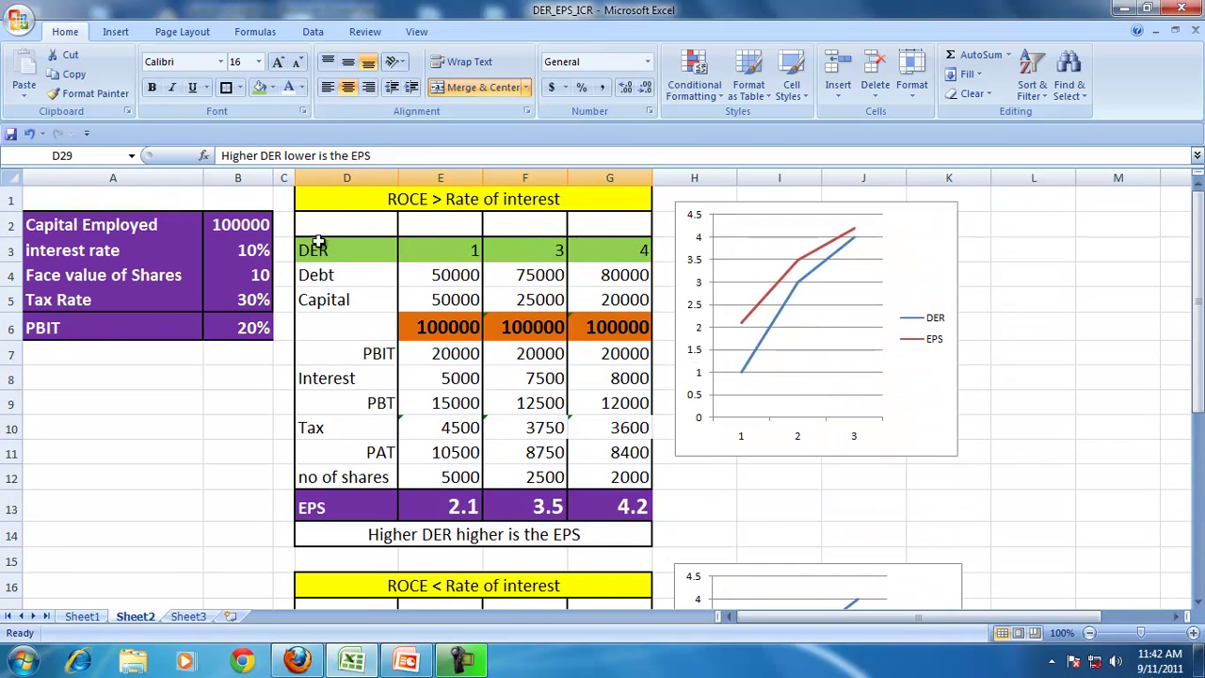